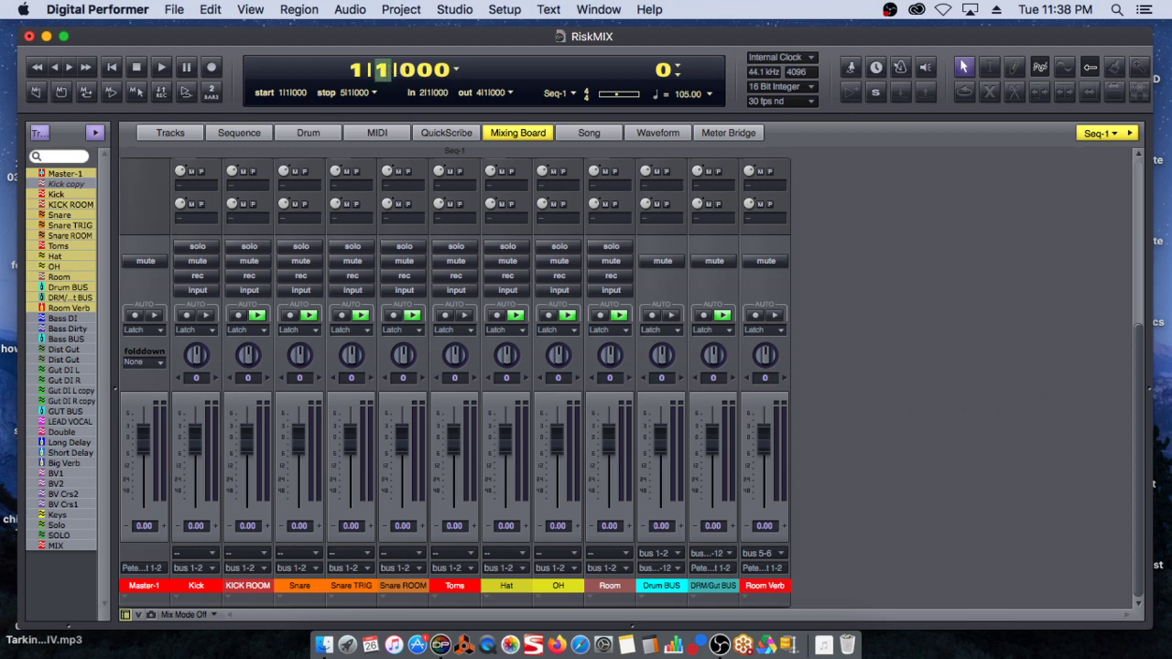
Step: Move the playback position a few measures into the song, play a short section of the full mix and stop
drag(381, 70, 381, 52)
click(159, 71)
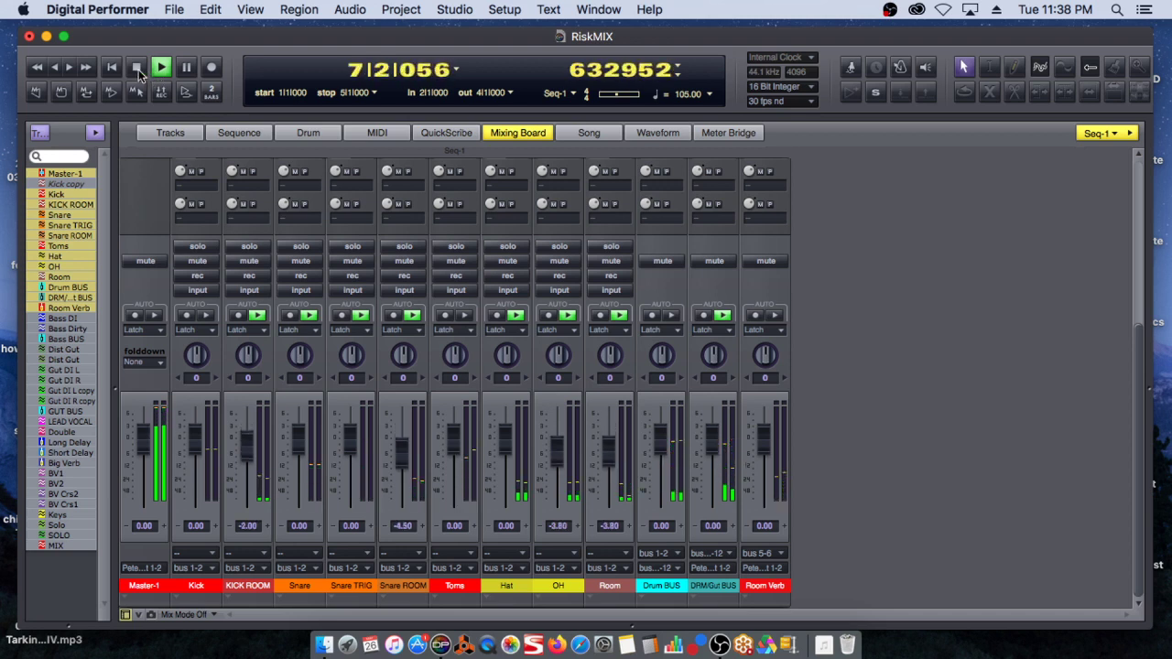
click(137, 69)
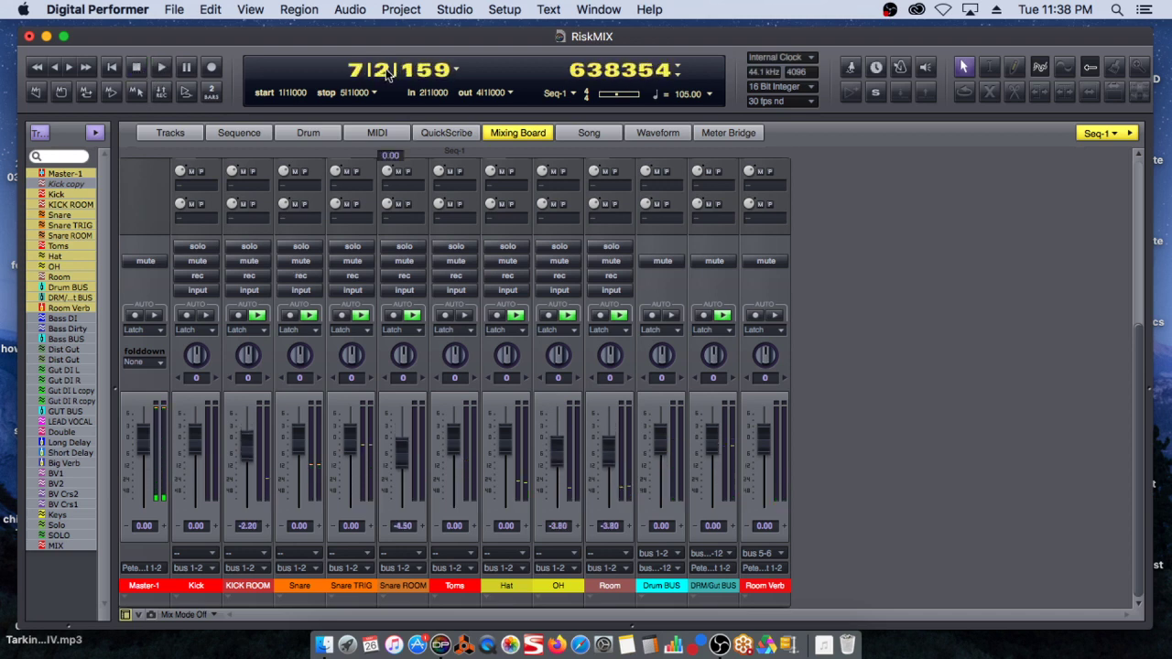
Step: Move the playback position to 14|3|159 and look over the plug-ins, sends and faders of the drum channels
drag(390, 73, 390, 51)
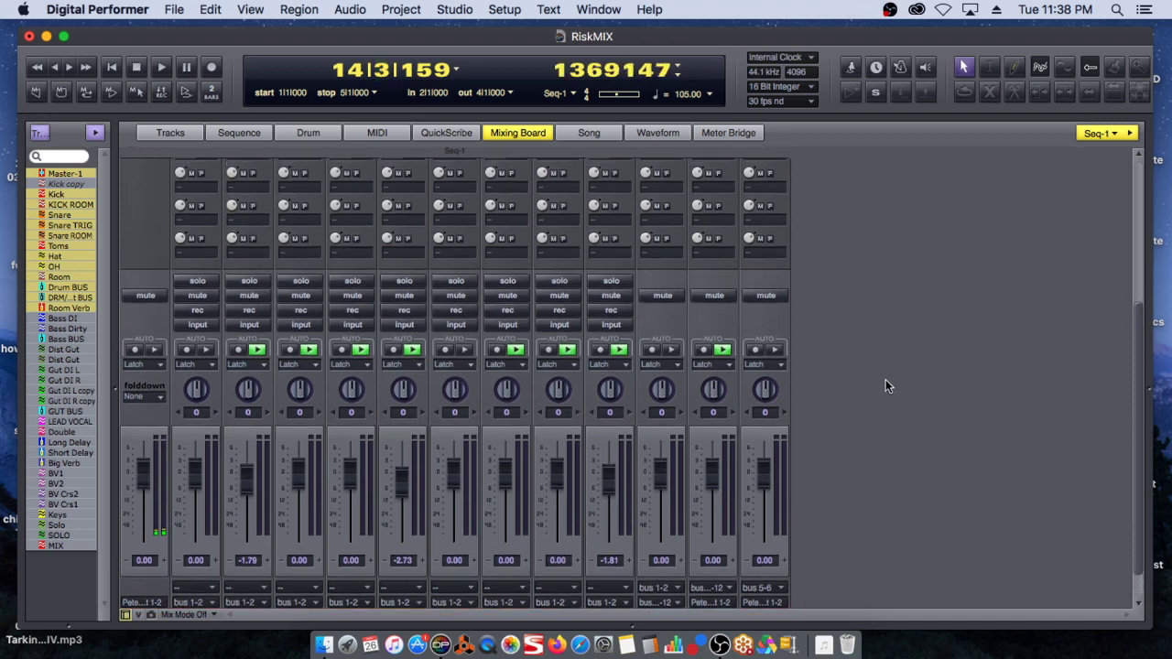
scroll(885, 380, up, 8)
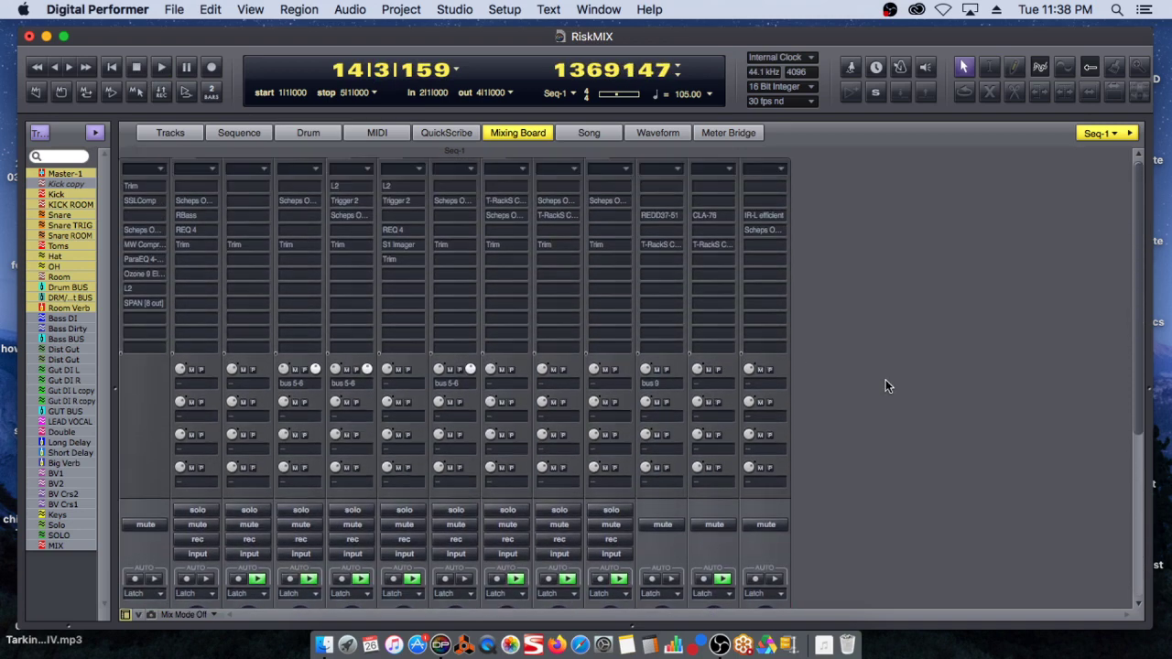
scroll(885, 385, down, 8)
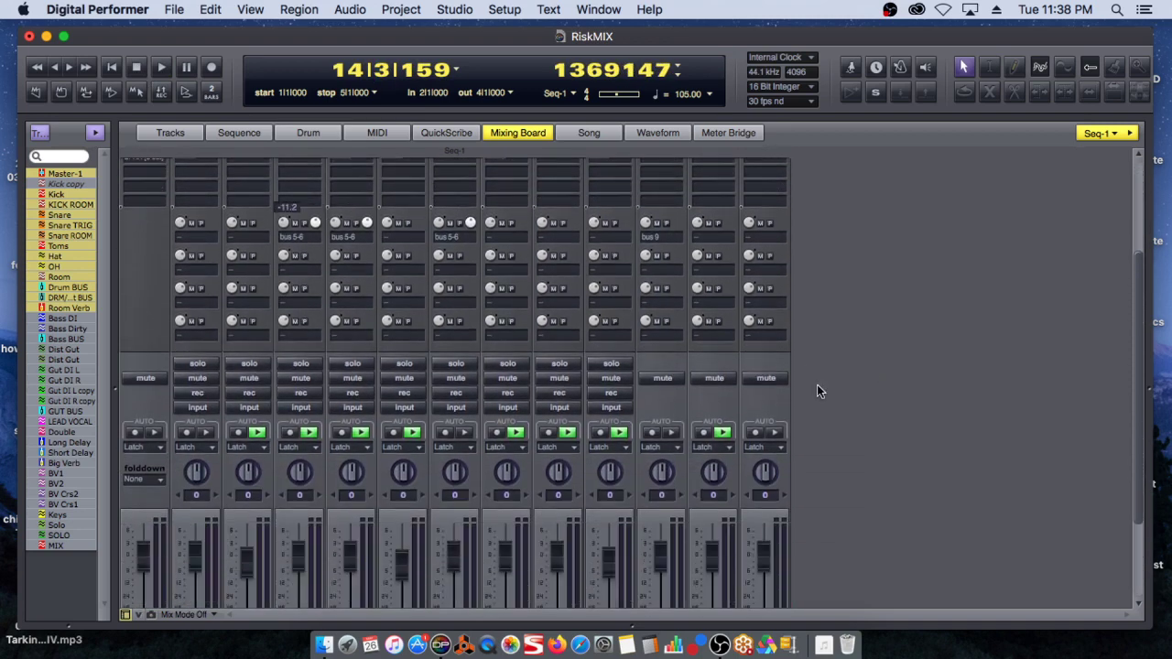
scroll(853, 415, down, 5)
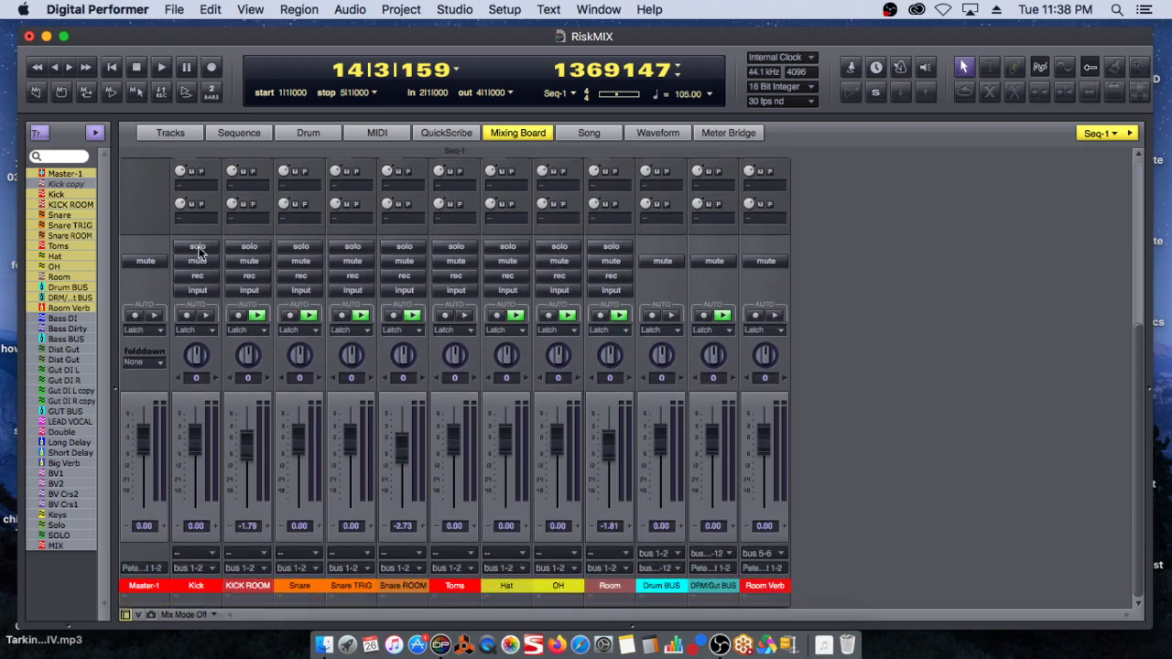
Step: Solo the Kick, Snare, Toms, Hat, OH and Room channels
click(199, 247)
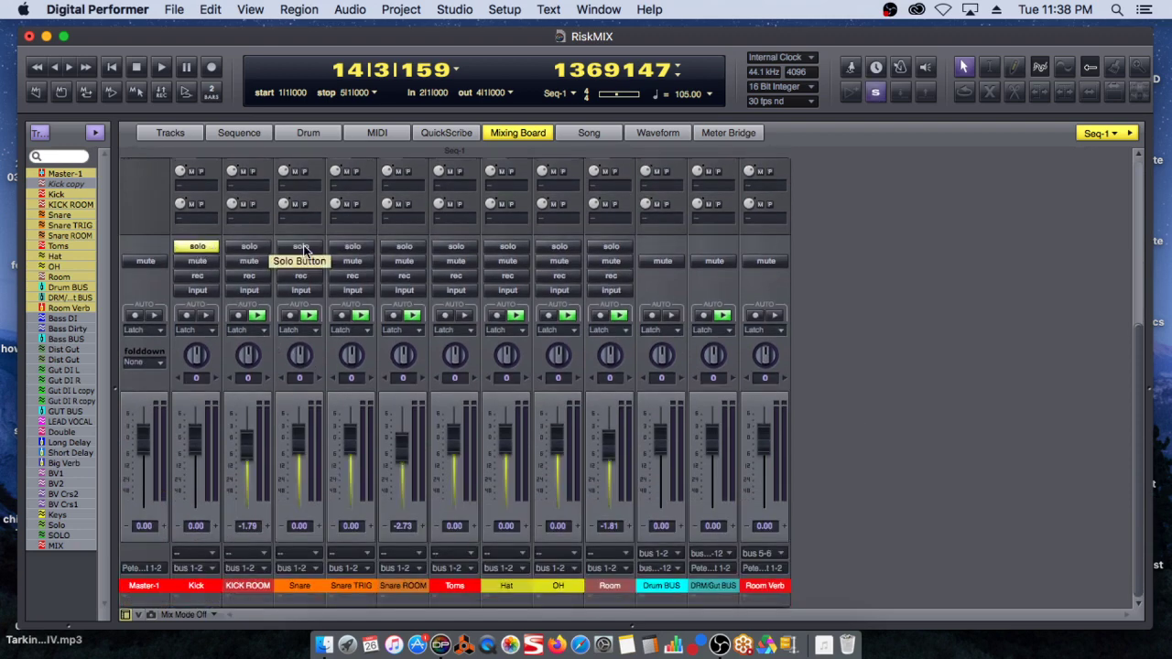
click(294, 247)
click(449, 249)
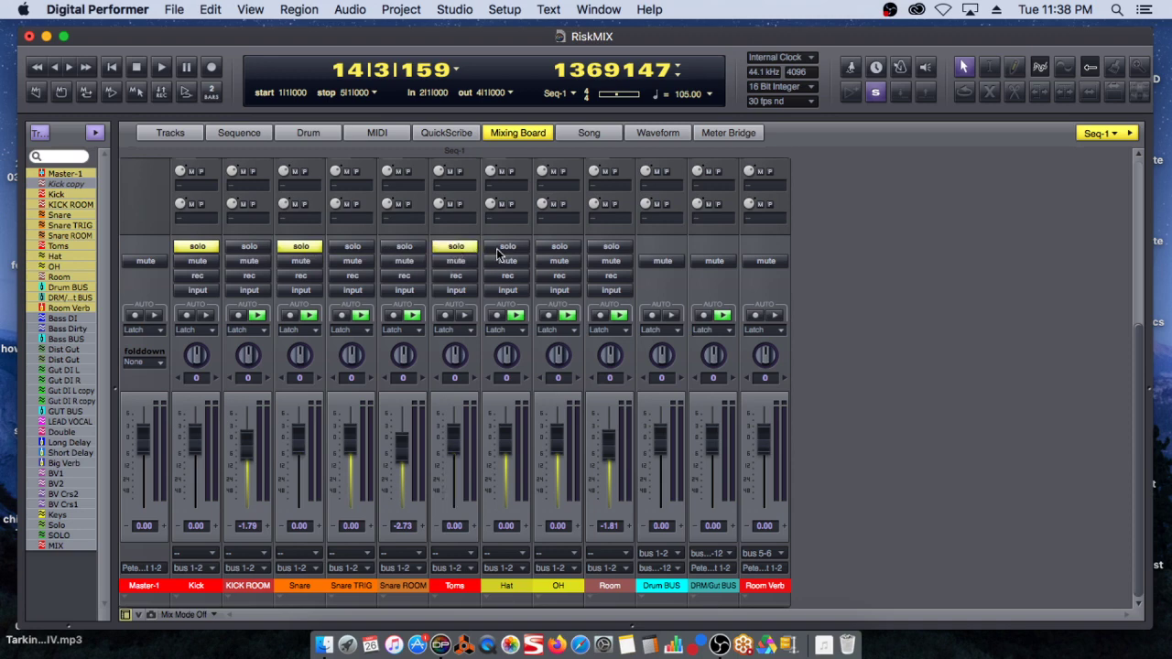
click(509, 249)
click(555, 250)
click(597, 251)
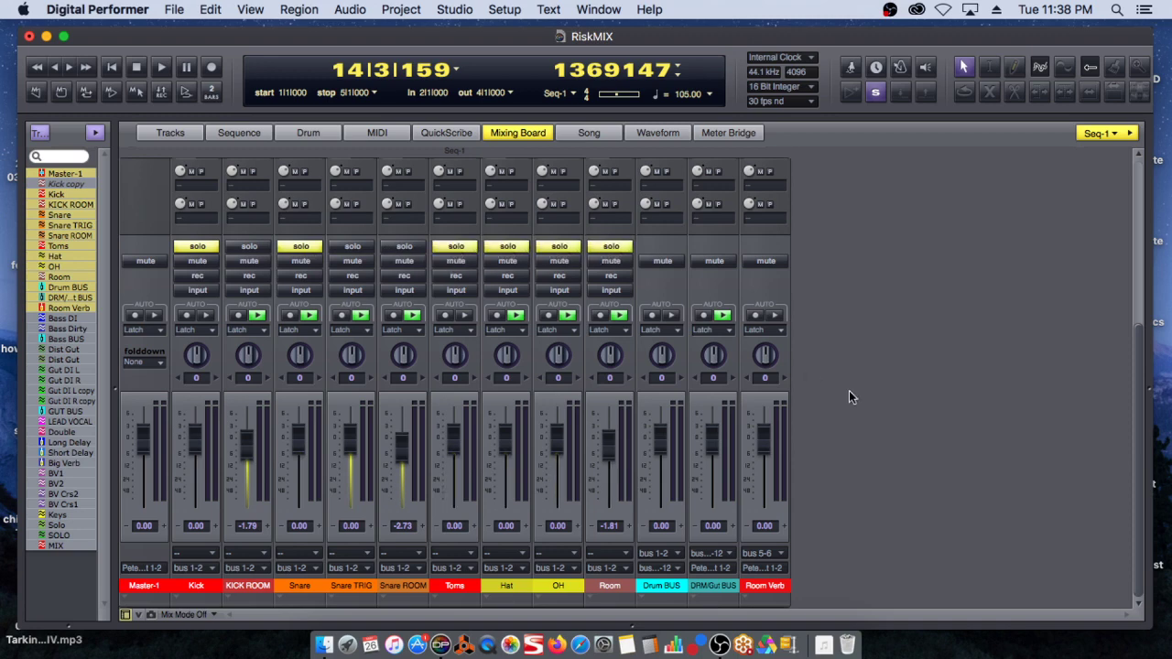
Step: Bypass all plug-ins on Kick, Snare, Master-1, Toms, Hat, OH, Room, Drum BUS and DRM/Gut BUS
scroll(862, 412, up, 10)
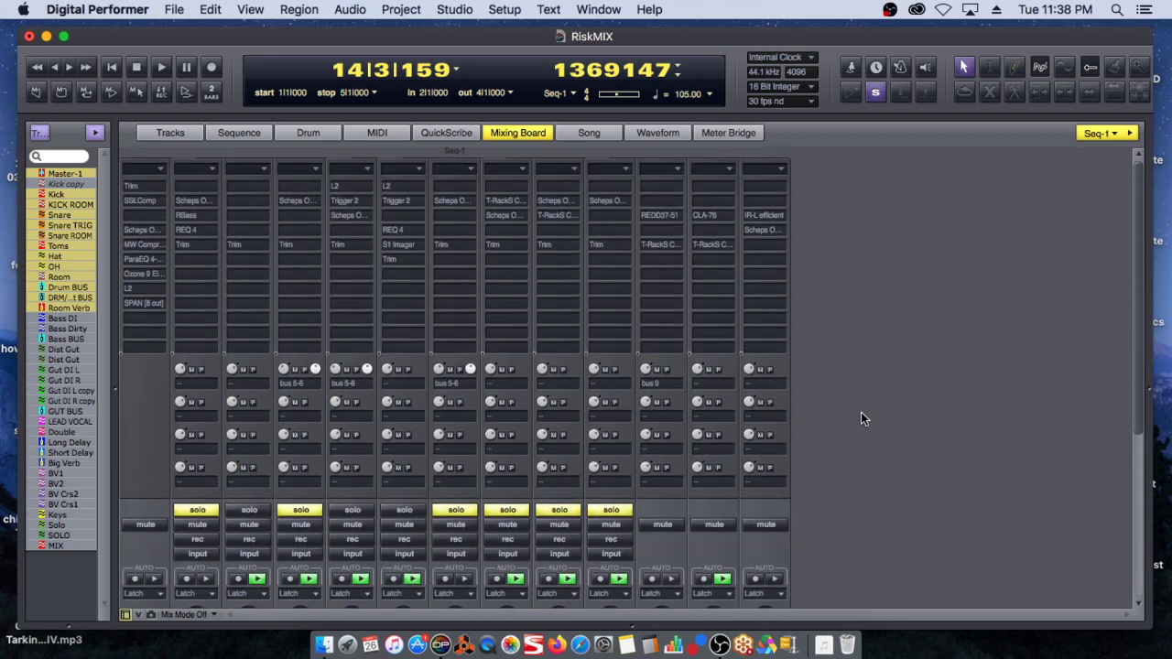
alt+click(195, 173)
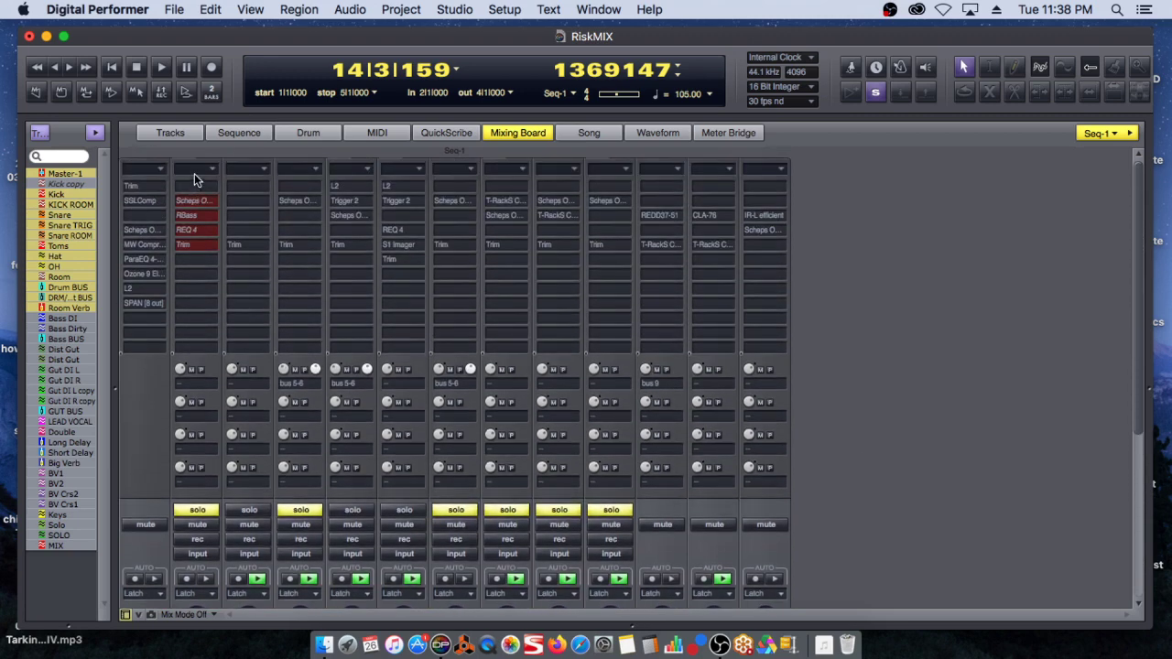
alt+click(294, 170)
alt+click(146, 171)
alt+click(463, 170)
alt+click(504, 167)
alt+click(542, 172)
alt+click(602, 171)
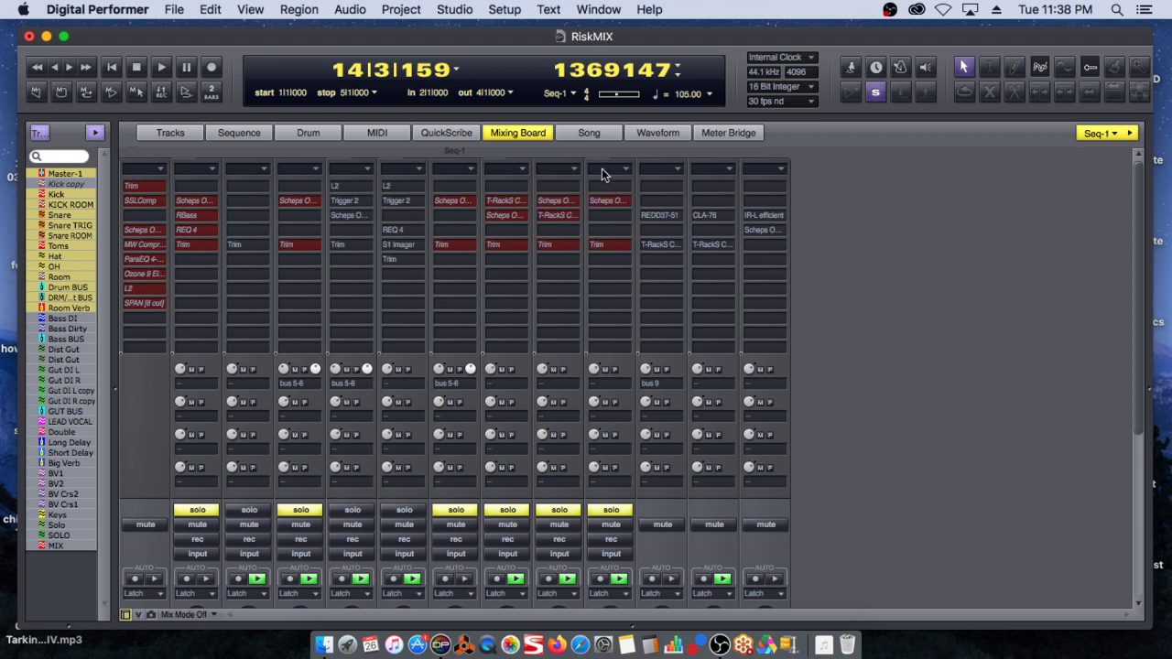
alt+click(662, 172)
alt+click(710, 168)
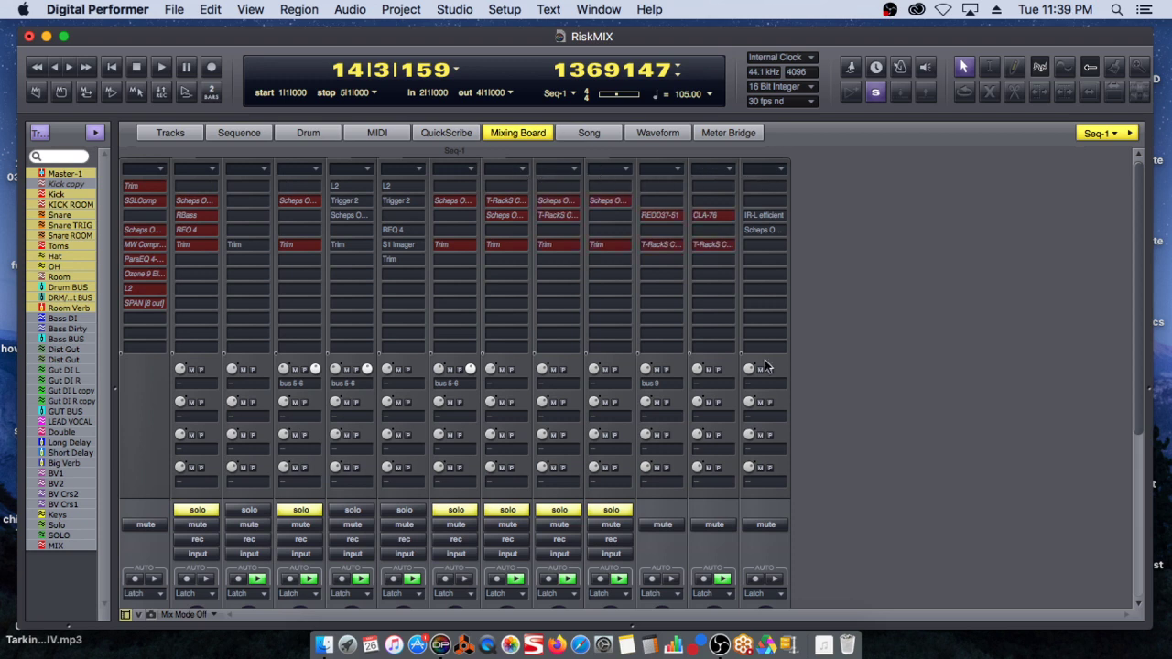
Step: Mute the Room Verb channel and play the soloed drums from measure 14, pausing at measure 19 and resuming
key(space)
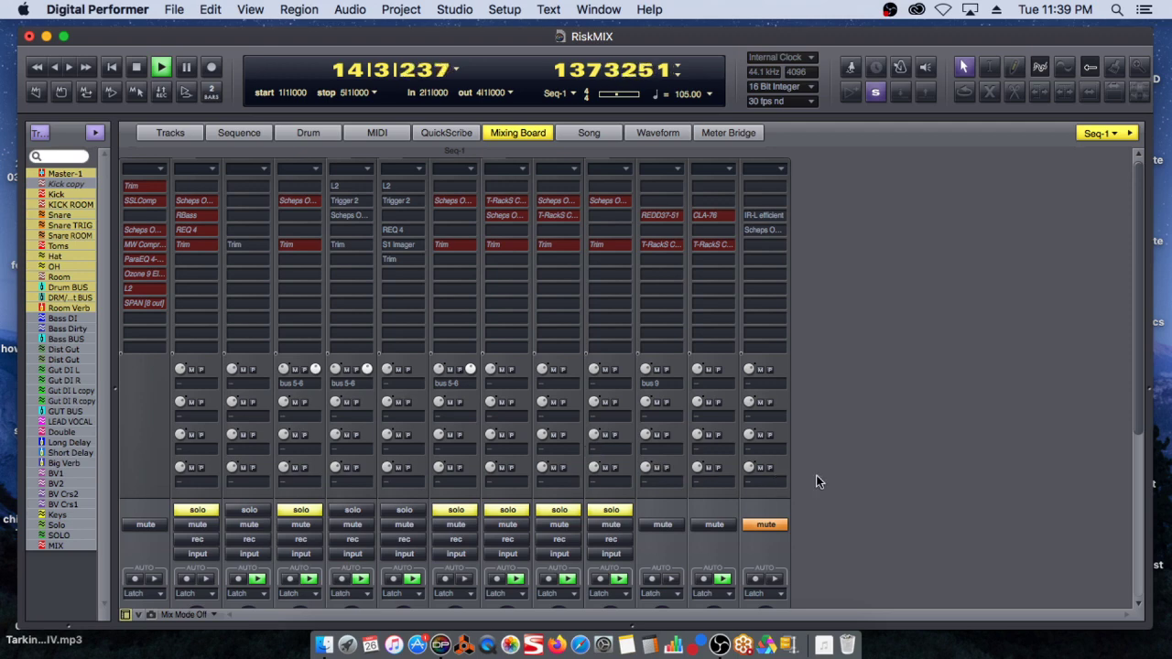
scroll(881, 520, down, 3)
scroll(881, 518, down, 5)
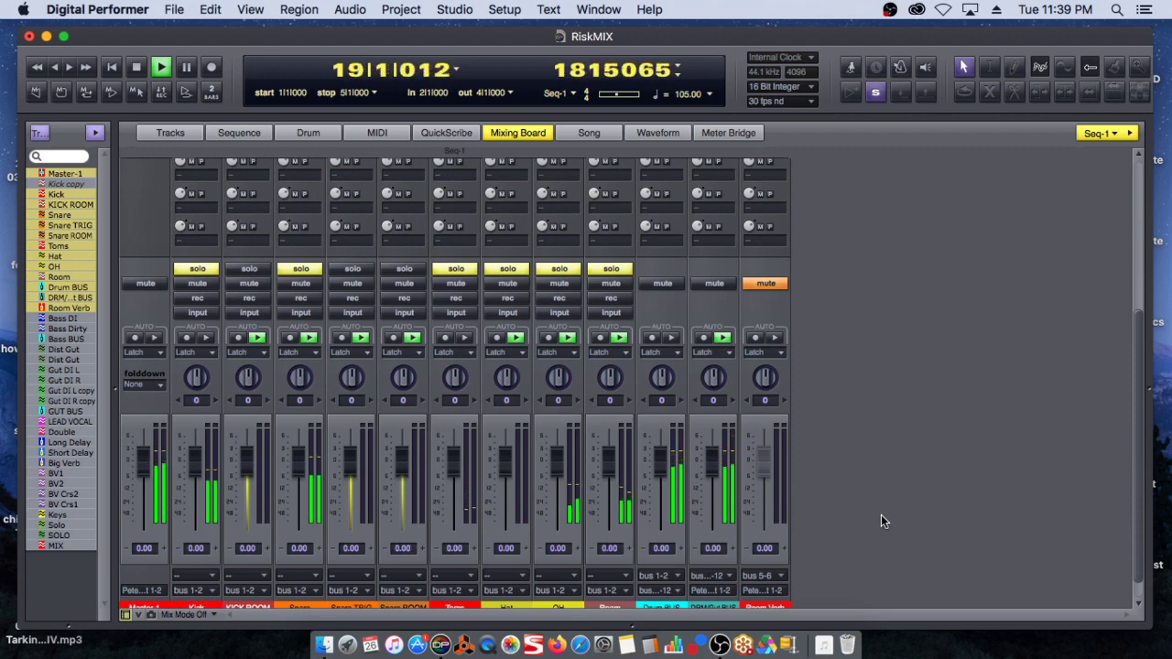
key(space)
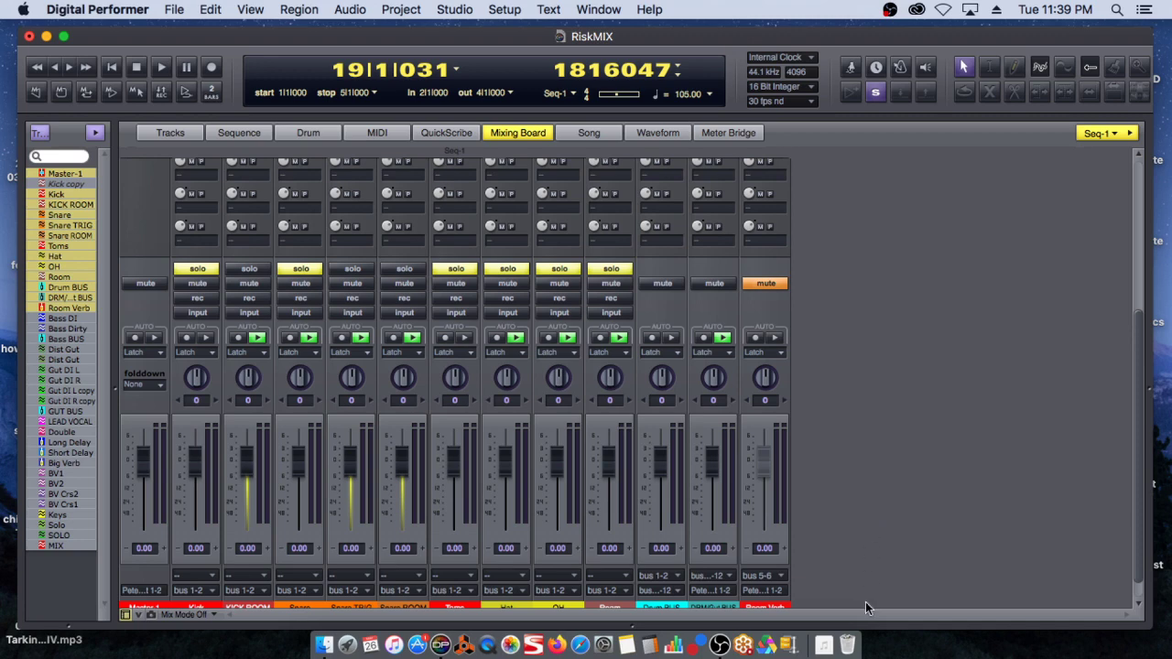
scroll(866, 595, down, 2)
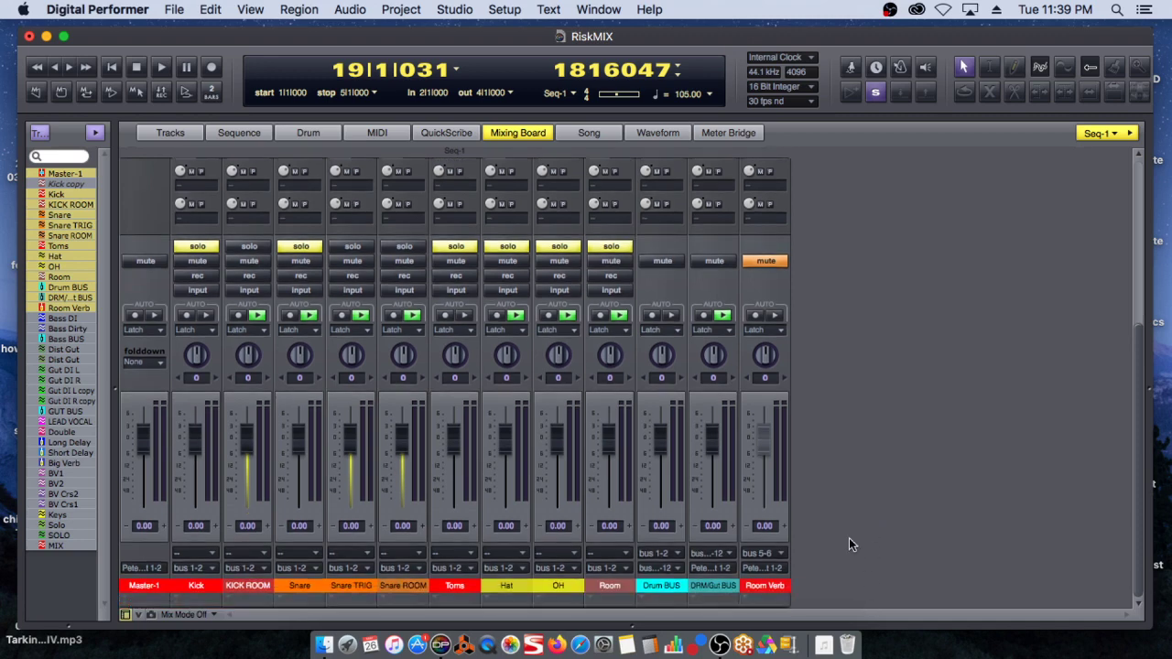
key(space)
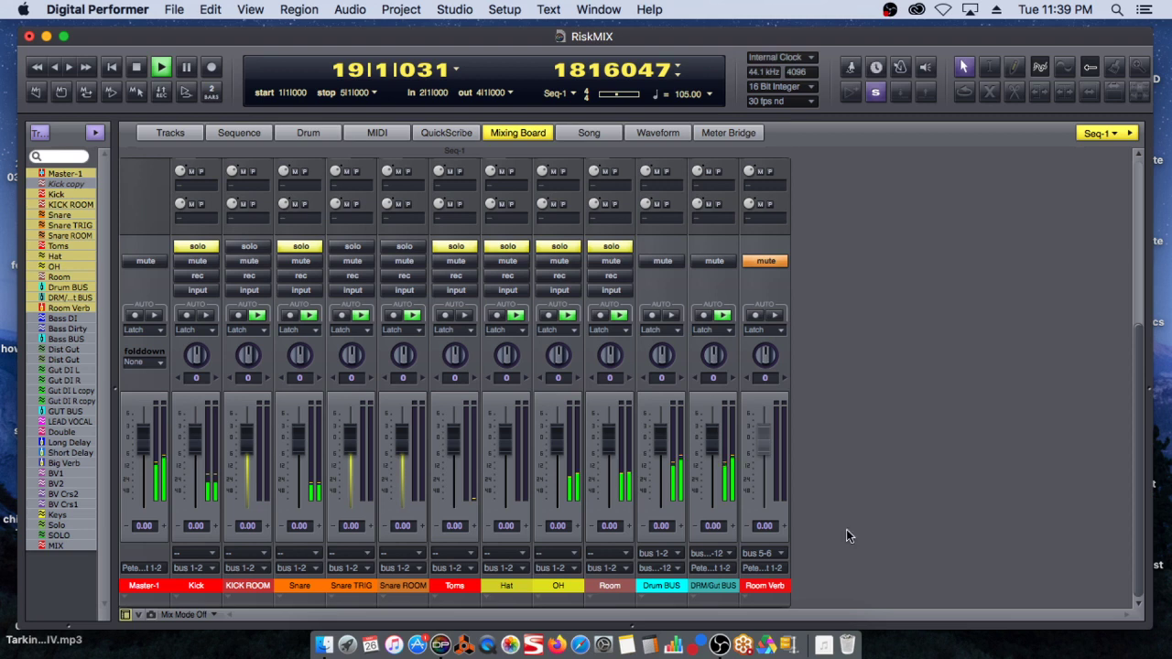
Step: Stop playback and take Room, OH, Hat, Toms and Snare out of solo, keeping only Kick soloed
click(598, 248)
key(space)
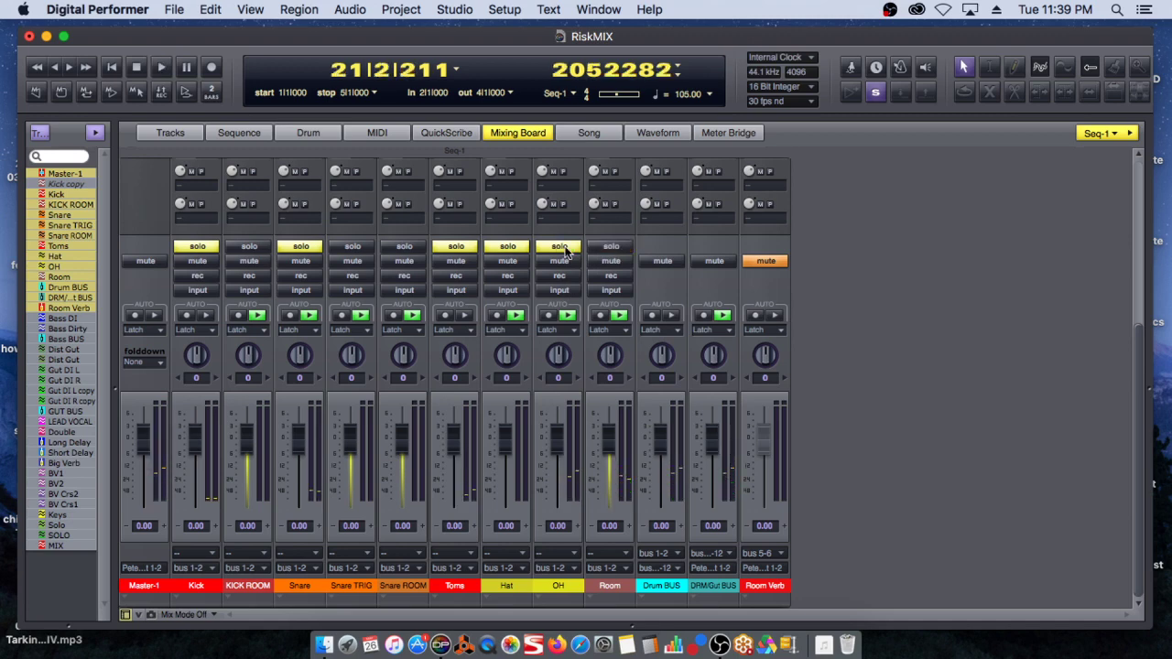
click(559, 248)
click(507, 246)
click(456, 247)
click(301, 247)
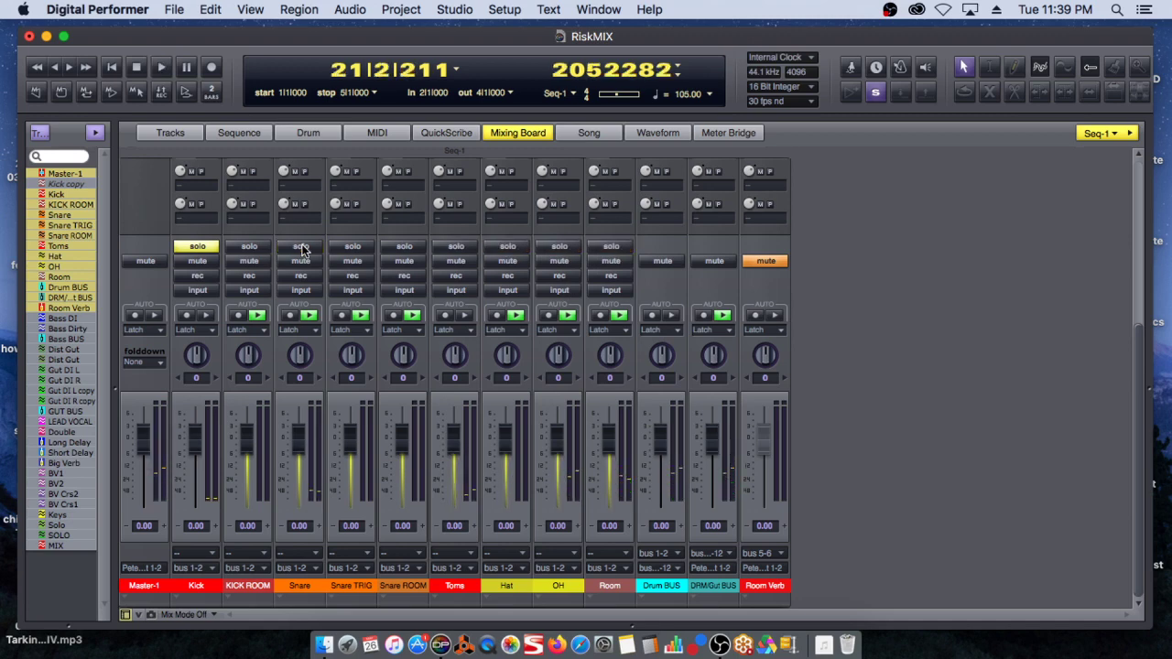
Step: Switch the solo from the Kick channel to the KICK ROOM channel
scroll(898, 420, up, 5)
scroll(898, 420, down, 3)
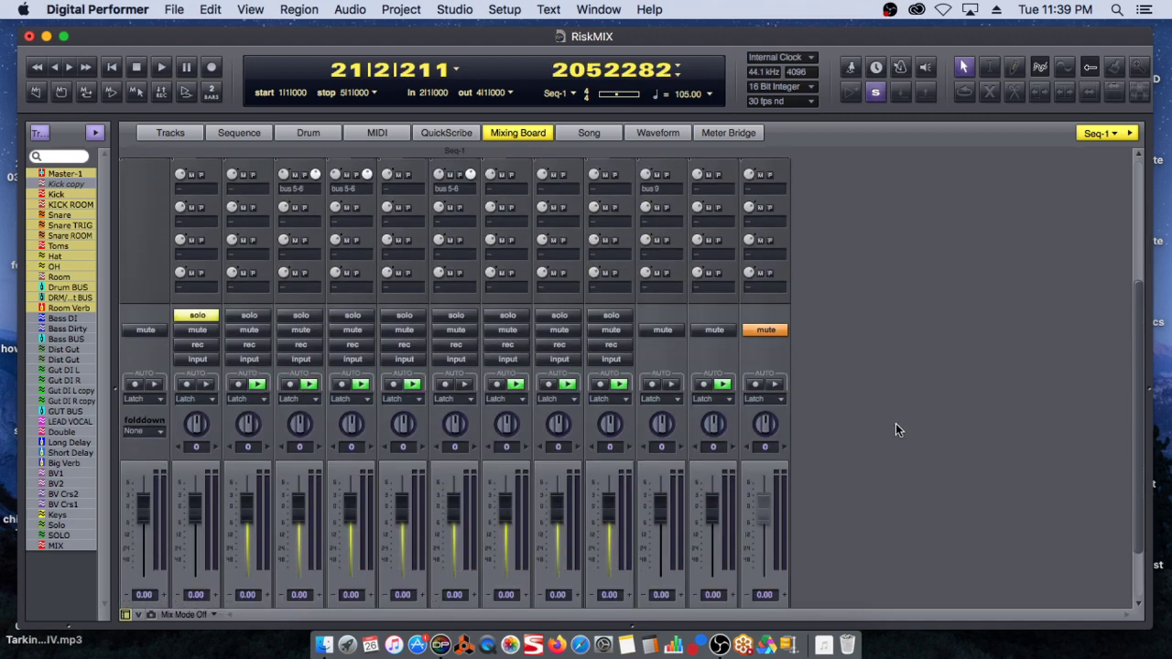
scroll(940, 505, down, 2)
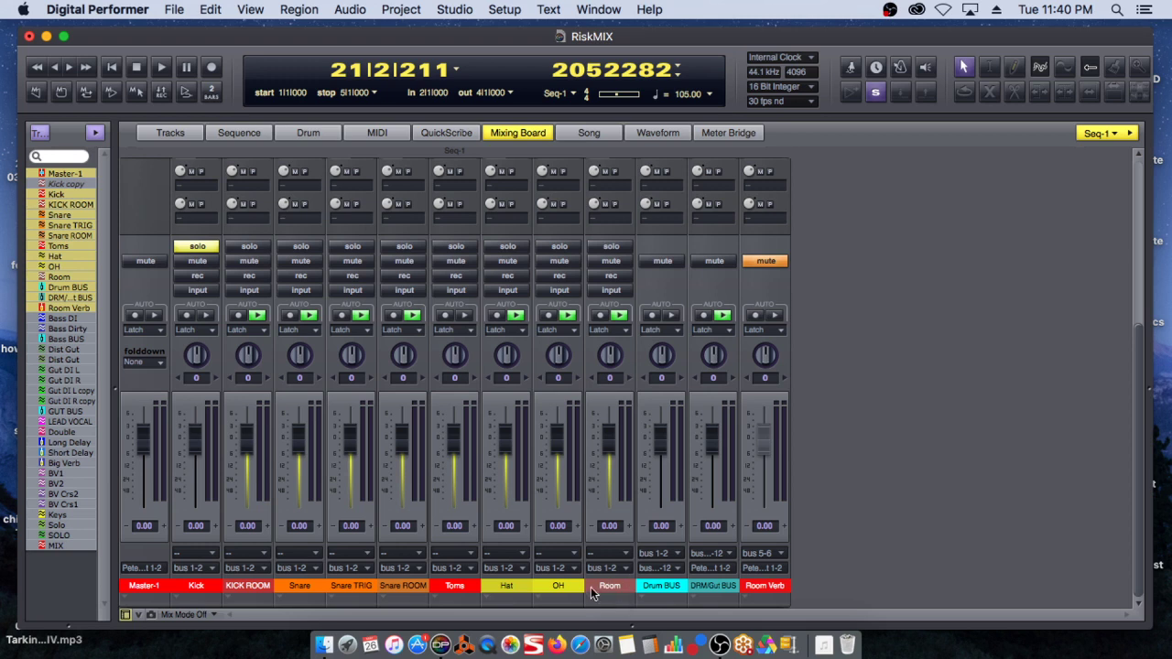
click(236, 253)
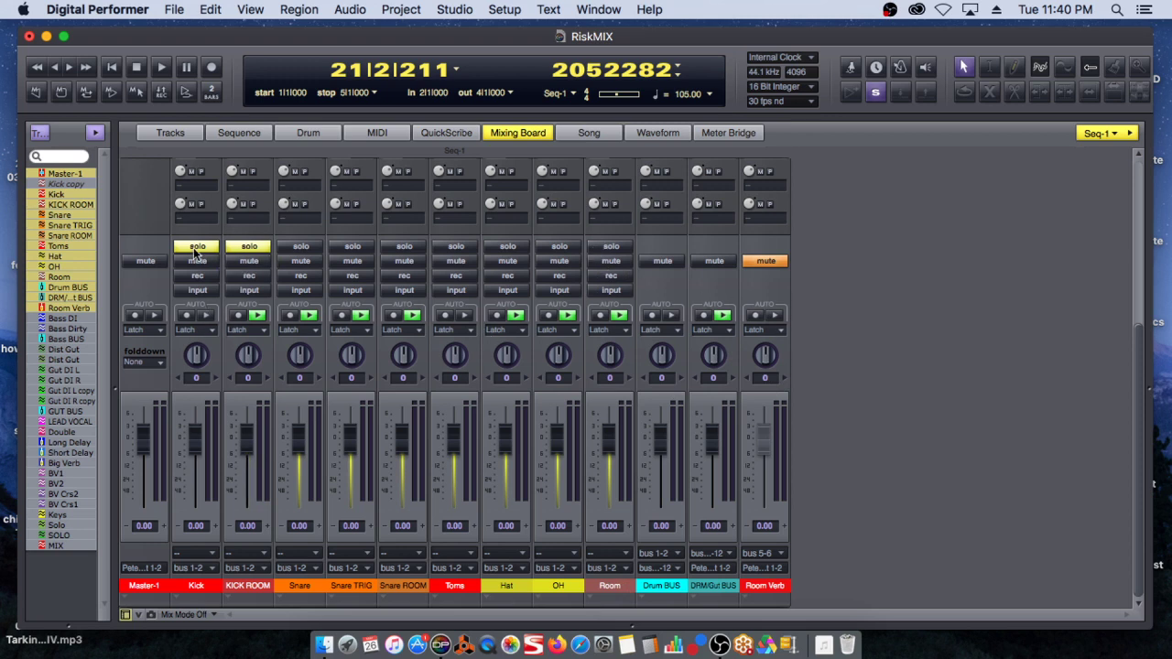
click(197, 246)
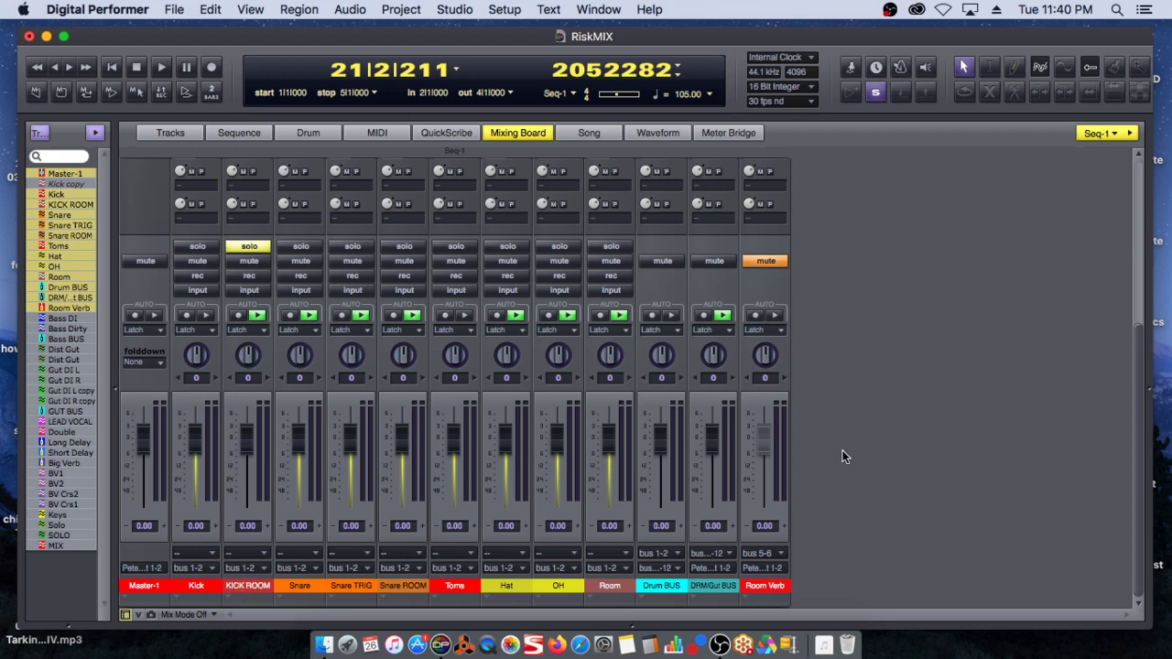
Step: Play KICK ROOM on its own from measure 21 while raising its fader to +5.20, and stop
key(space)
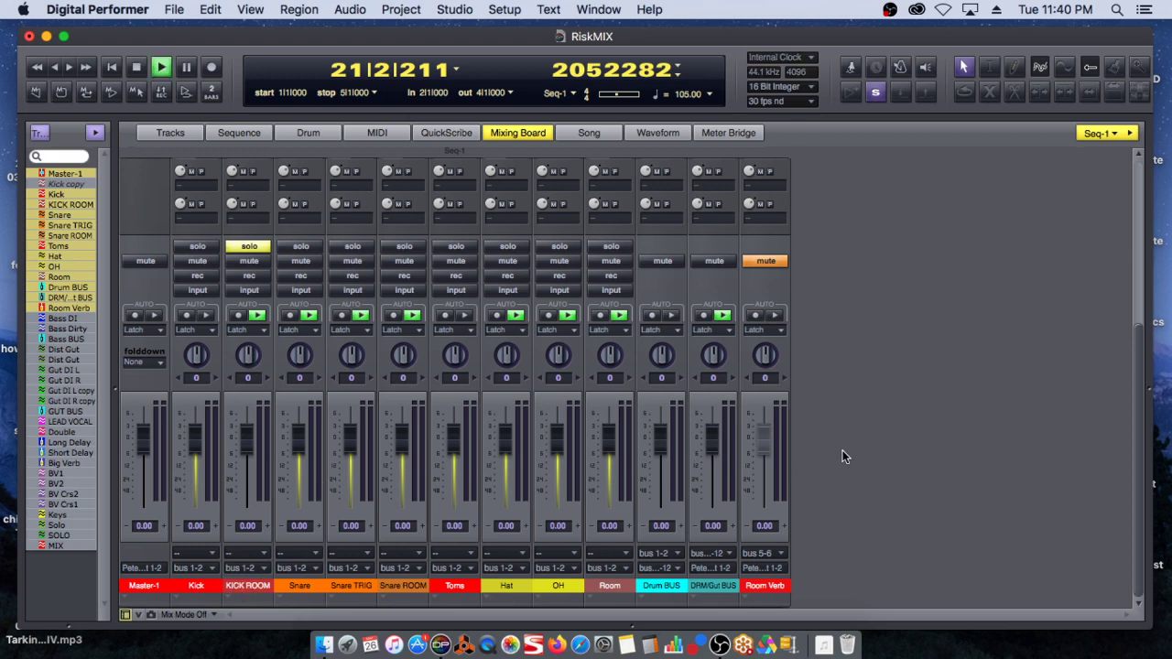
drag(246, 444, 245, 427)
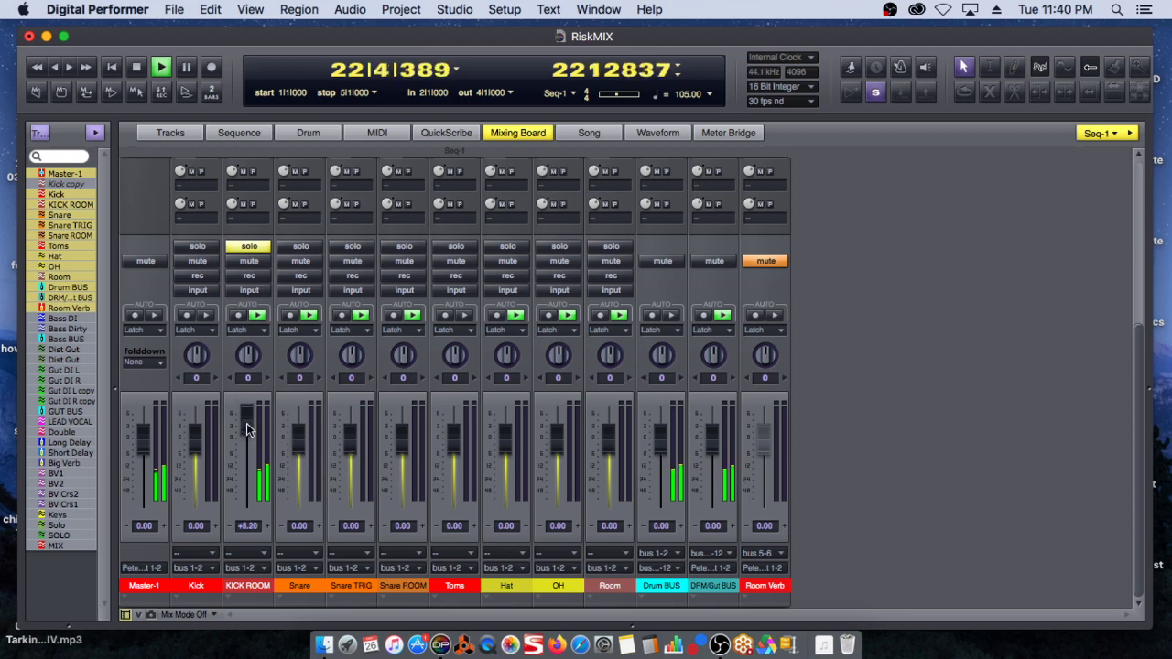
key(space)
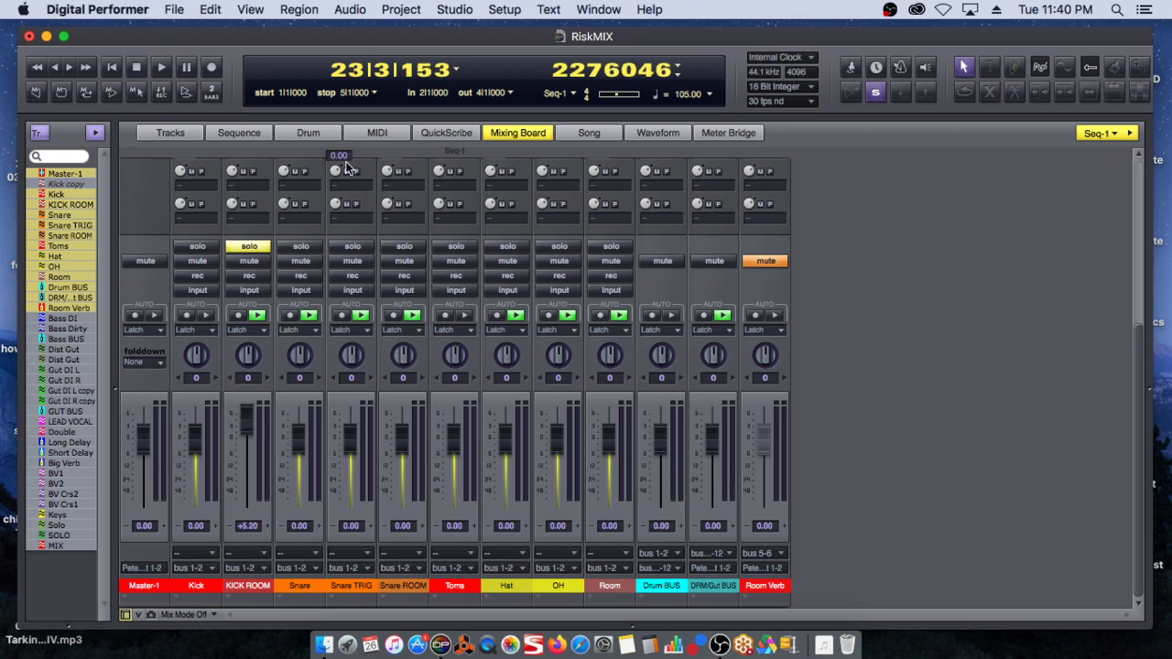
Step: Move the playback position back to 14|4|153 and switch the solo from KICK ROOM to Kick
drag(385, 72, 385, 123)
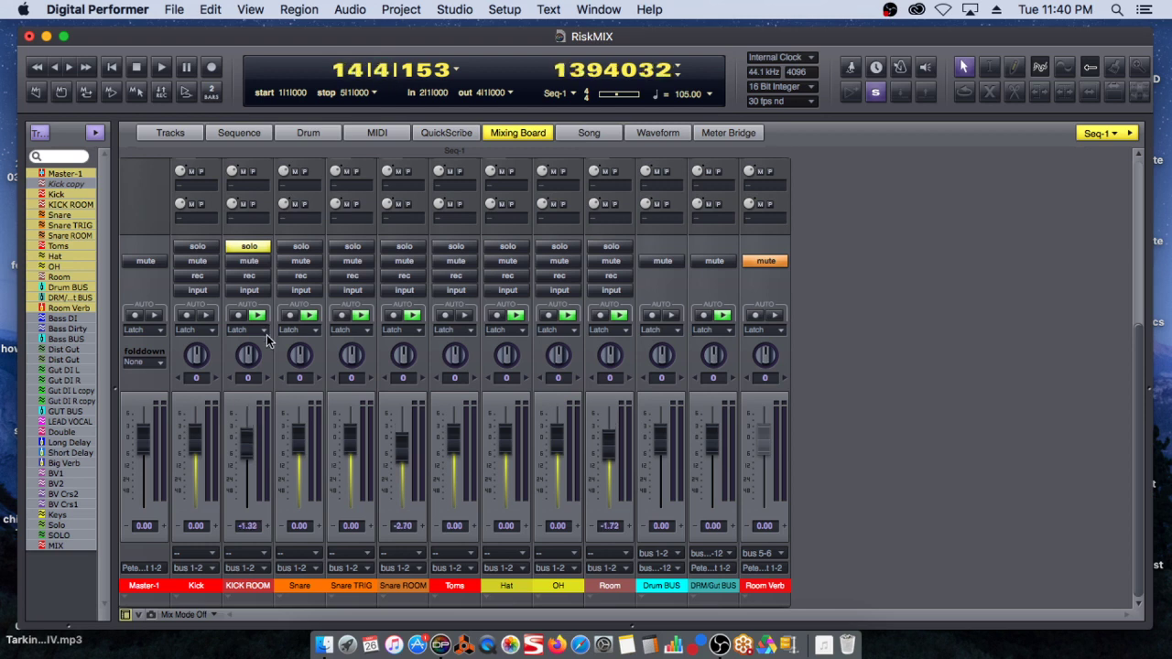
click(197, 246)
click(249, 247)
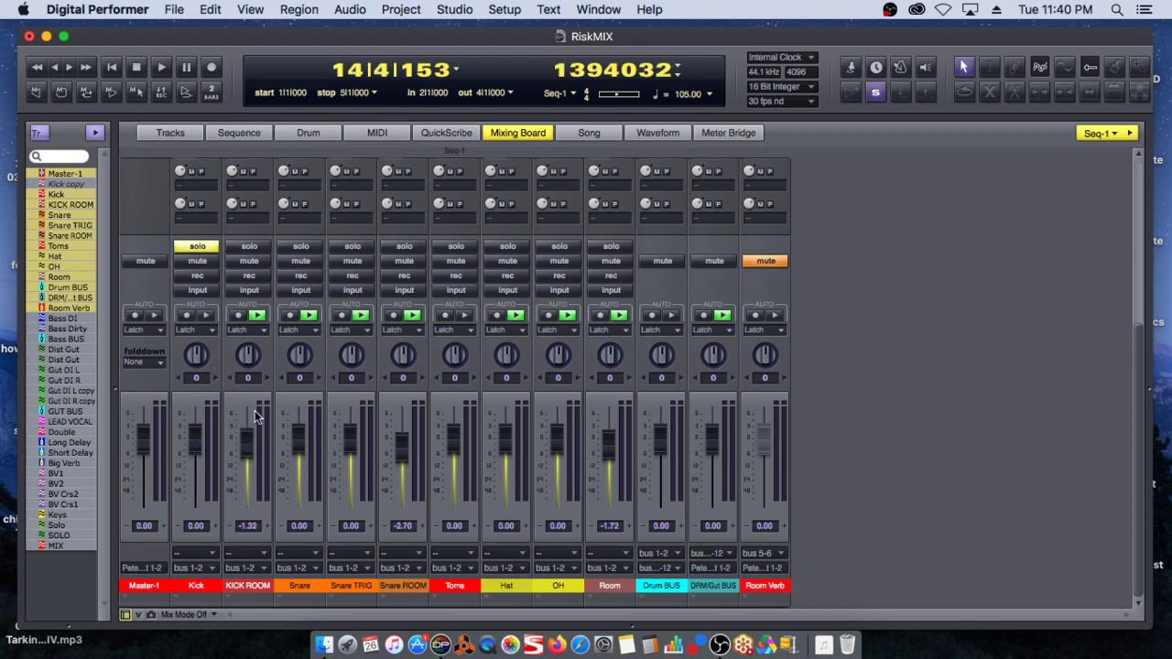
drag(246, 460, 246, 525)
Step: Play the Kick while toggling KICK ROOM's solo to compare them, and lower the KICK ROOM fader to about -1.40
key(space)
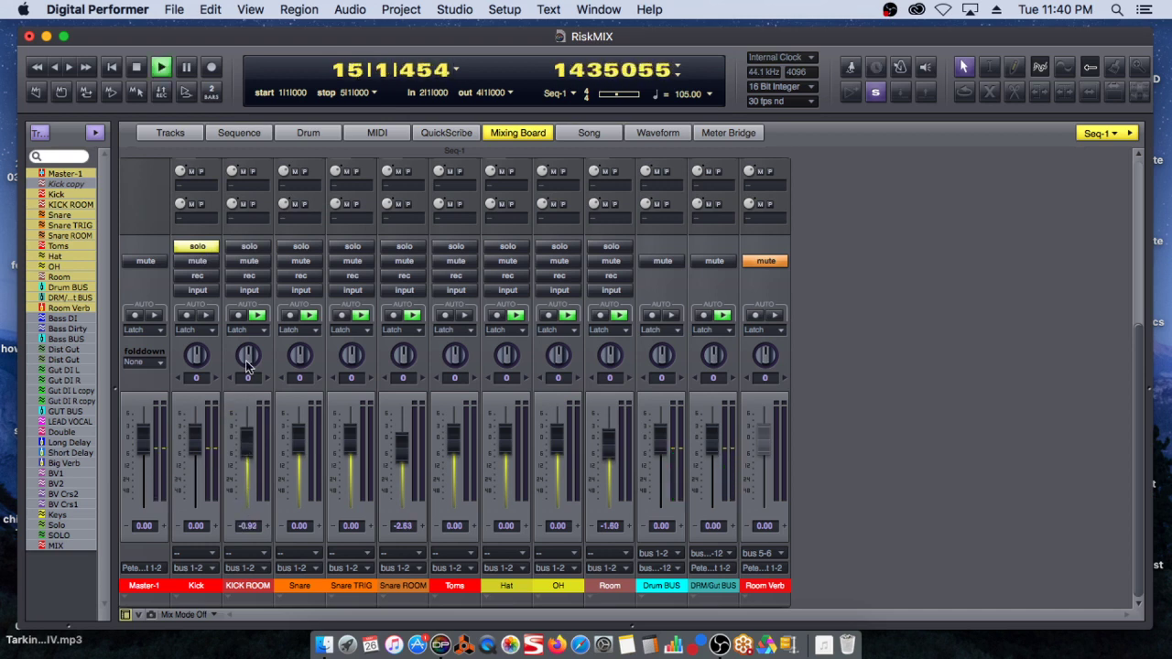
click(250, 248)
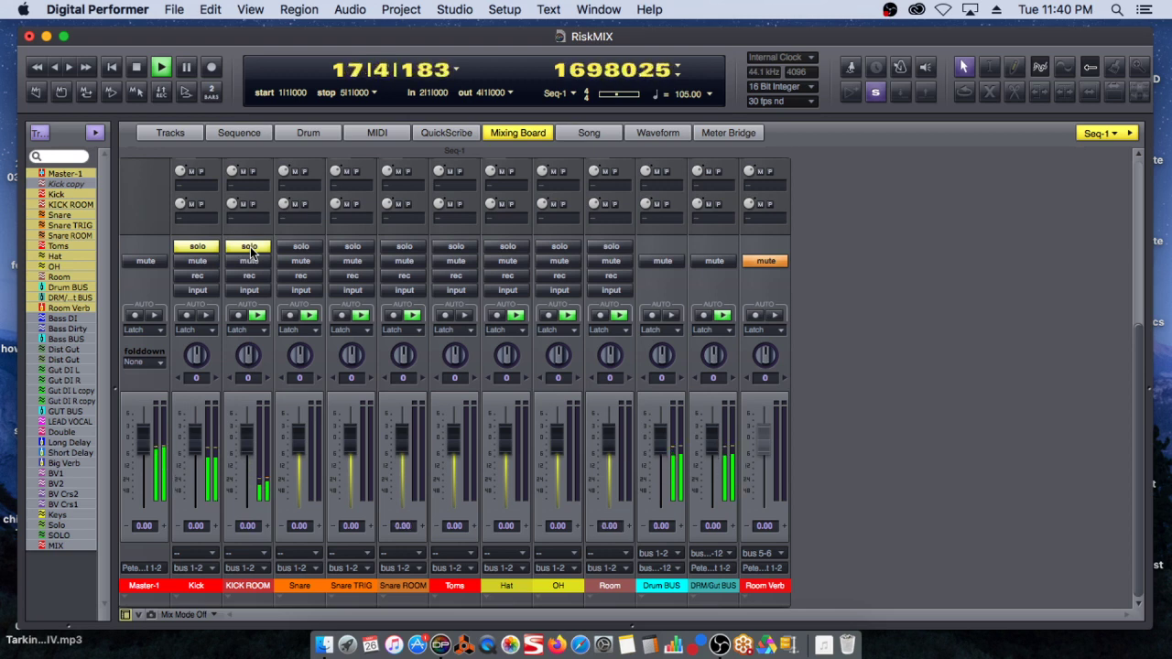
click(250, 247)
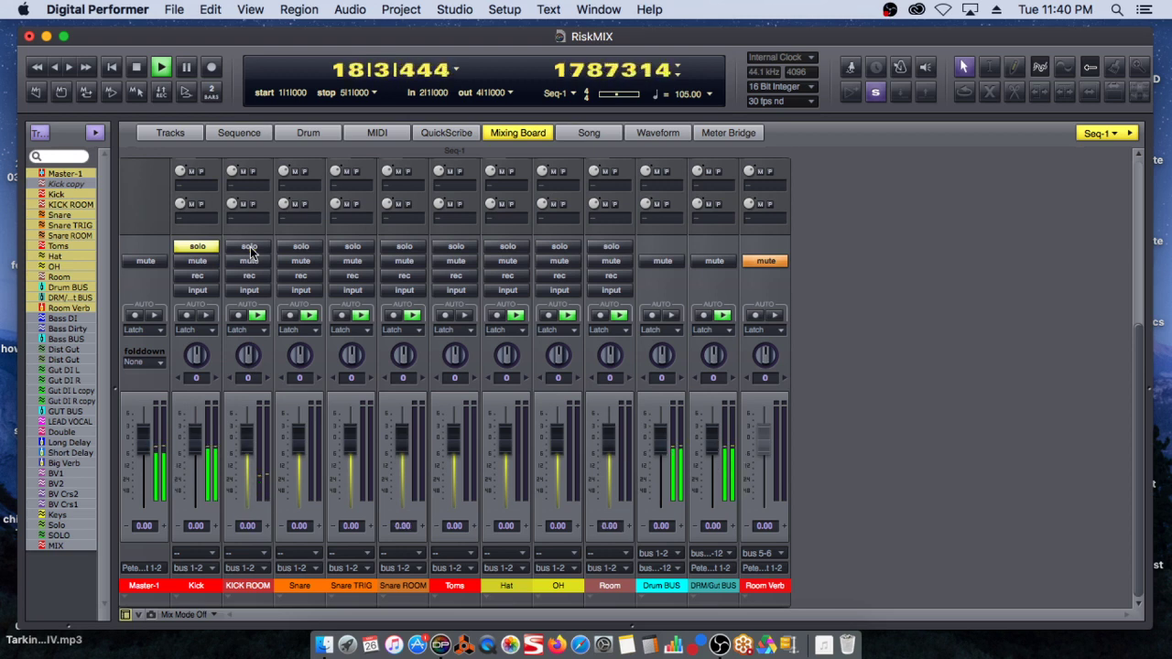
click(250, 247)
mouse_move(253, 433)
mouse_down()
mouse_move(251, 463)
mouse_move(252, 446)
mouse_up()
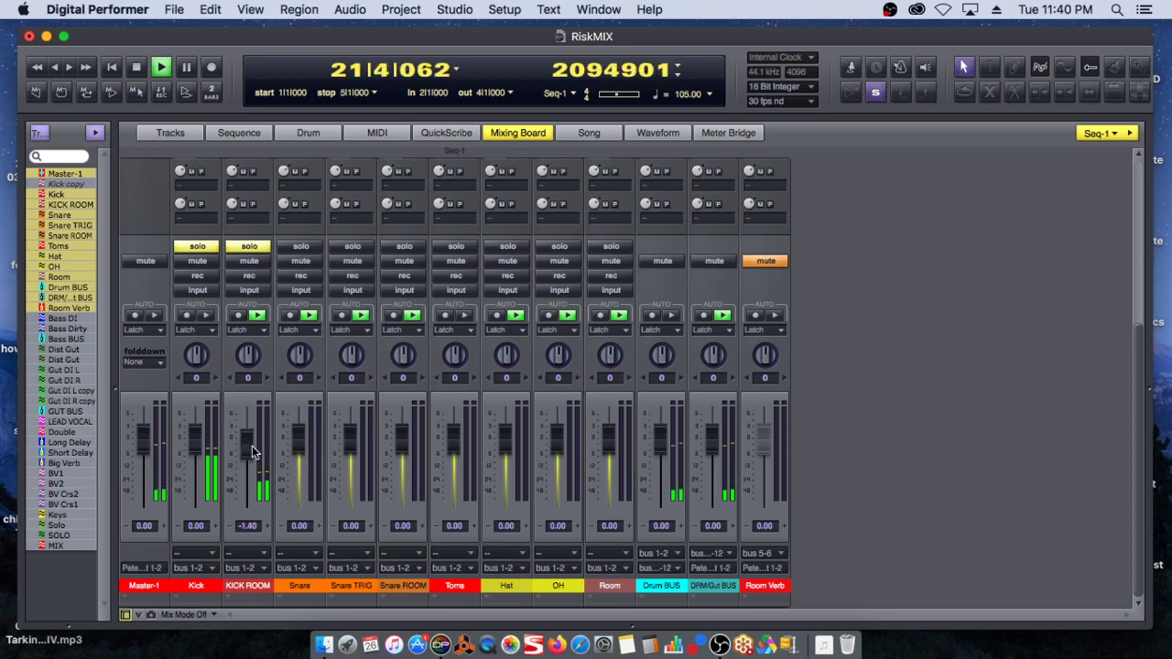
Step: Stop playback and clear the solos on KICK ROOM and Kick
click(238, 247)
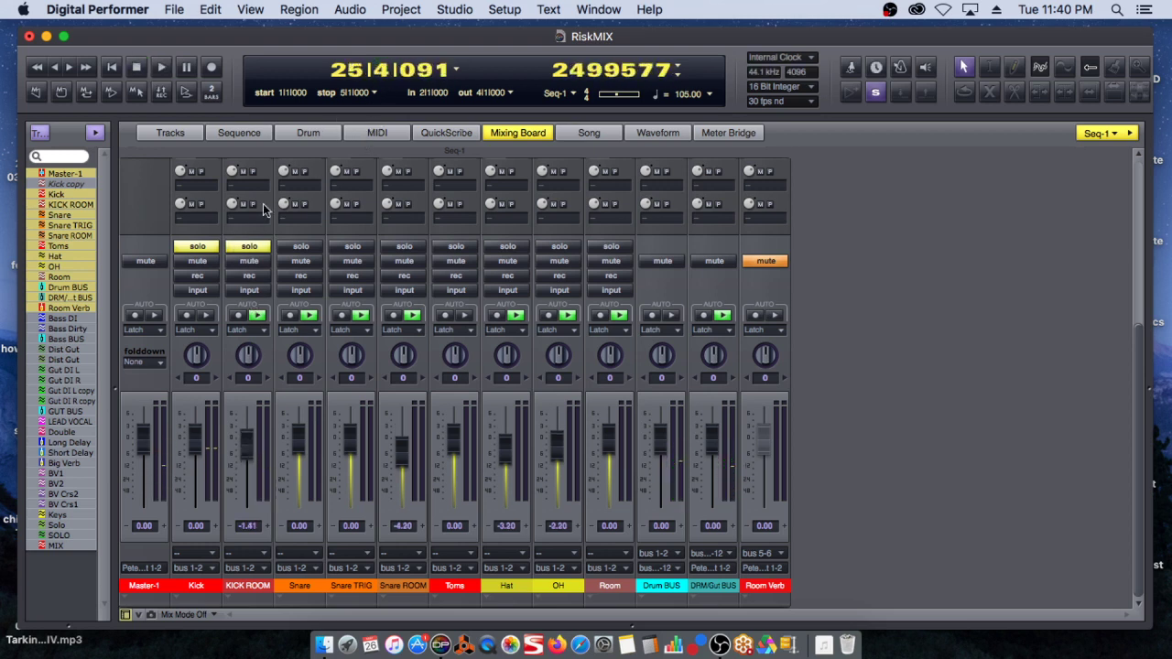
click(251, 246)
click(200, 247)
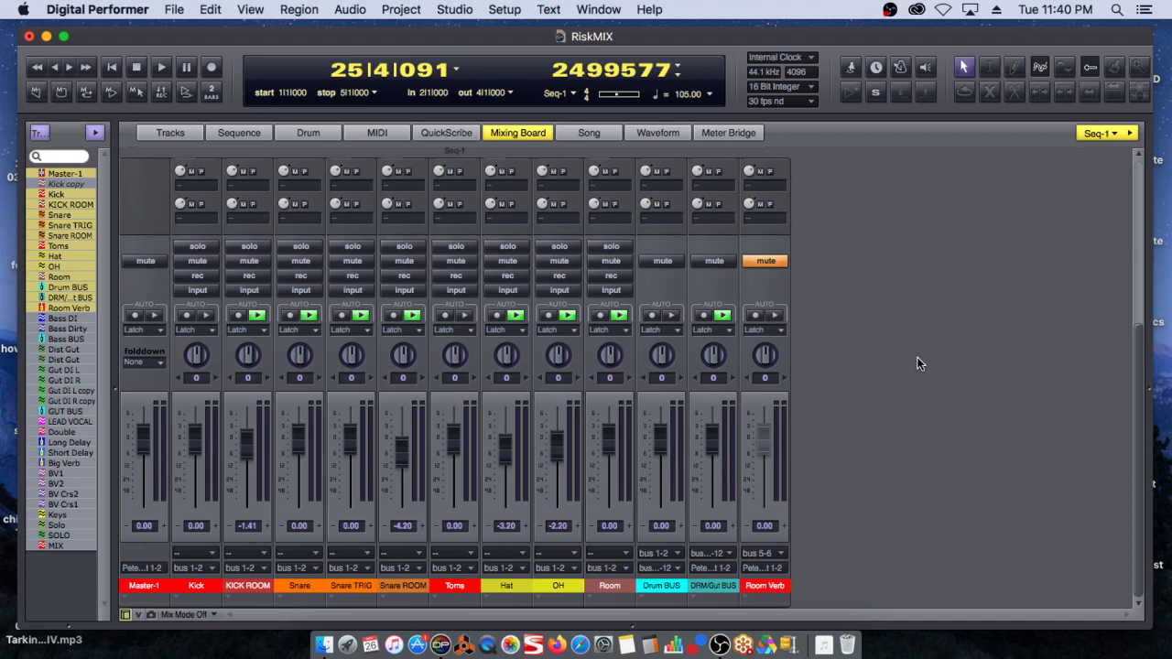
scroll(902, 396, up, 6)
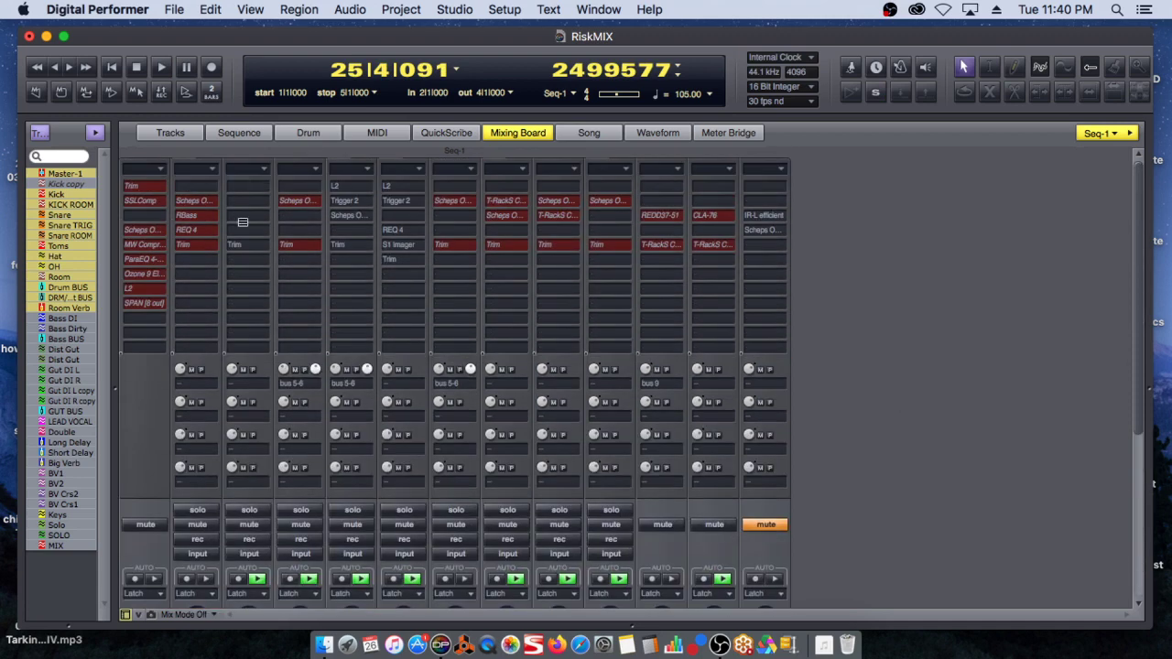
scroll(957, 401, down, 3)
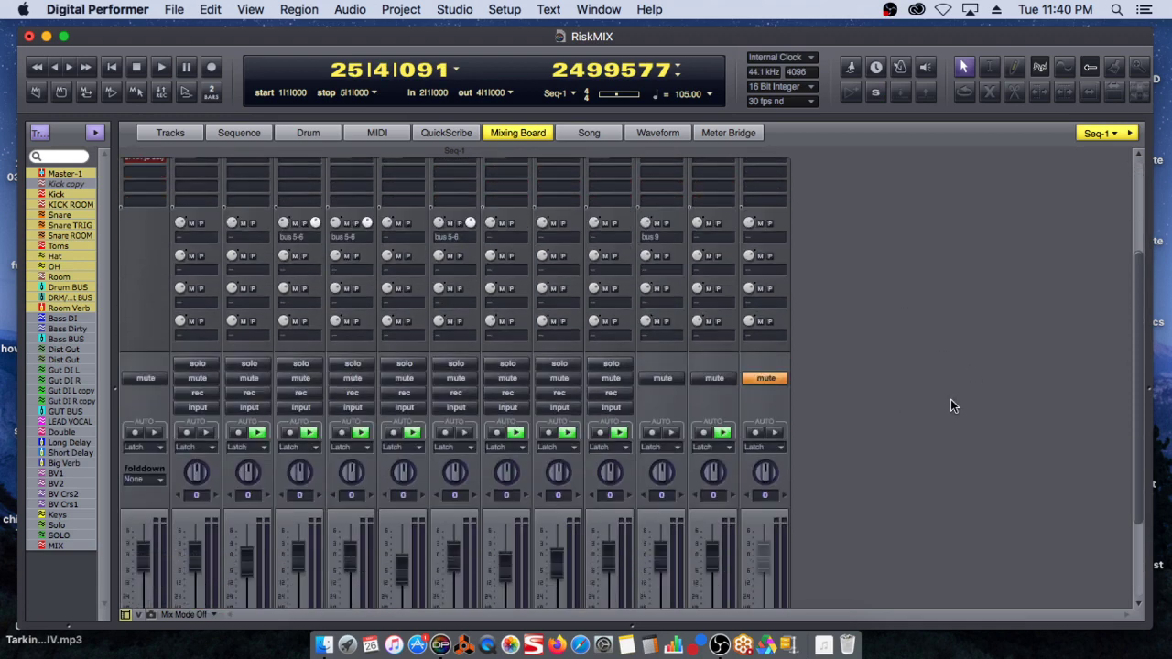
scroll(952, 406, down, 3)
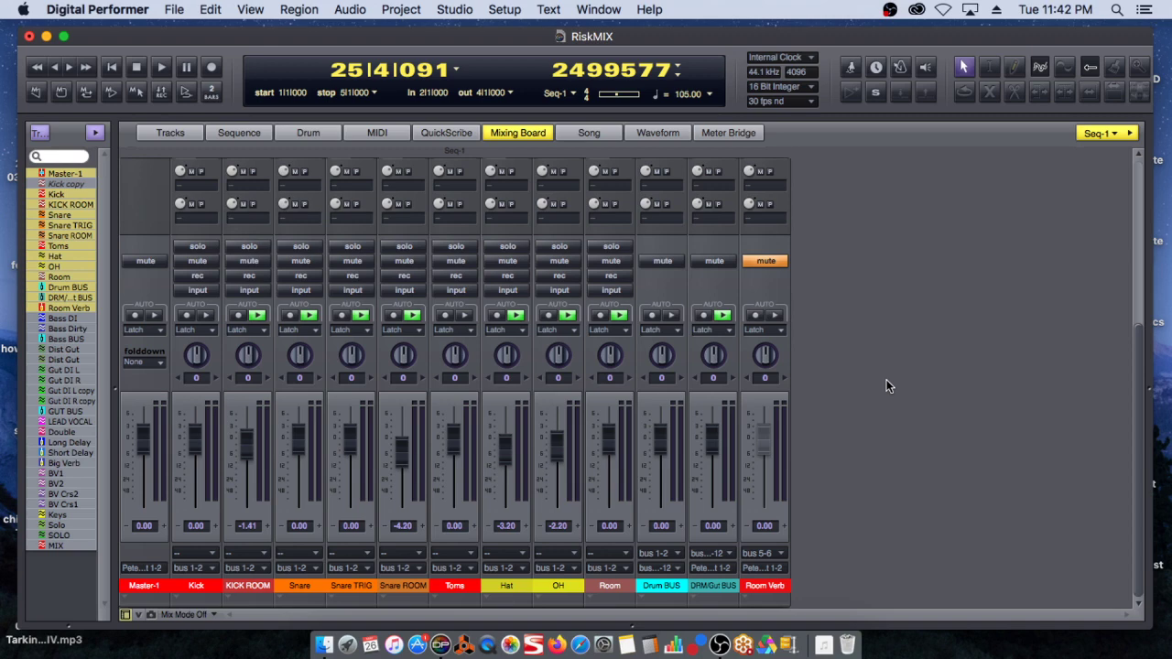
Step: Solo the Kick, start playback from 25|4|091, and take its Scheps Omni Channel, RBass, REQ 4 and Trim plug-ins out of bypass
scroll(886, 386, up, 5)
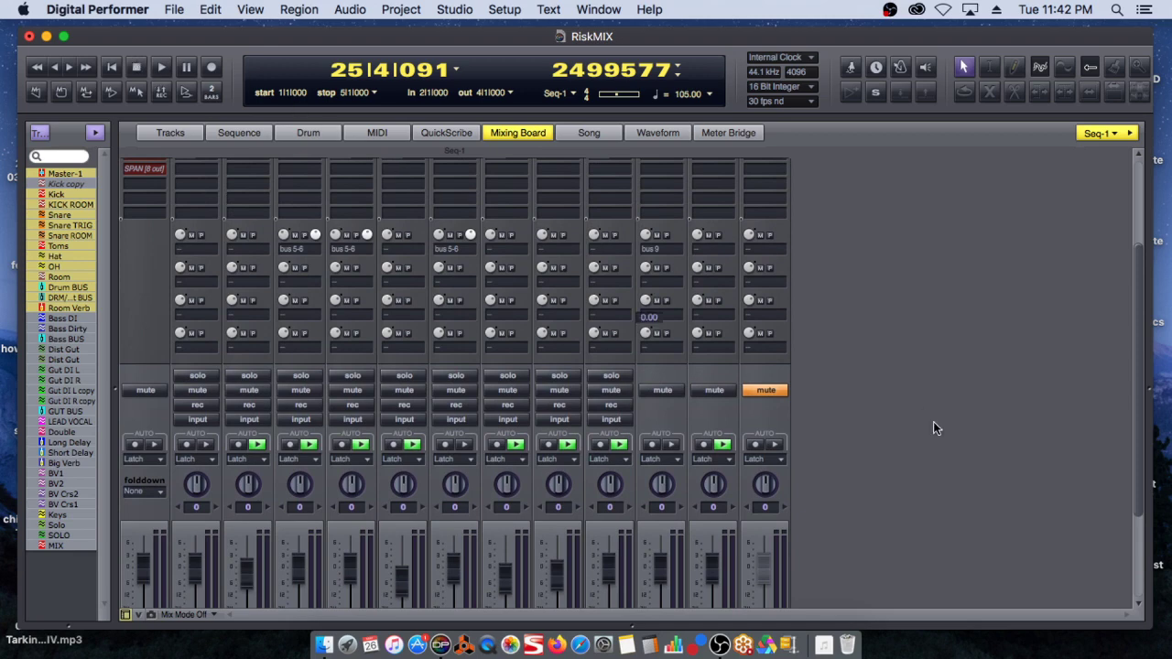
scroll(957, 458, up, 5)
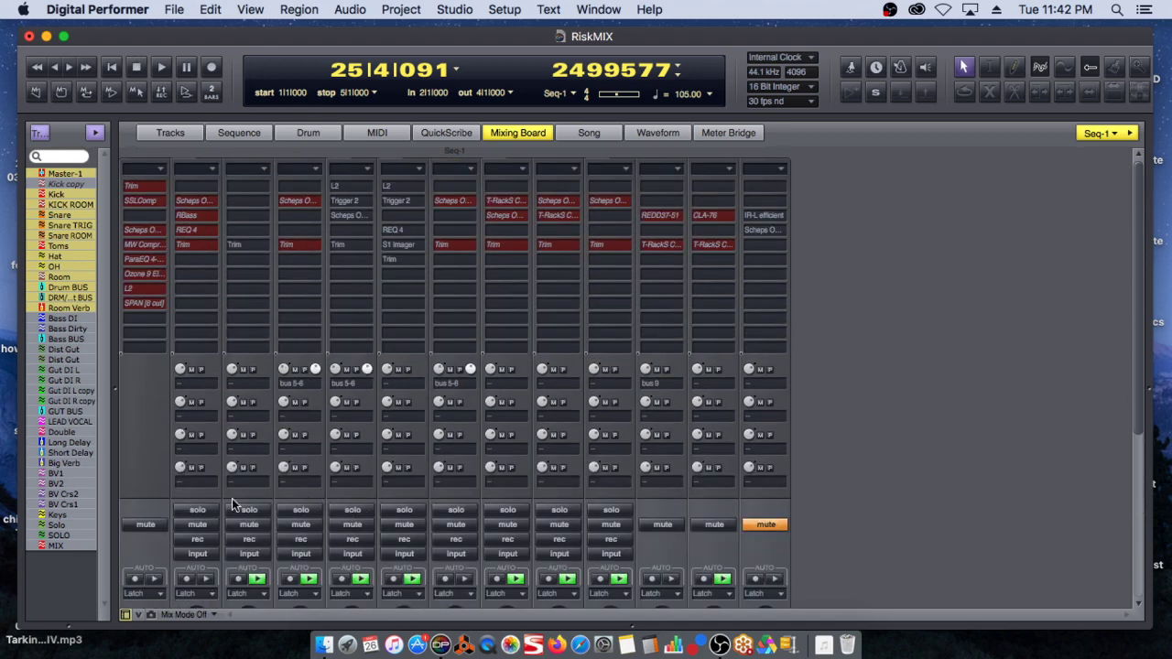
click(206, 510)
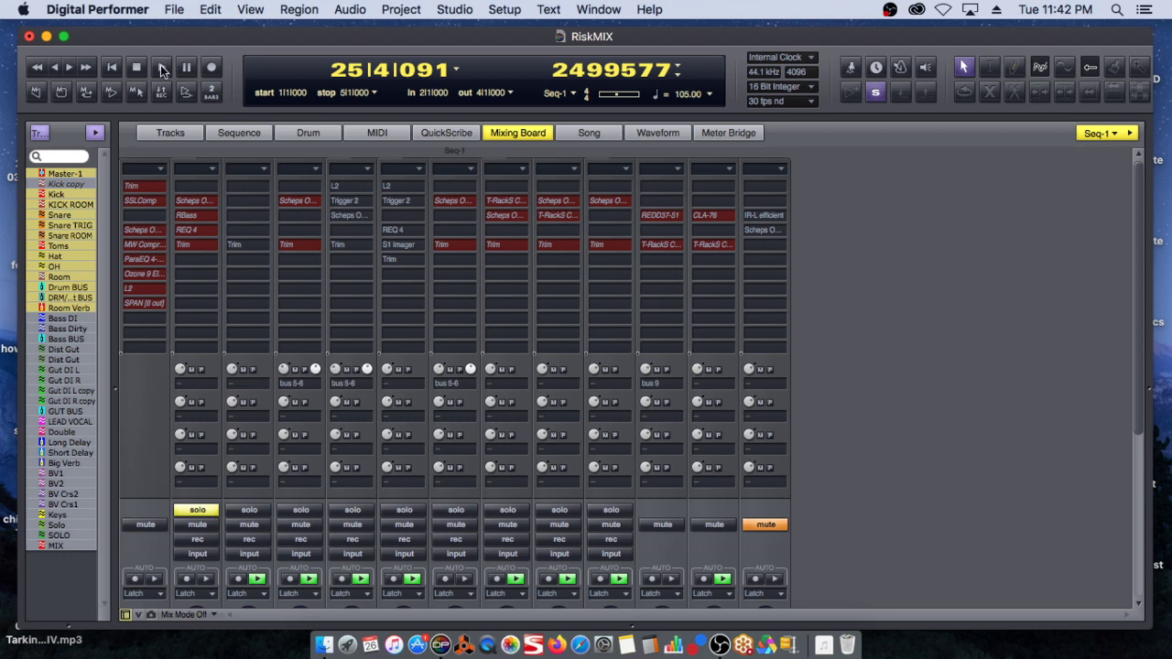
click(162, 70)
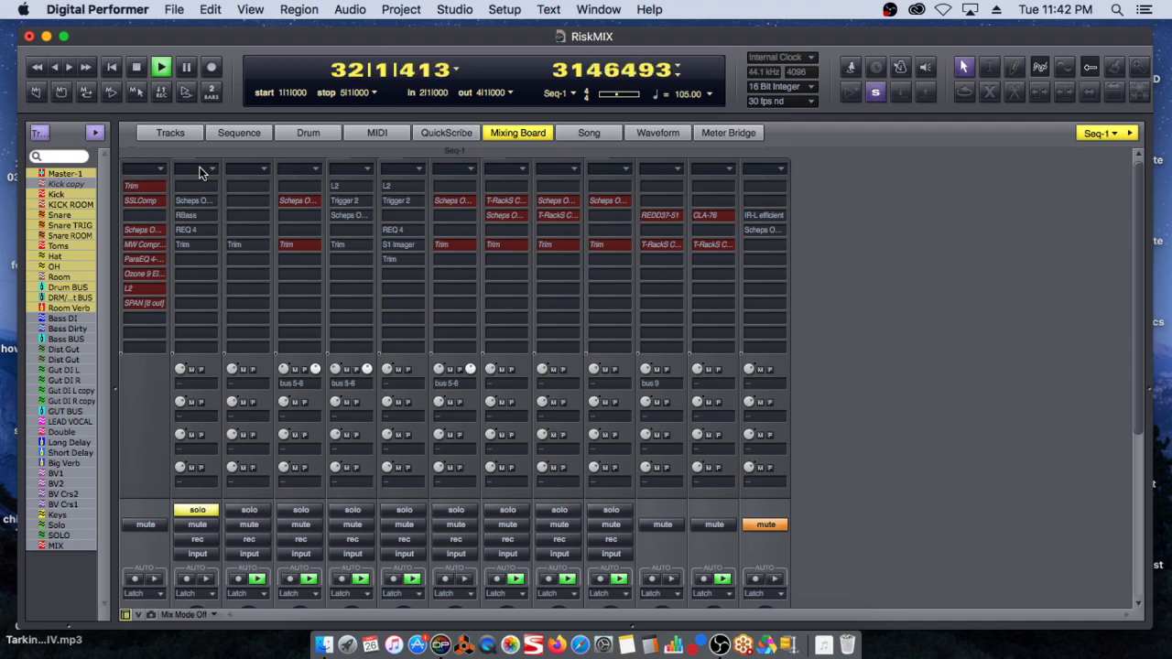
Step: Add KICK ROOM to the soloed Kick during playback to hear them together, and stop
scroll(877, 341, down, 2)
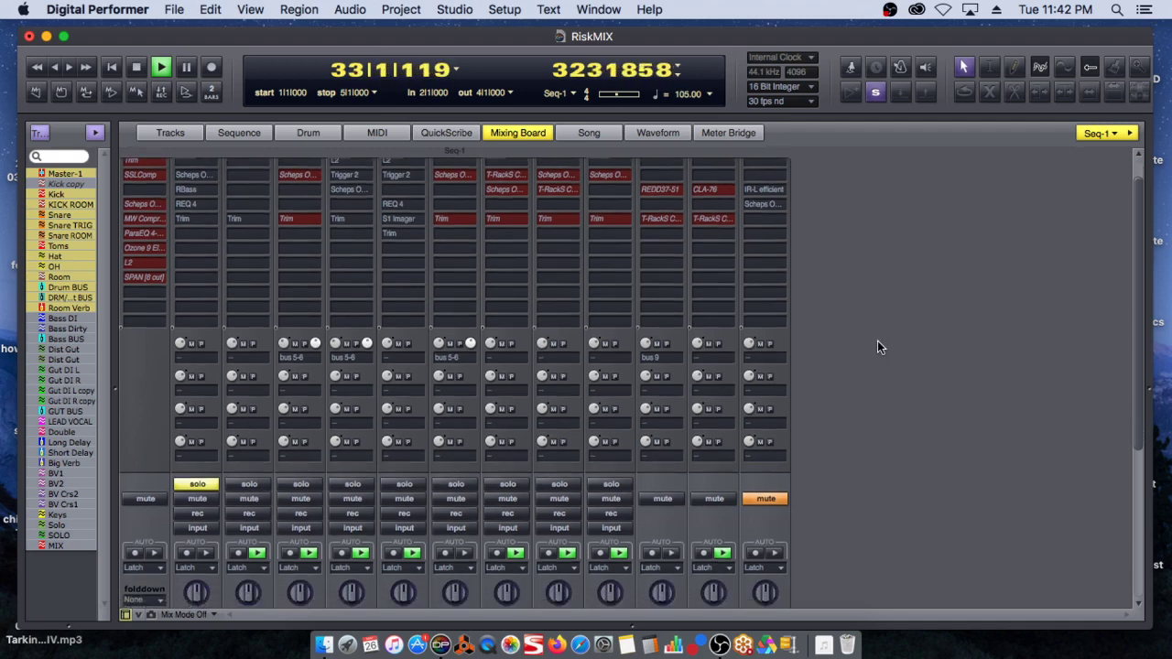
scroll(877, 344, down, 6)
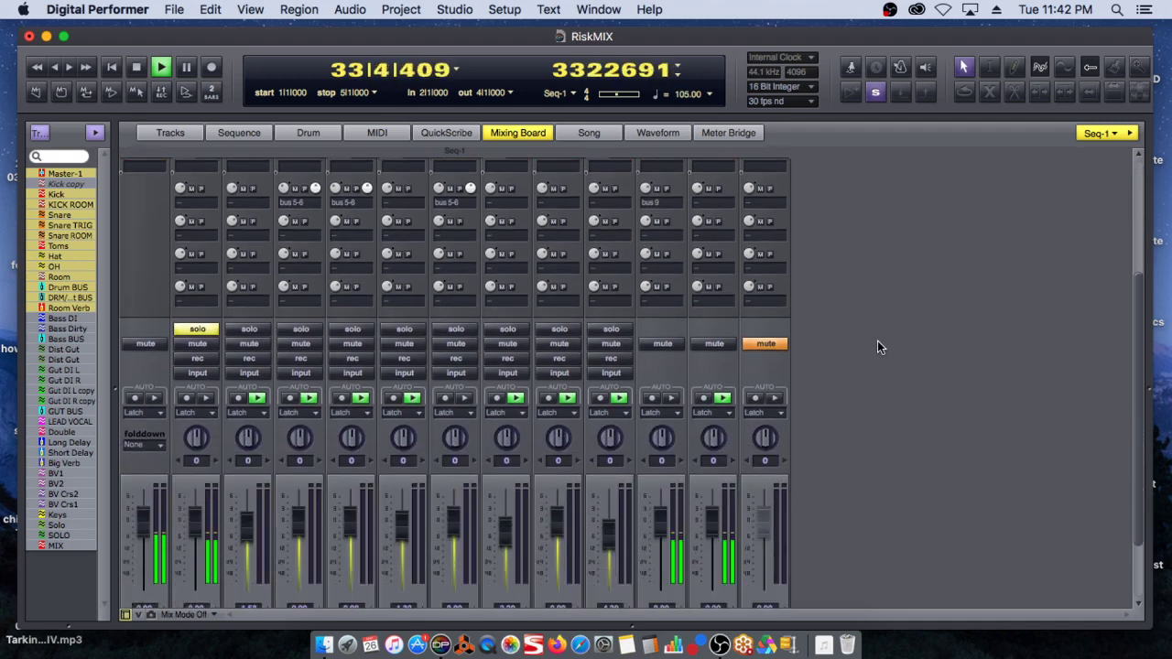
click(249, 330)
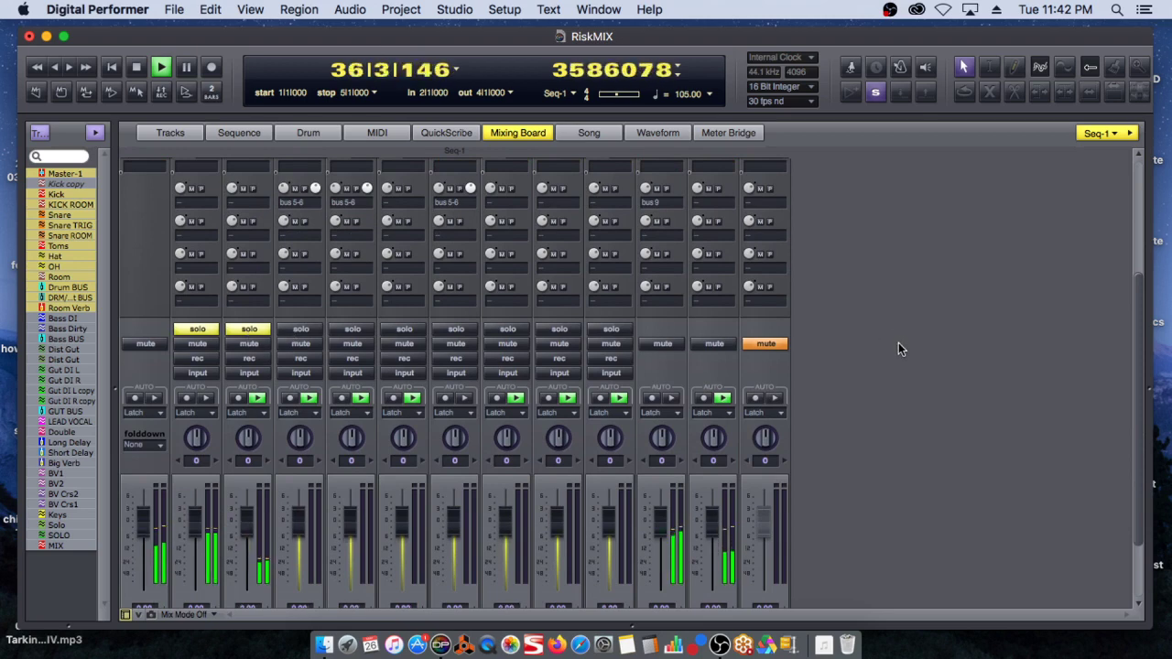
key(space)
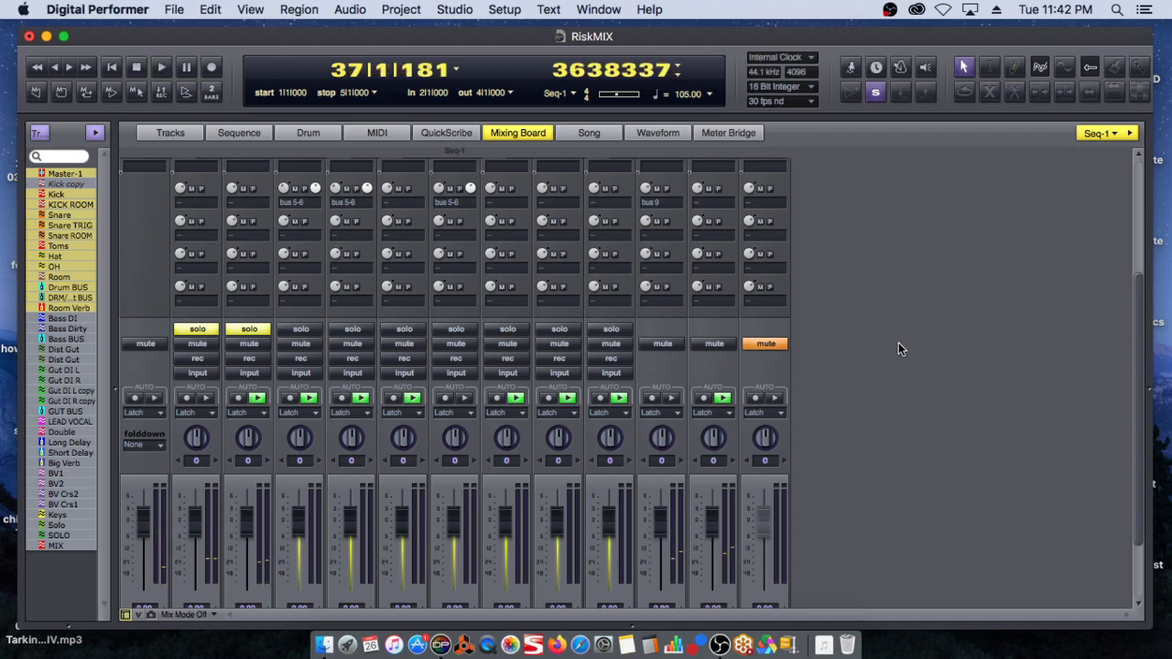
Step: Switch the solo from Kick and KICK ROOM to the Snare track
scroll(898, 343, down, 3)
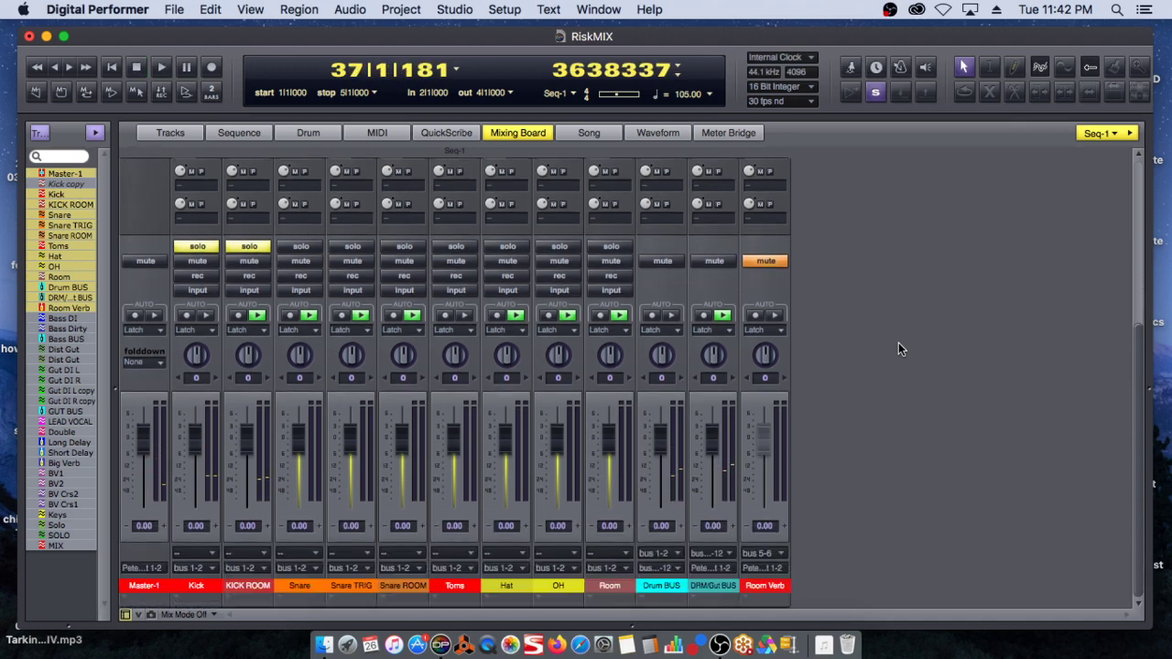
click(303, 248)
click(251, 249)
click(196, 248)
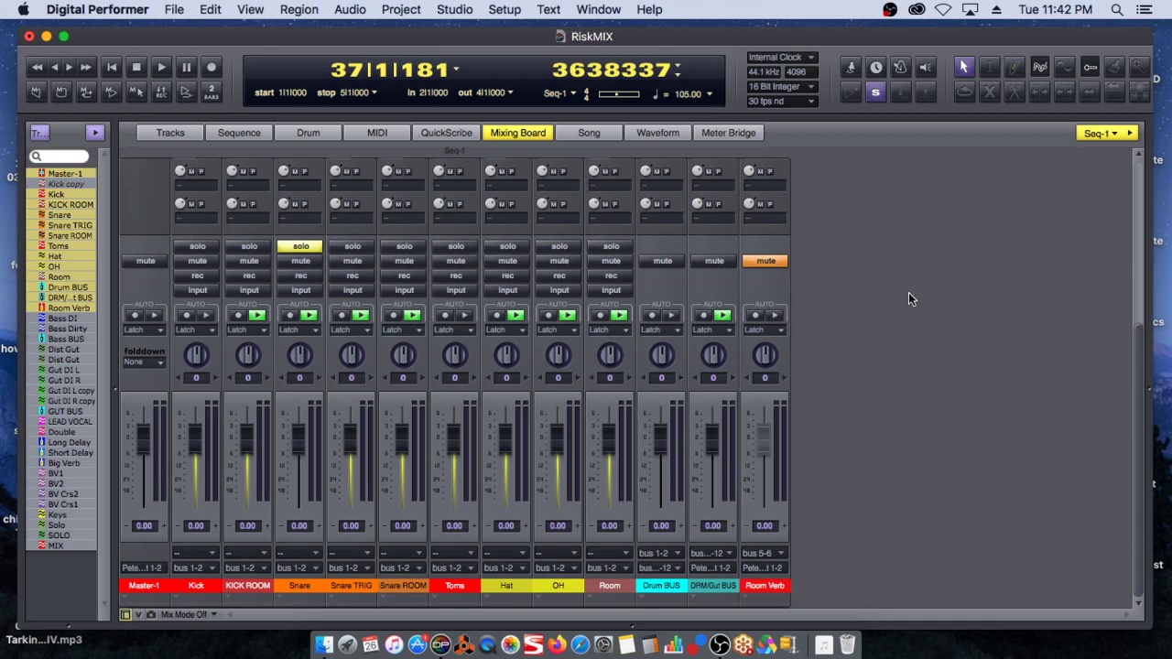
Step: Move the playback position back to 31|4|181, play the soloed Snare briefly, and stop
scroll(908, 292, up, 9)
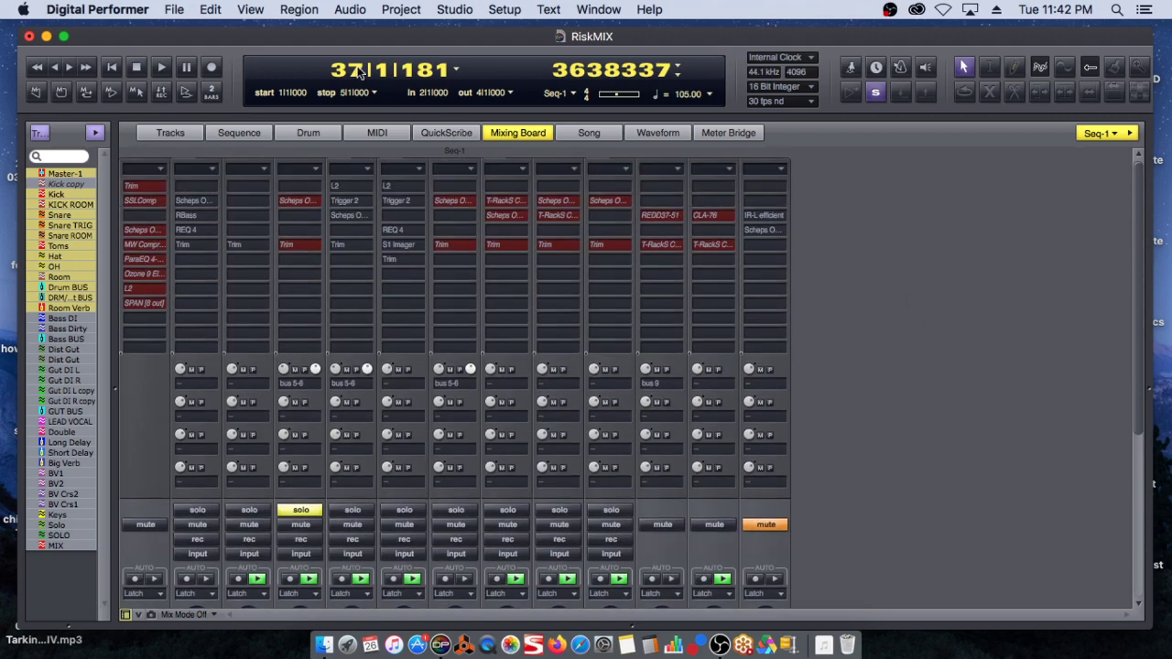
drag(383, 69, 384, 125)
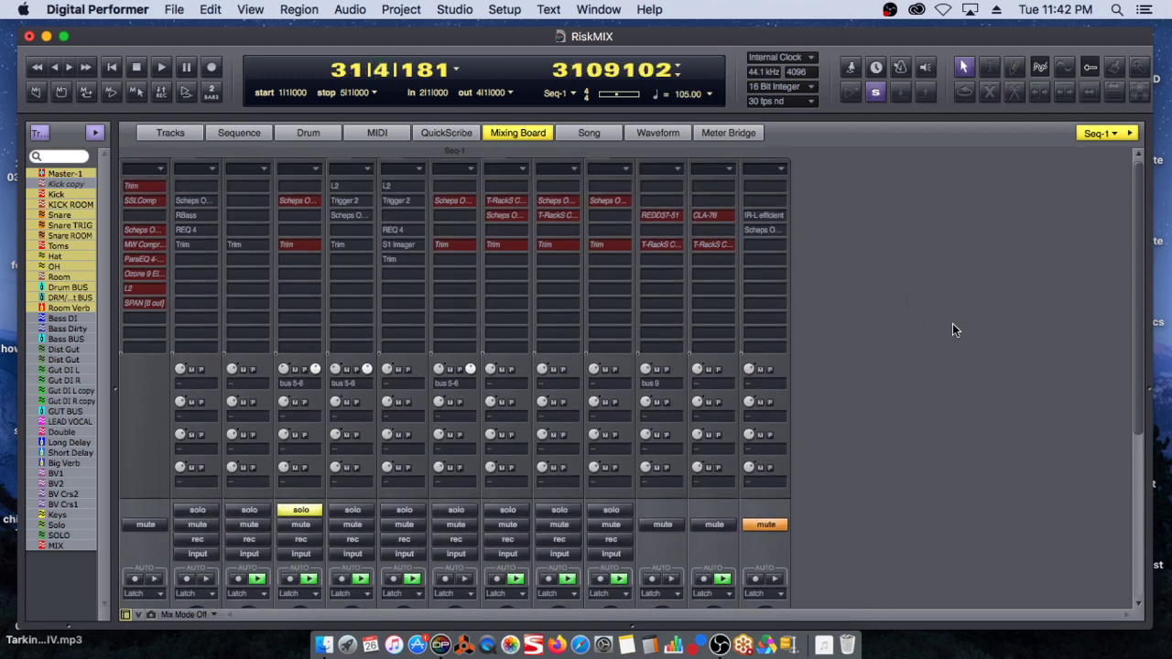
key(space)
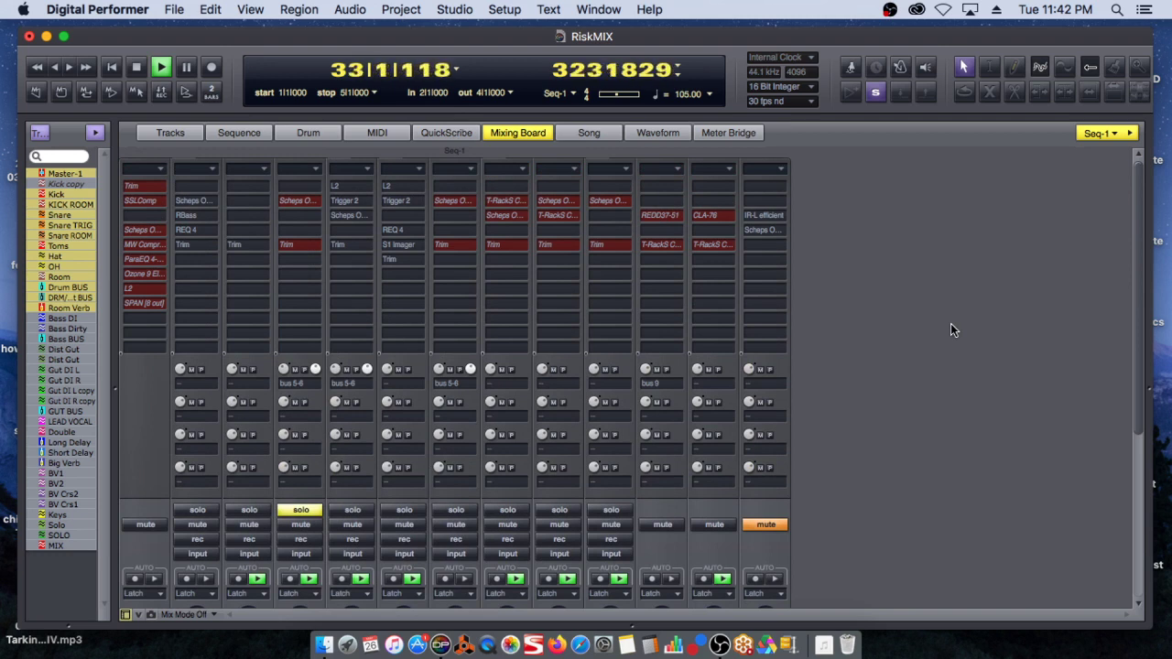
key(space)
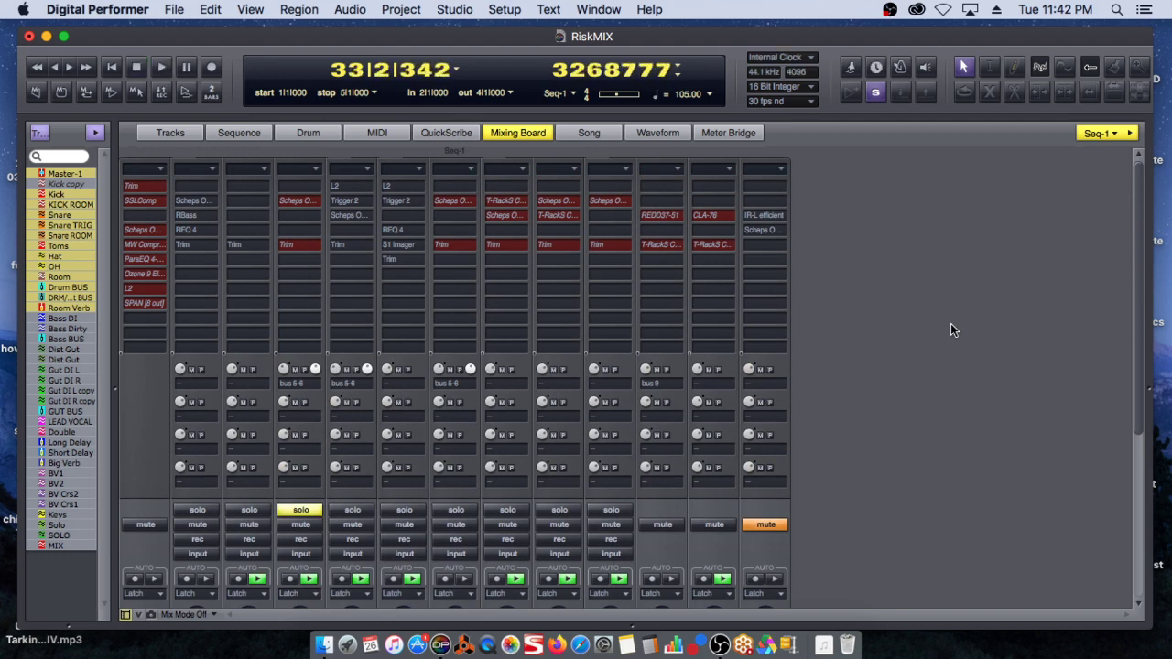
Step: Play the Snare on its own from 33|2|342 with its plug-ins still bypassed, and stop
scroll(950, 330, down, 2)
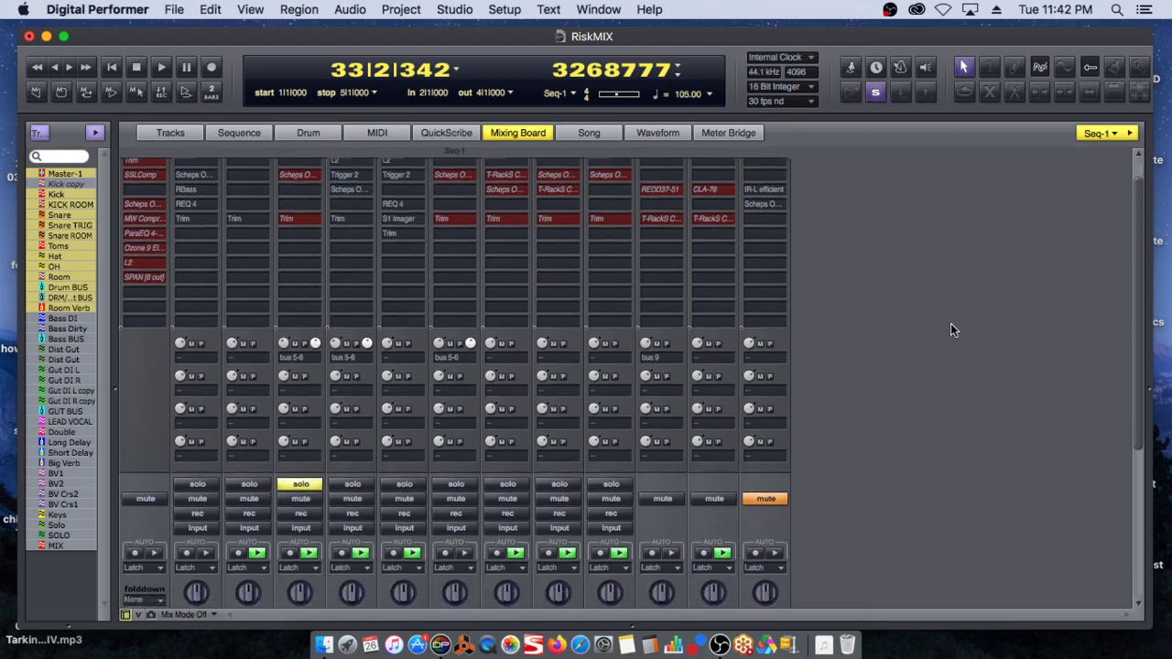
scroll(951, 330, down, 6)
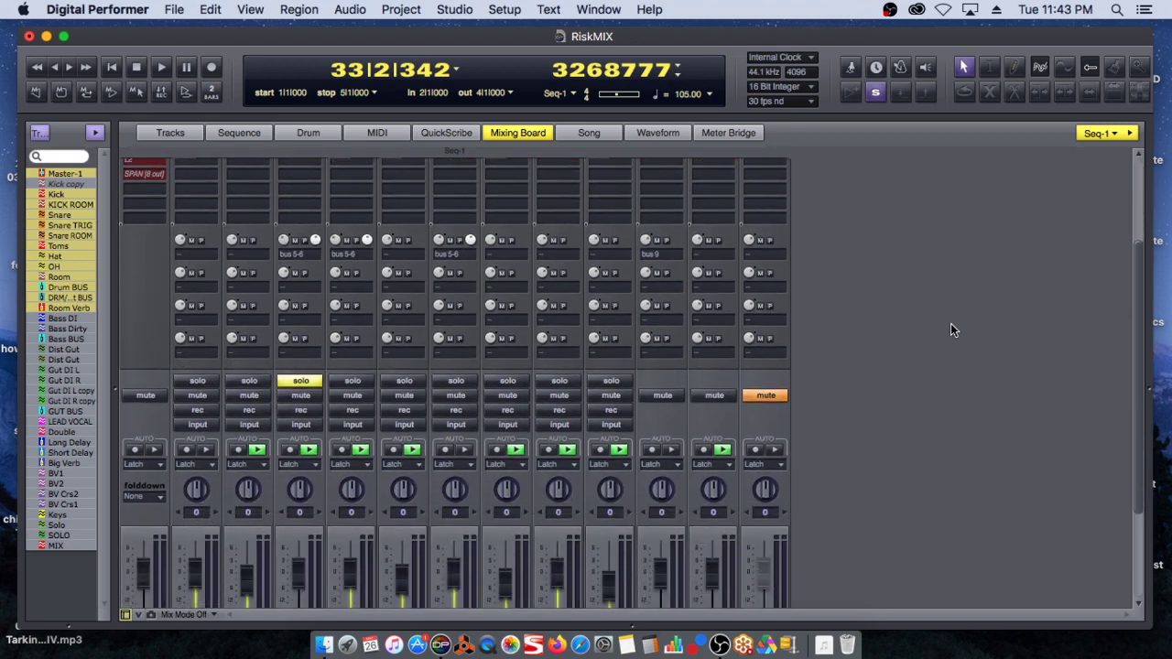
scroll(951, 331, up, 7)
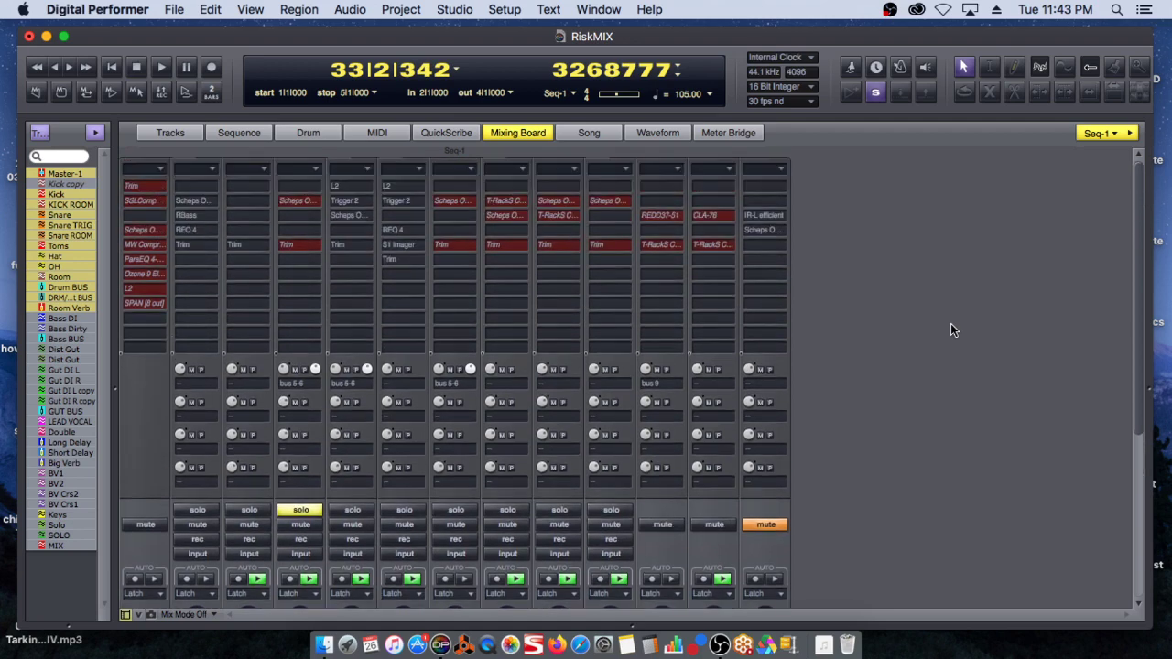
key(space)
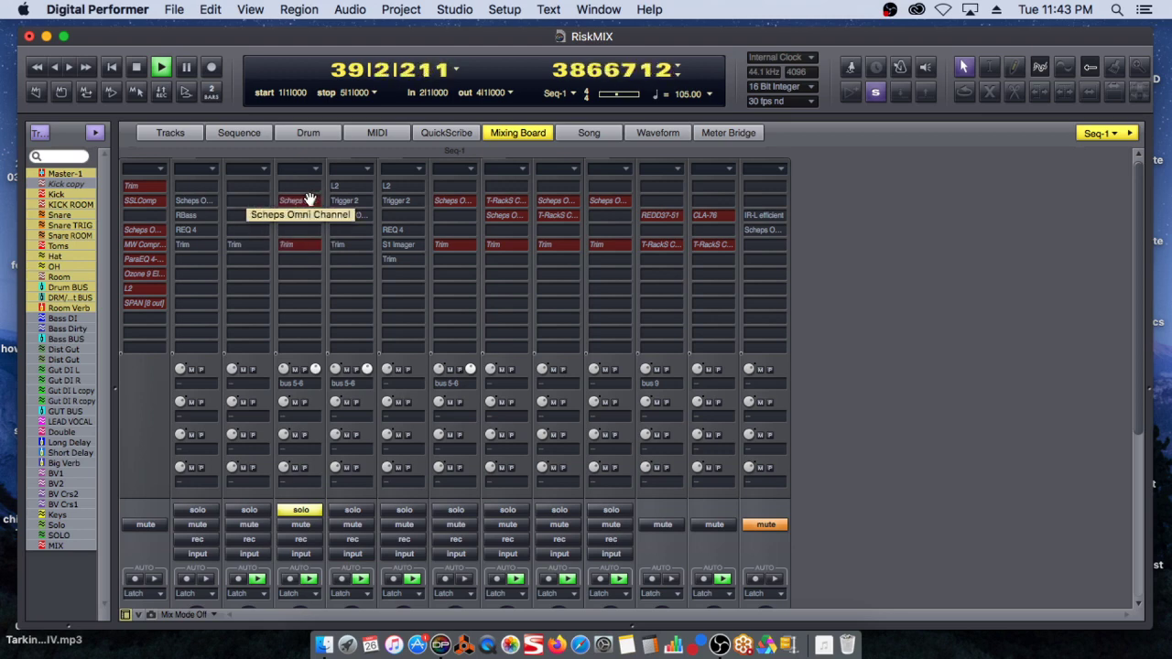
click(136, 68)
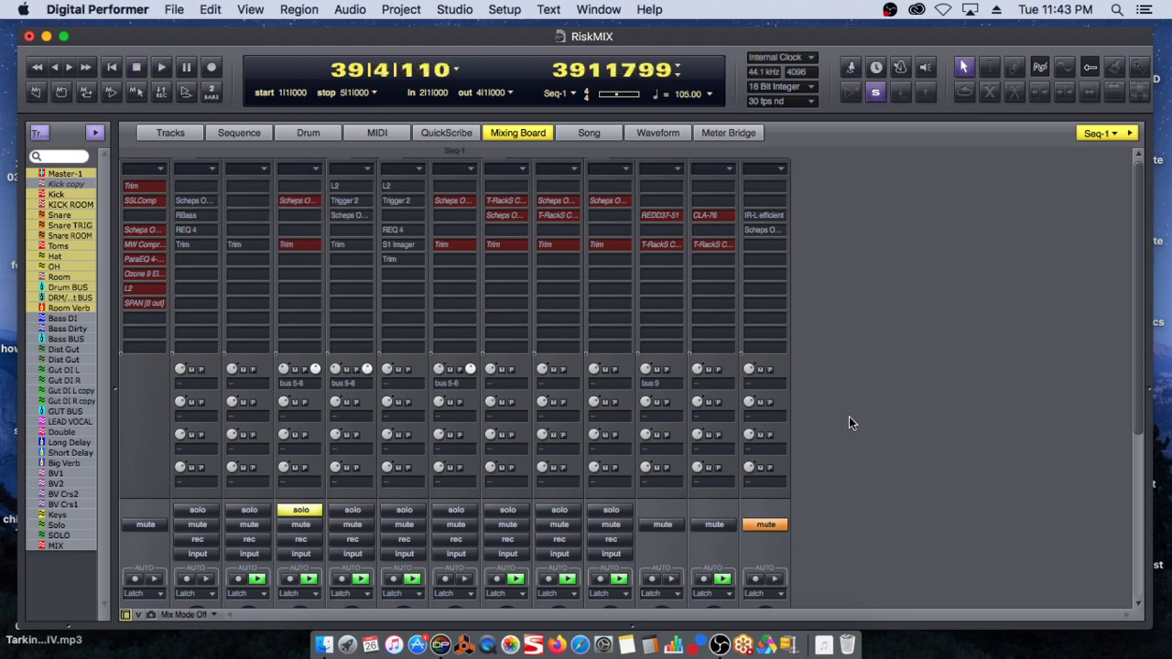
Step: Open the Snare's Scheps Omni Channel, turn its bypass off, and play the processed snare
scroll(850, 422, down, 6)
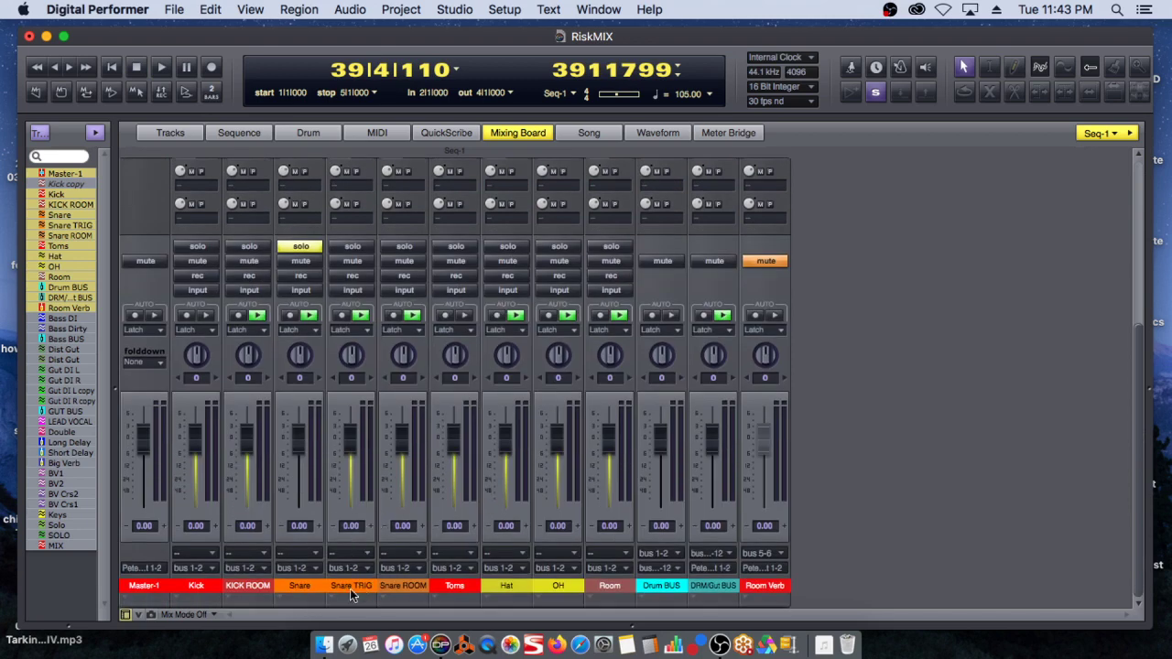
scroll(834, 485, up, 6)
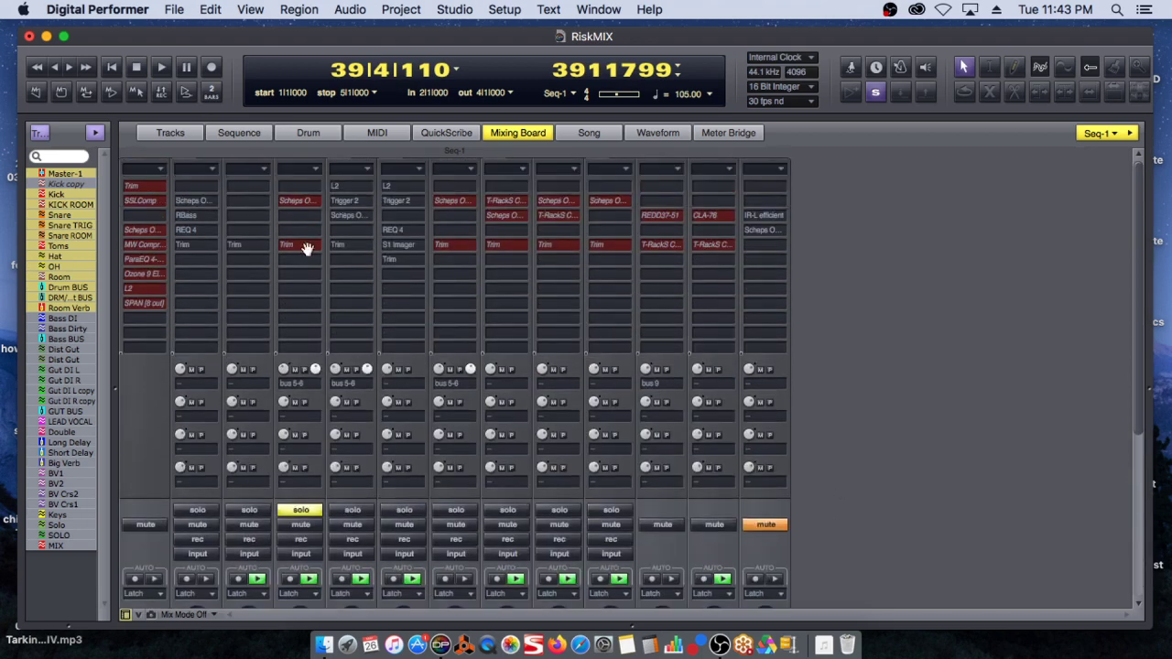
click(305, 200)
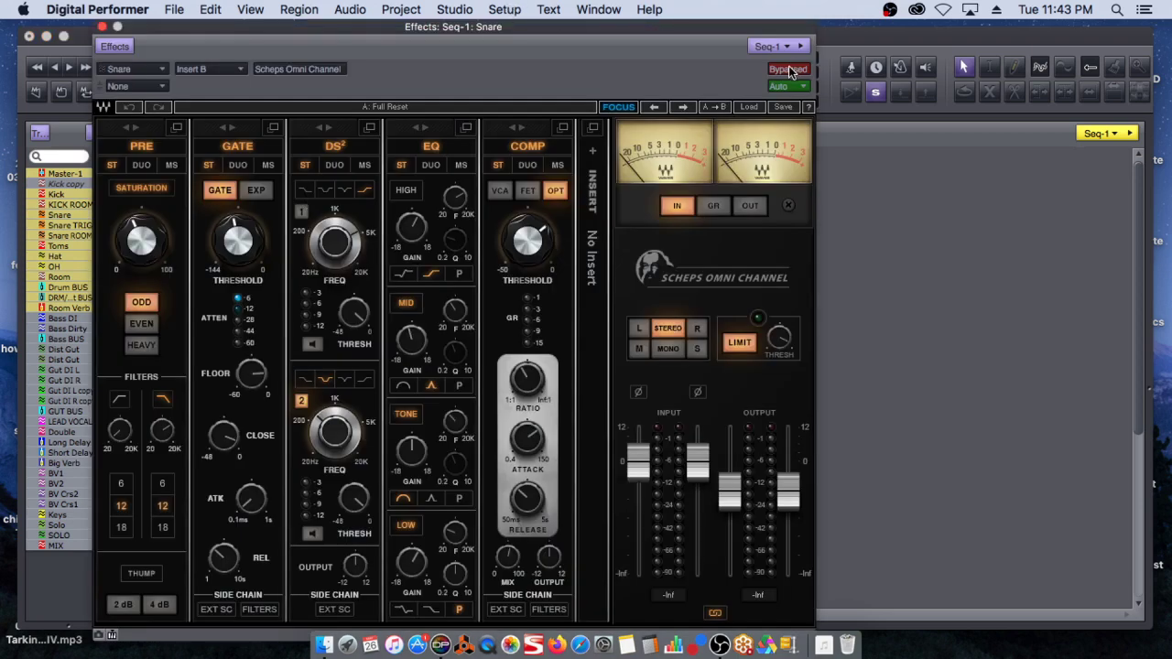
key(space)
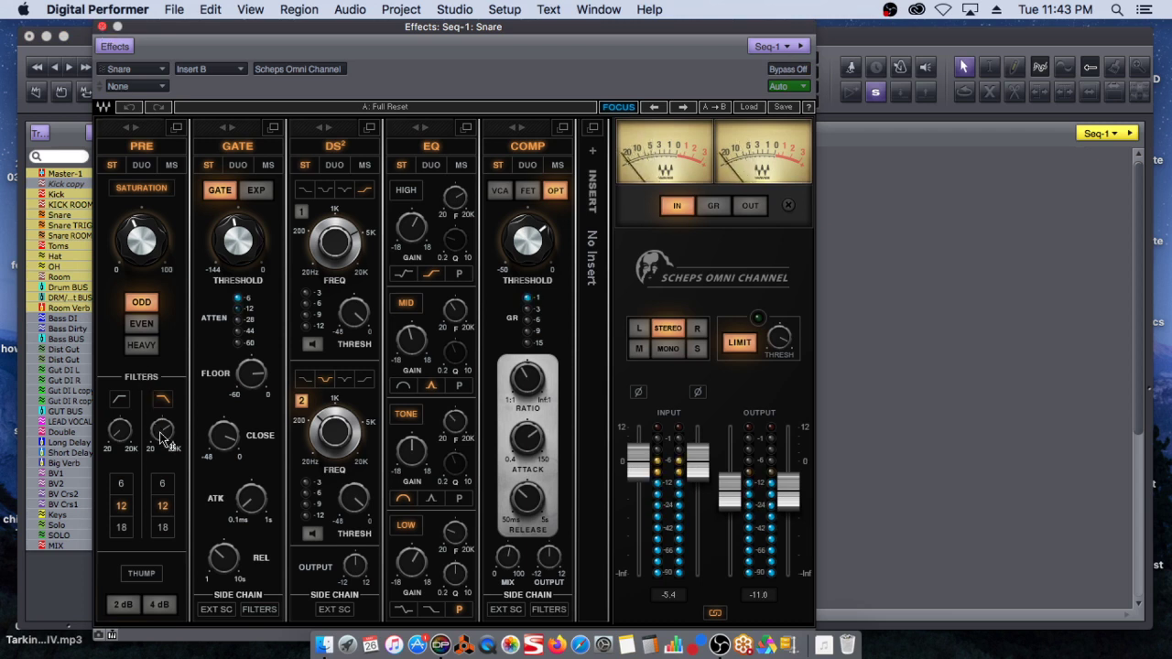
mouse_move(162, 437)
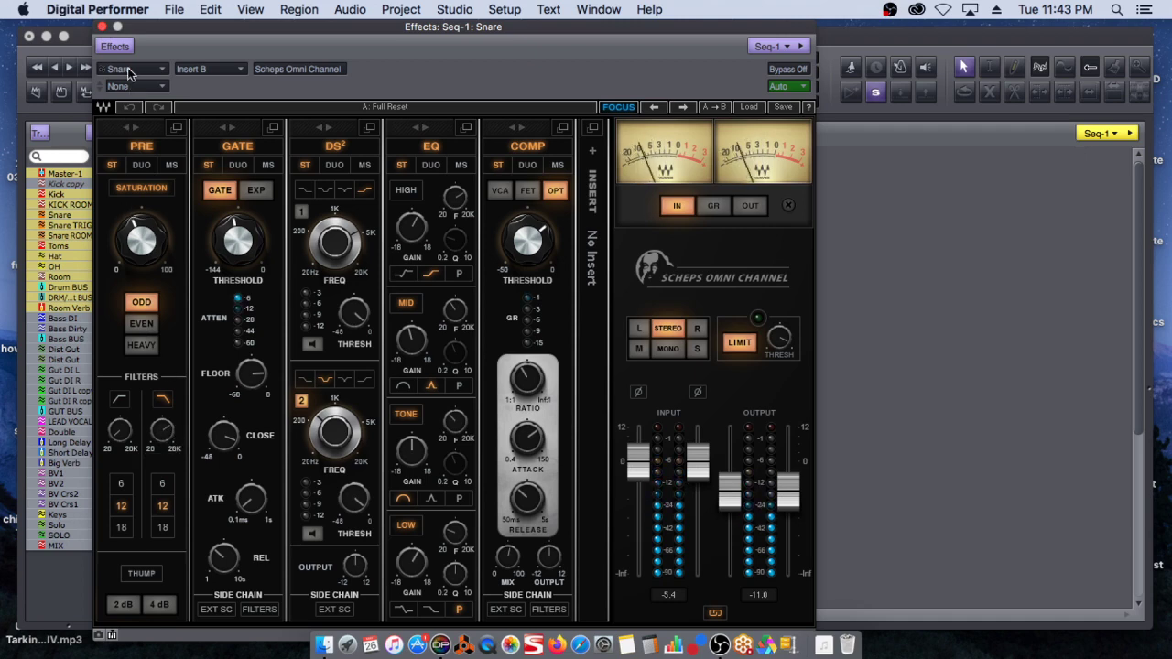
Step: Close the Snare's plug-in window and stop playback
click(101, 27)
scroll(858, 385, down, 5)
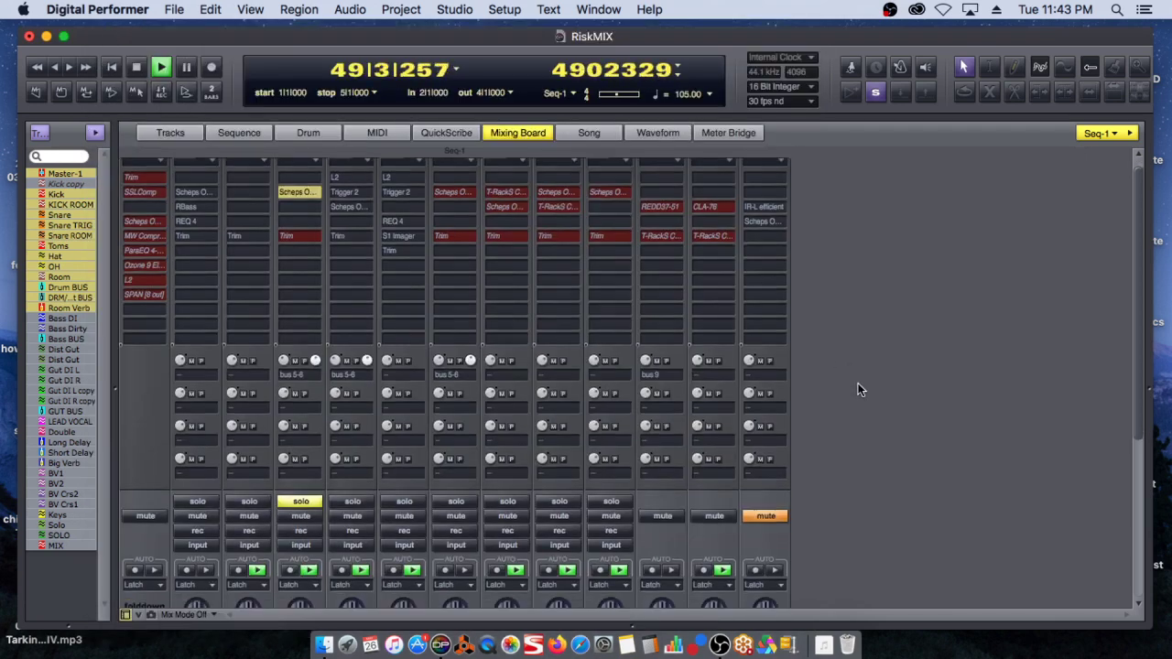
scroll(858, 383, down, 3)
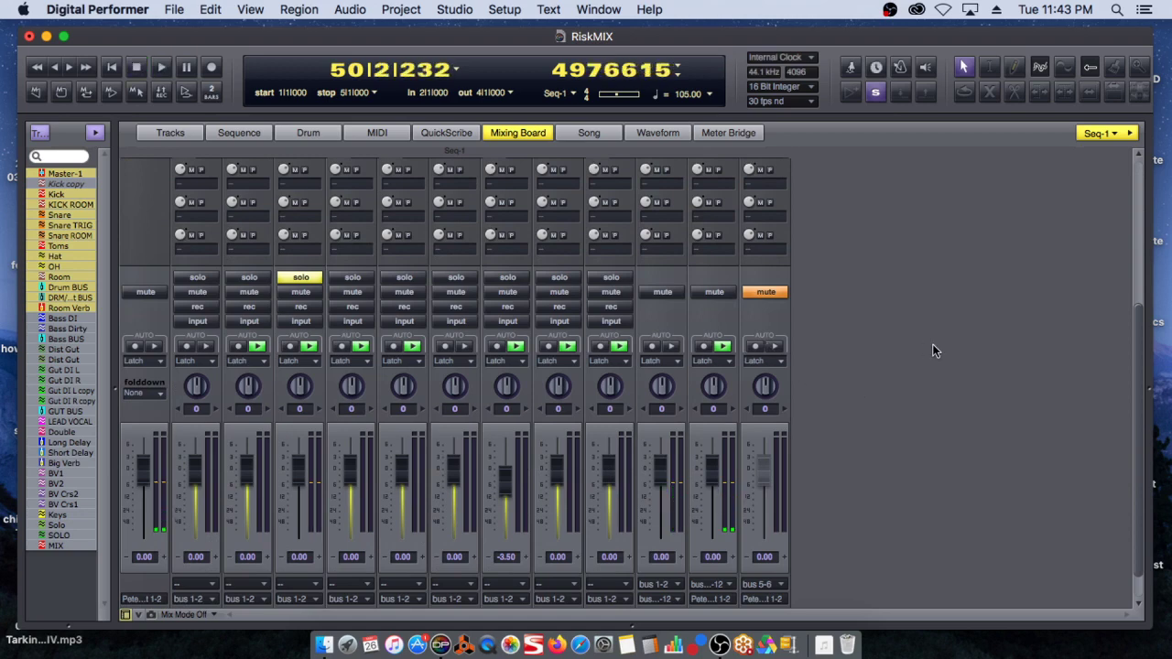
Step: Switch the solo from Snare to Snare TRIG and move the playback position back to 18|2|232
scroll(932, 351, up, 5)
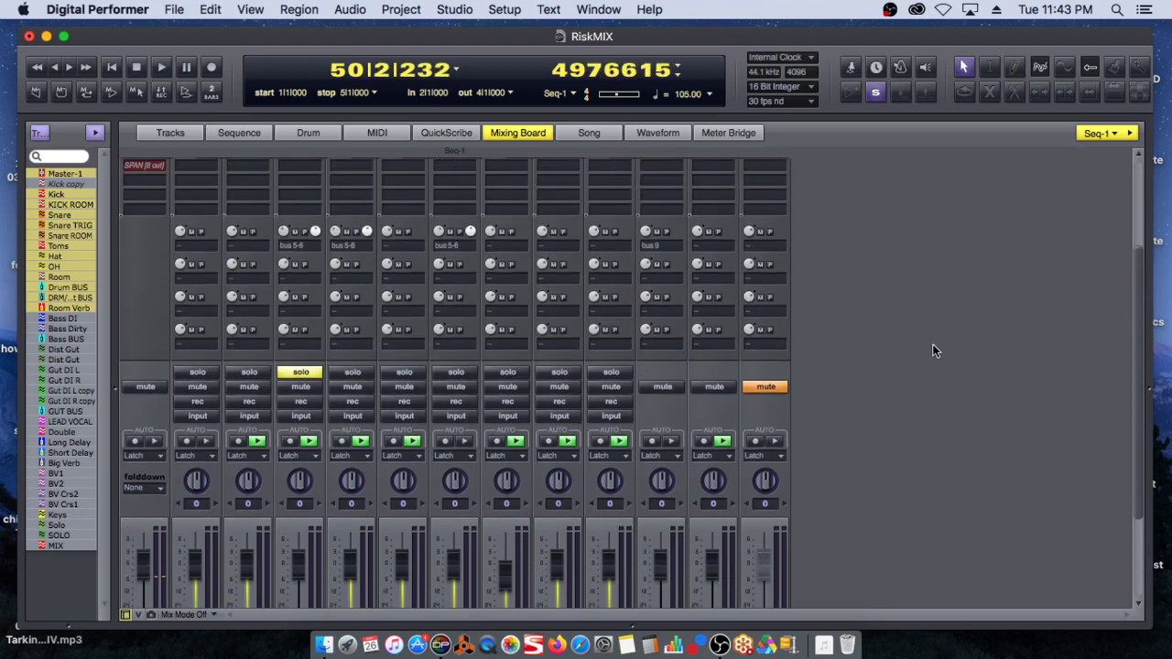
click(352, 509)
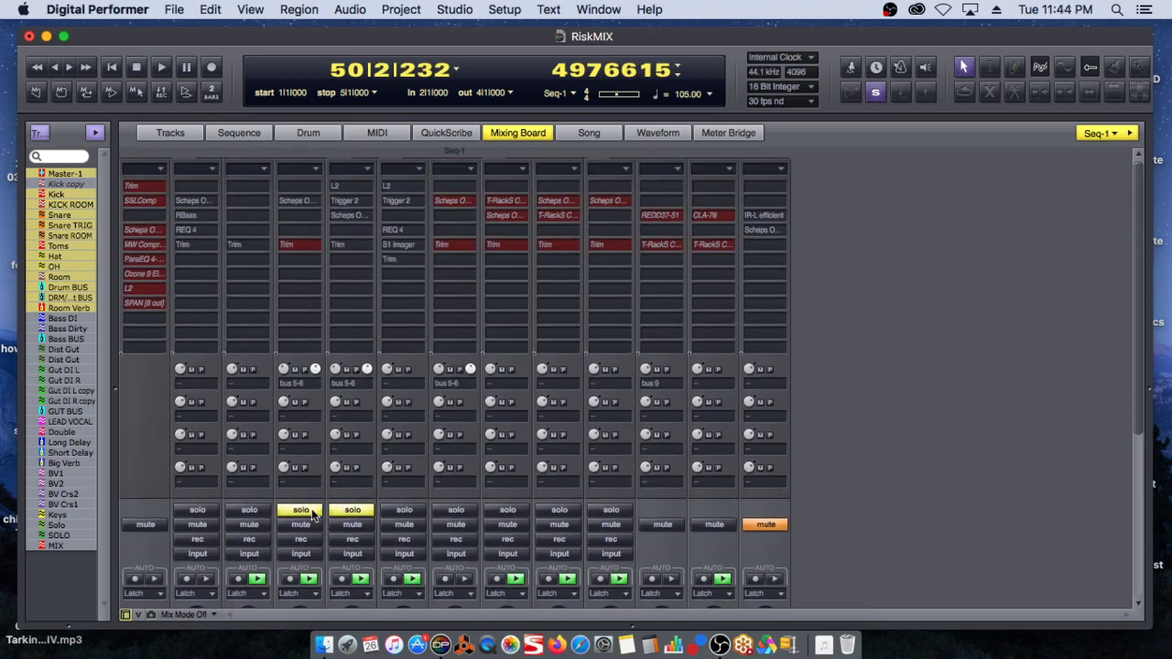
click(301, 509)
drag(379, 71, 380, 80)
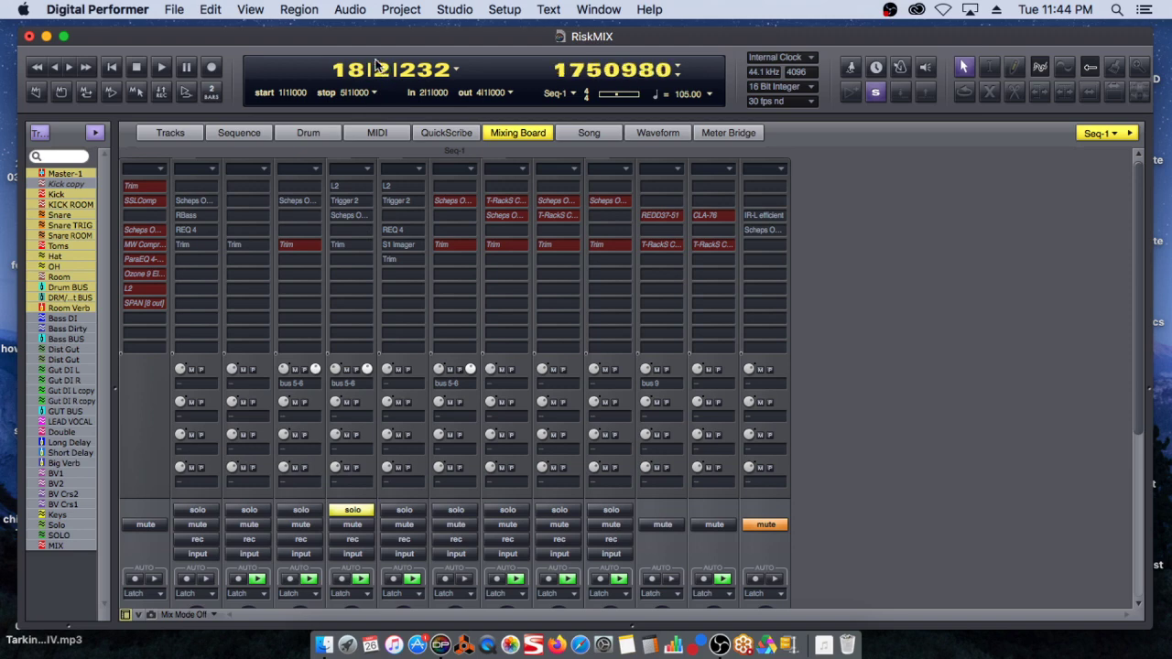
Step: Play the Snare TRIG track on its own and add the Snare to the solo to hear them blended
scroll(890, 410, down, 5)
scroll(890, 409, up, 5)
key(space)
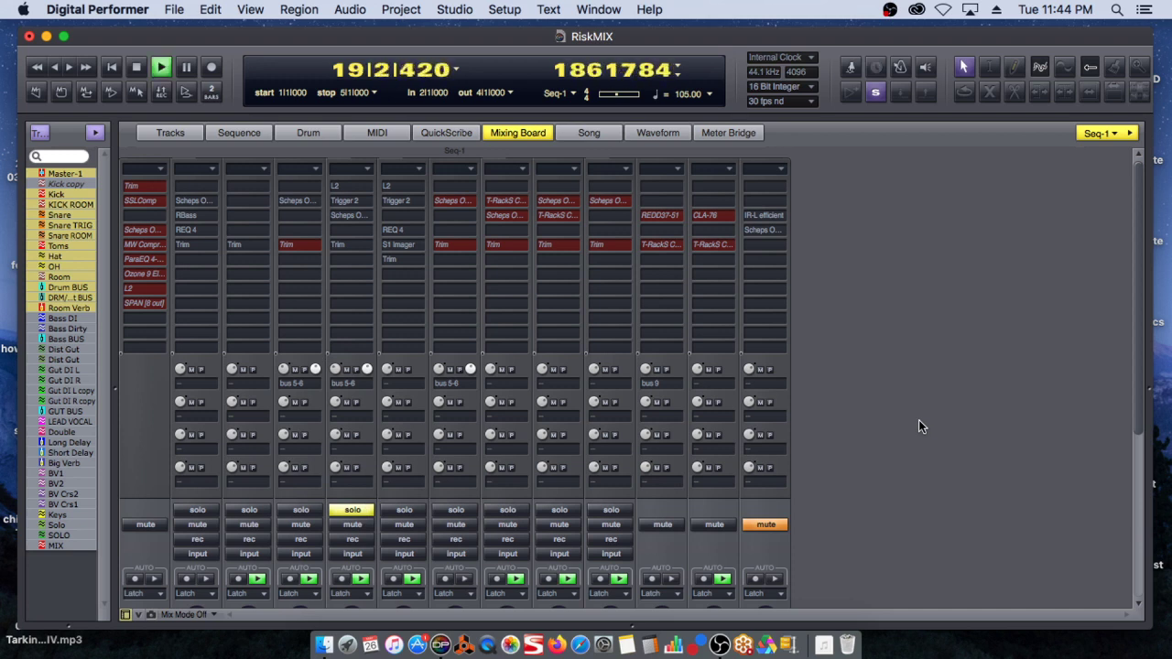
scroll(919, 421, down, 5)
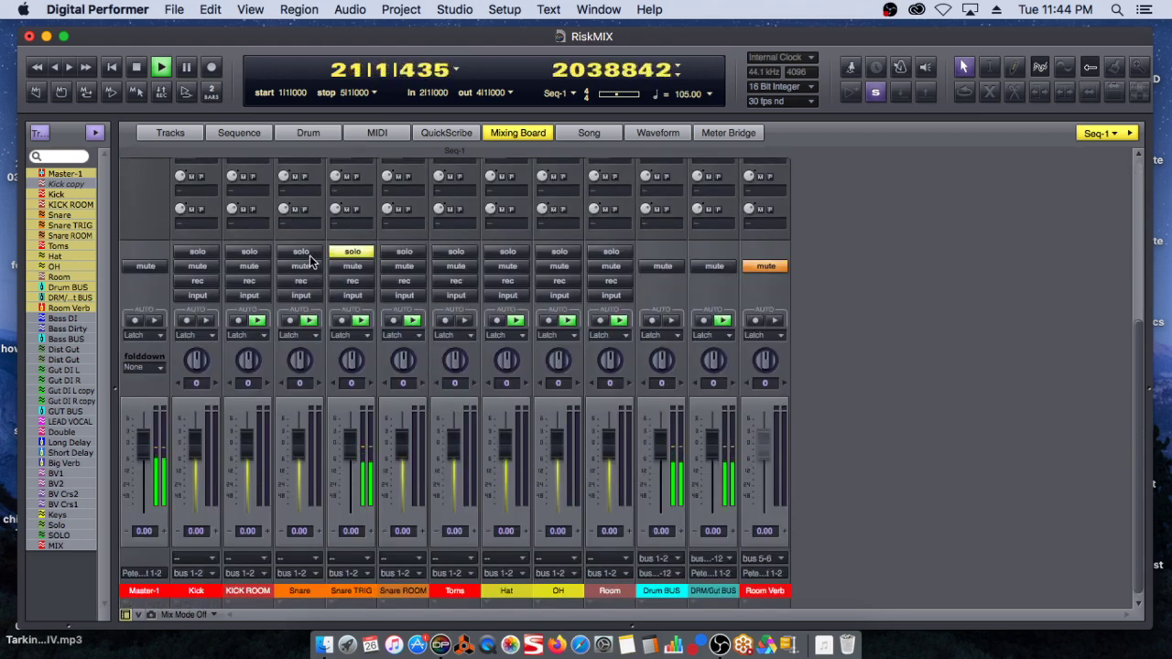
click(301, 252)
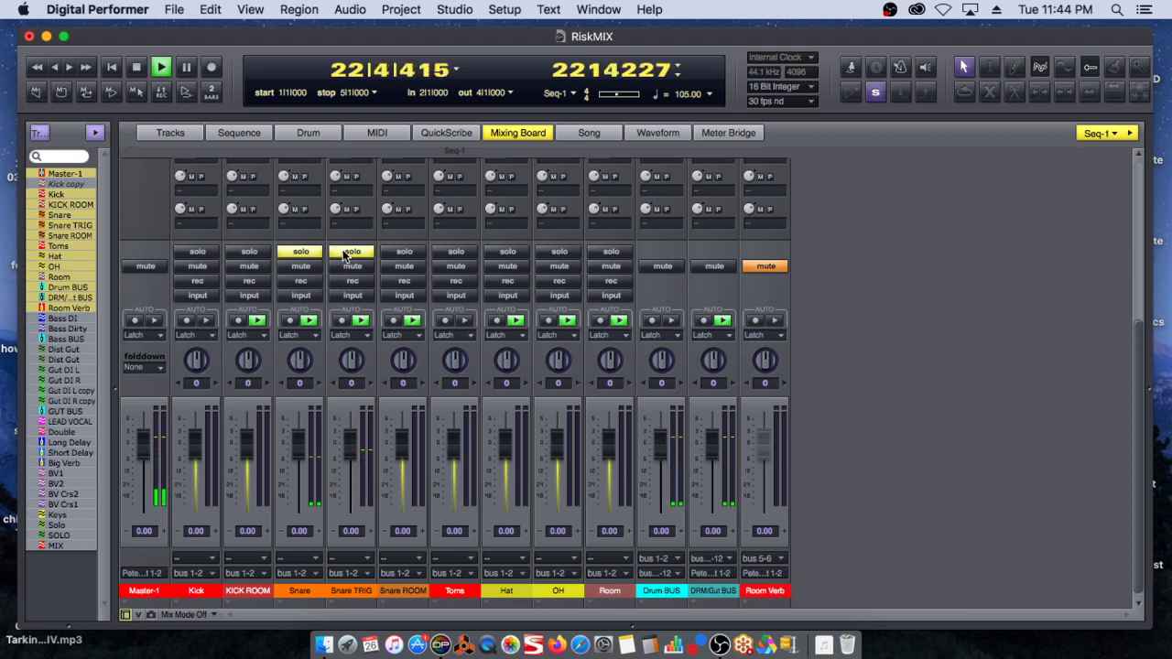
Step: Toggle the Snare TRIG and Snare solos off and back on during playback to compare each track with their blend
click(346, 254)
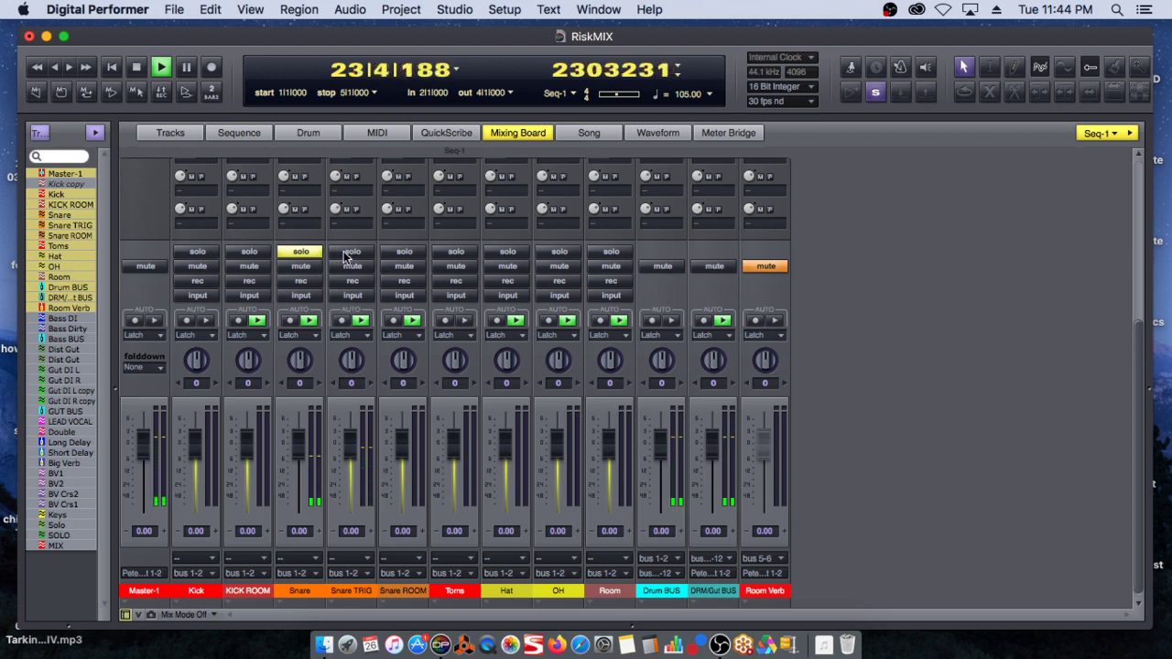
click(346, 254)
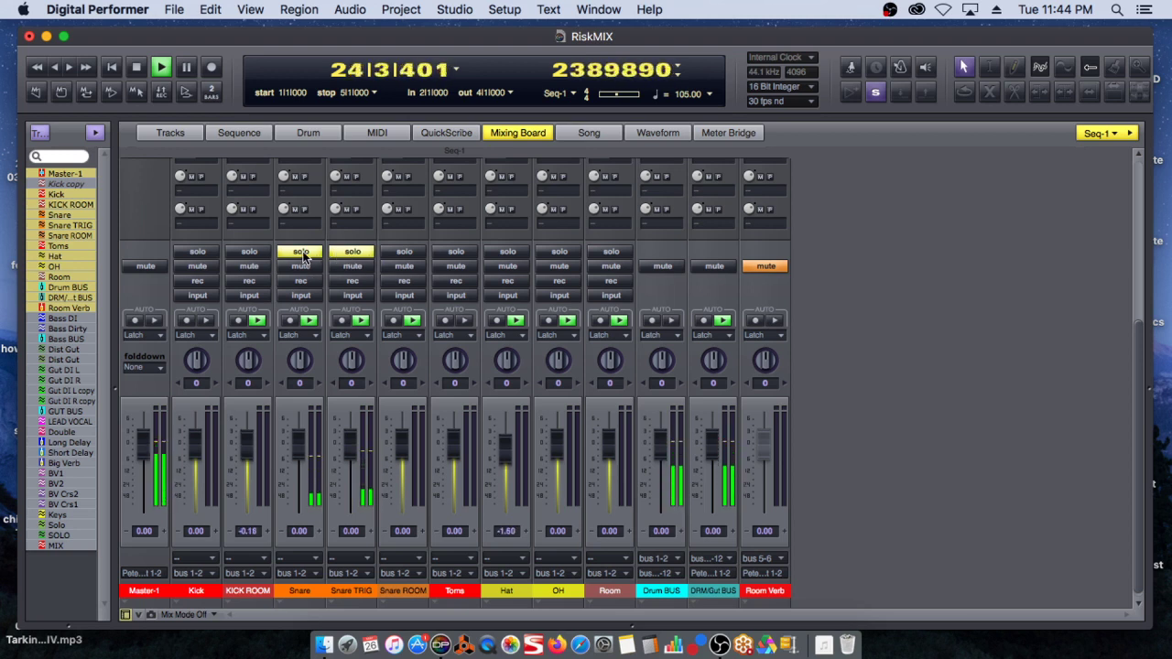
click(302, 253)
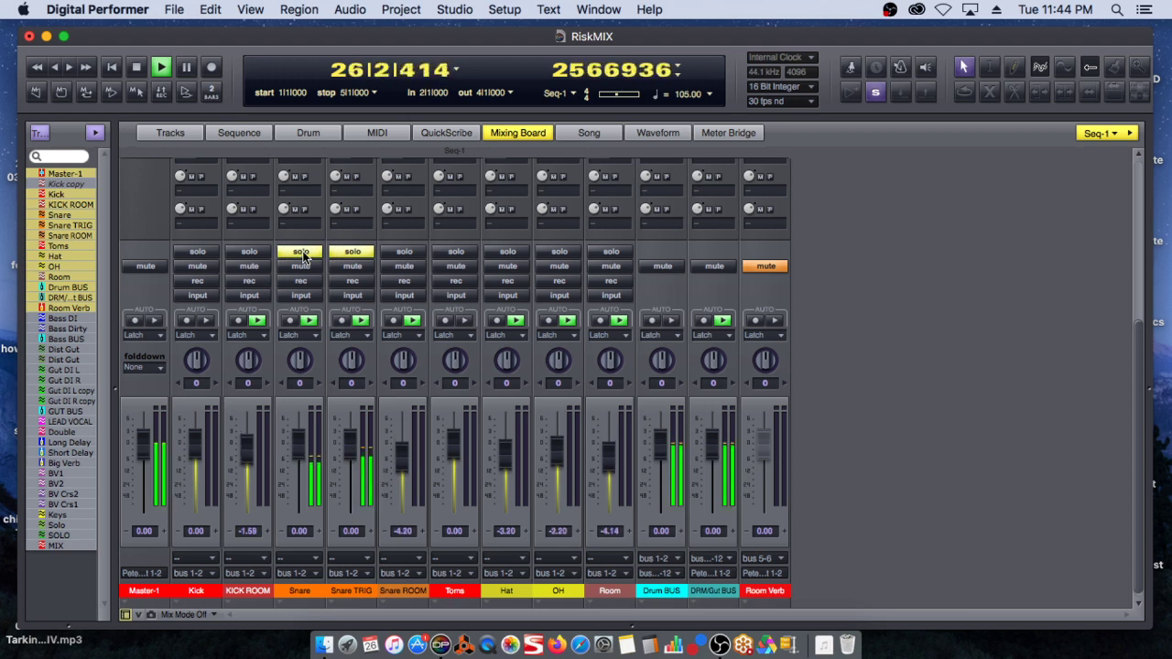
click(302, 251)
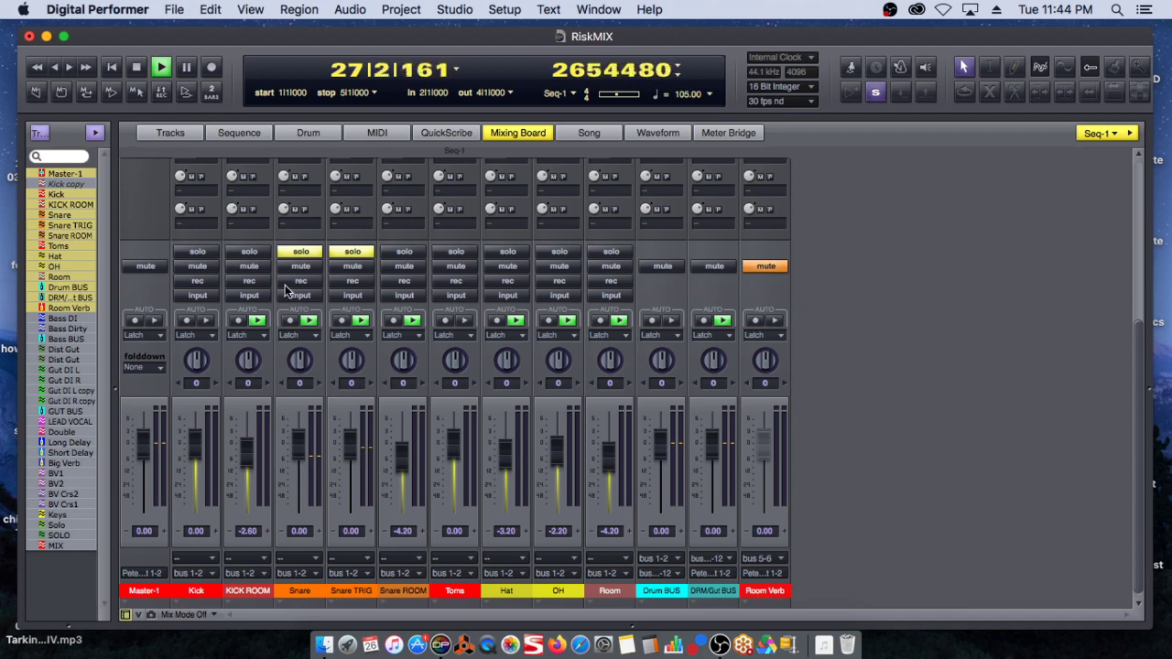
Step: Clear the solos on Snare and Snare TRIG and solo Snare ROOM instead
scroll(903, 316, up, 10)
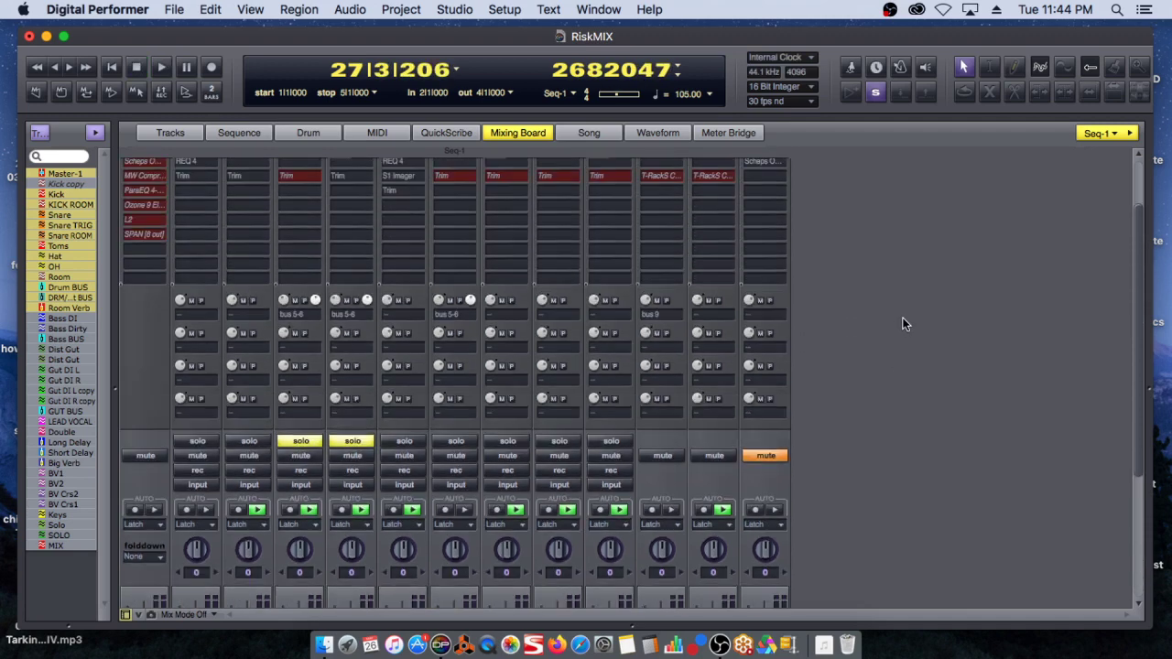
click(302, 510)
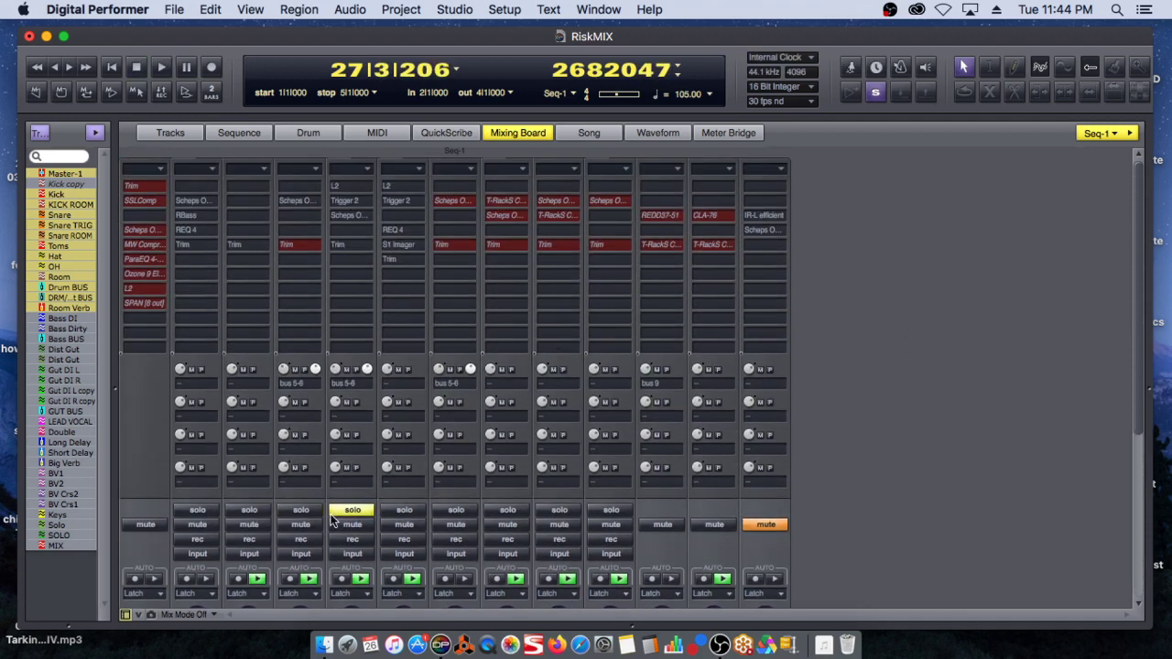
click(352, 511)
scroll(934, 485, down, 2)
scroll(934, 478, down, 10)
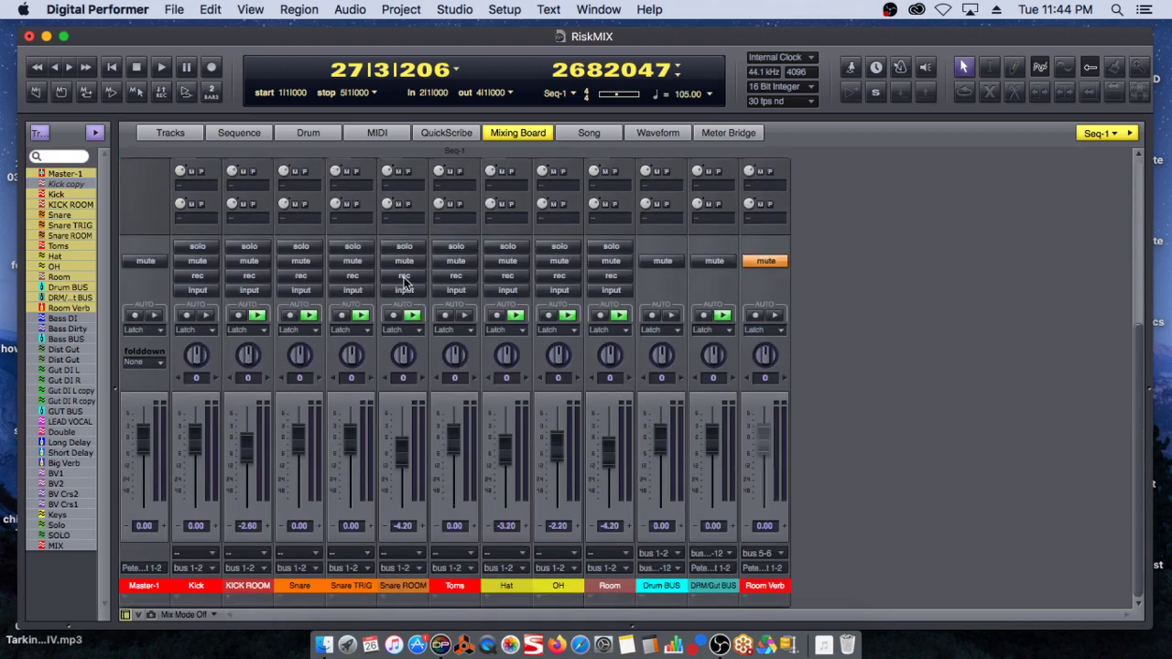
click(403, 245)
Step: Move the playback position back to 24|1|206 and play the Snare ROOM track on its own
drag(383, 73, 408, 106)
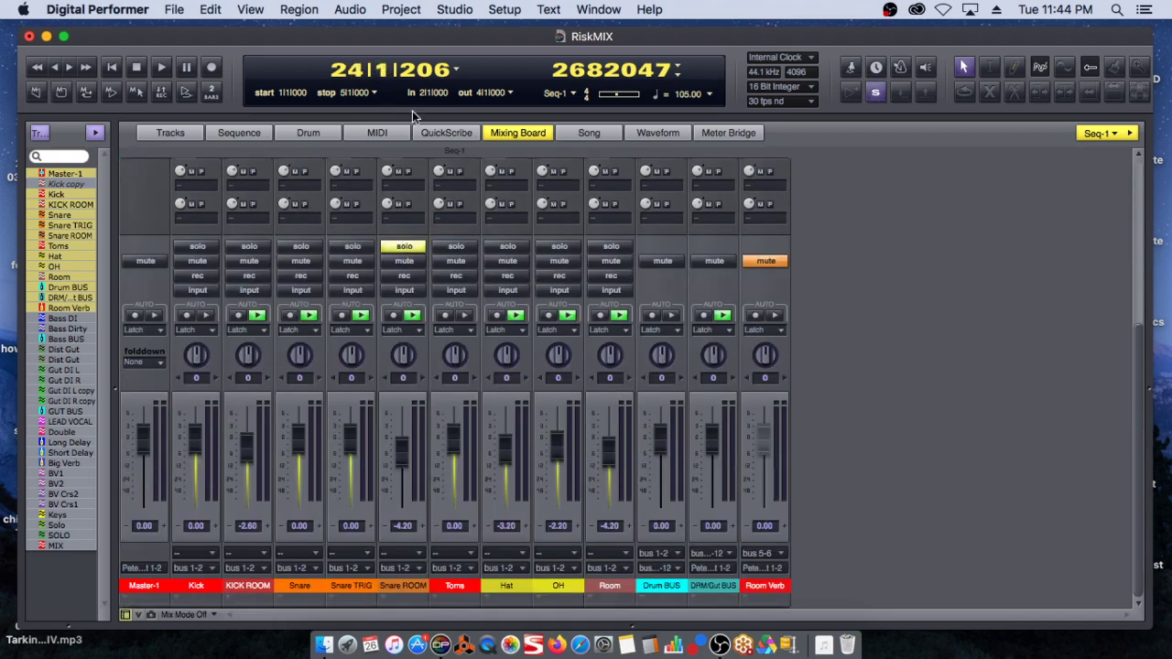
key(space)
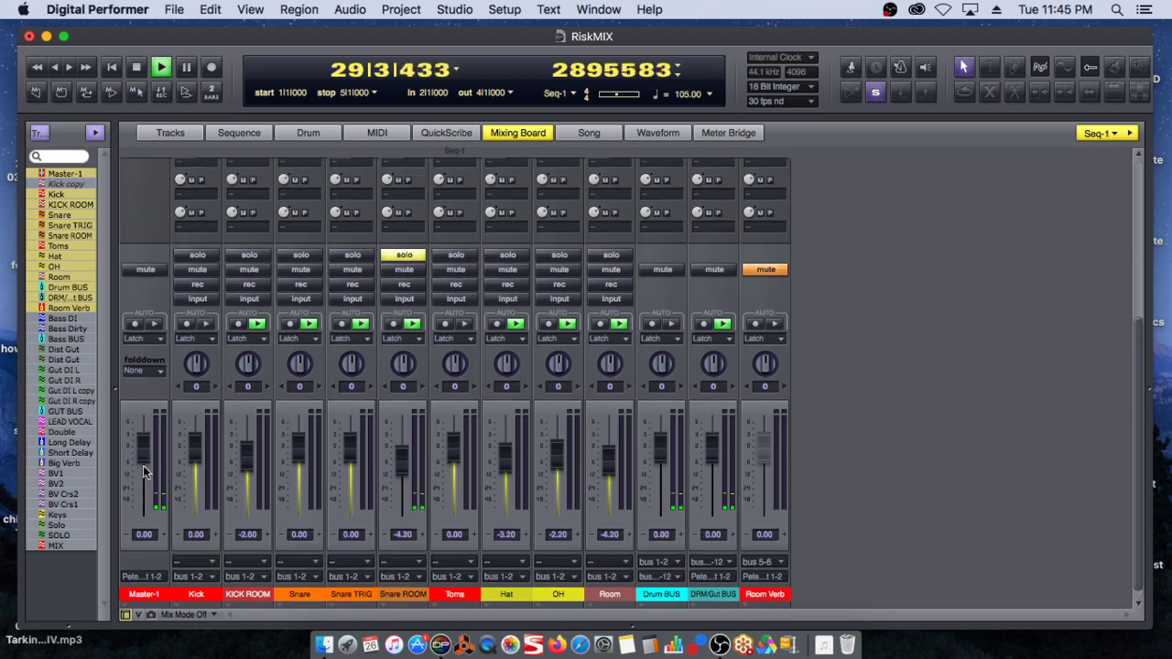
drag(404, 449, 408, 423)
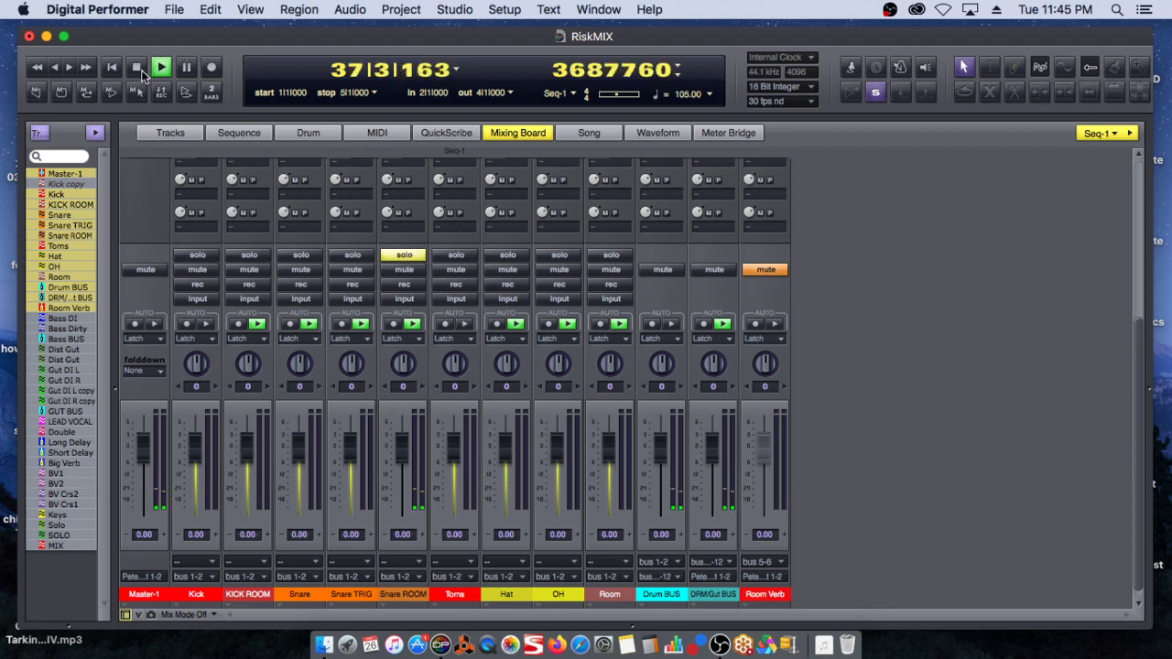
Step: Clear the Snare ROOM solo, solo all nine drum tracks from Kick through Room, and stop playback
click(409, 257)
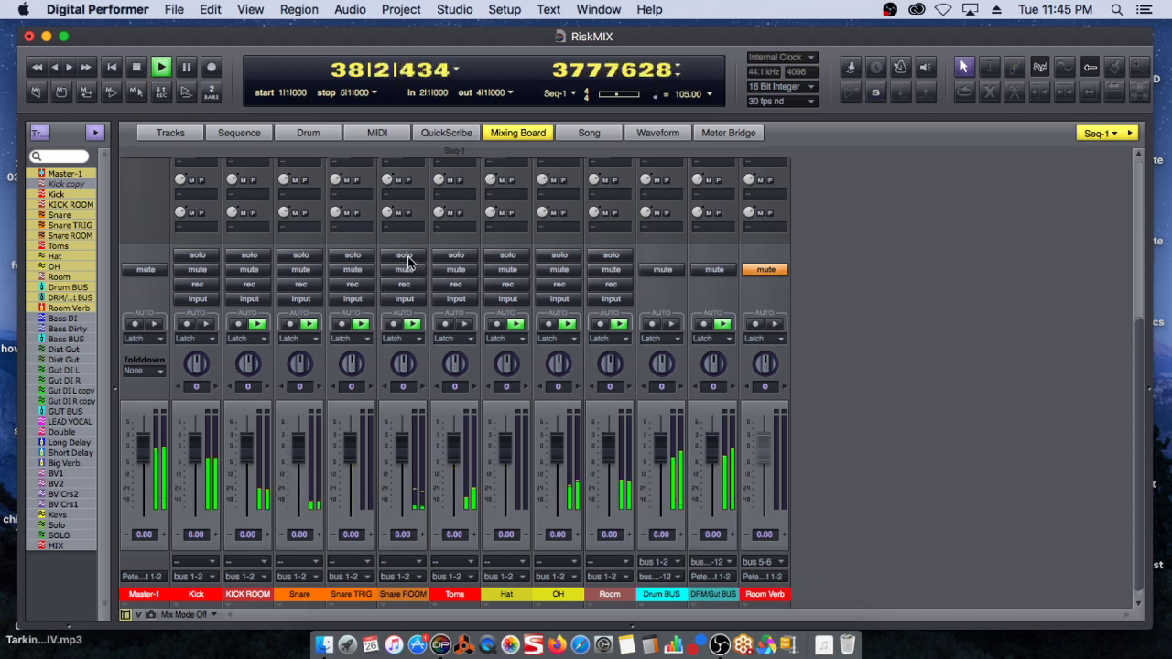
drag(198, 255, 610, 255)
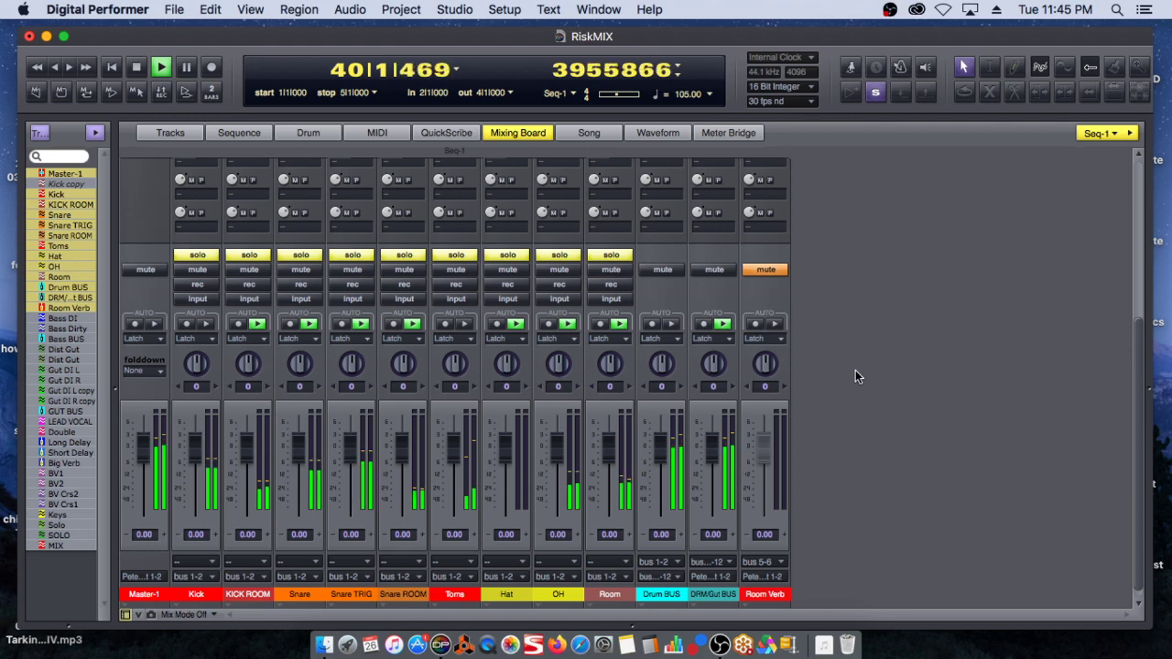
key(space)
Step: Turn off the bypass on the bypassed plug-ins of the Snare, Toms, Hat, OH, Room, Drum BUS and DRM/Gut BUS channels
scroll(856, 376, up, 5)
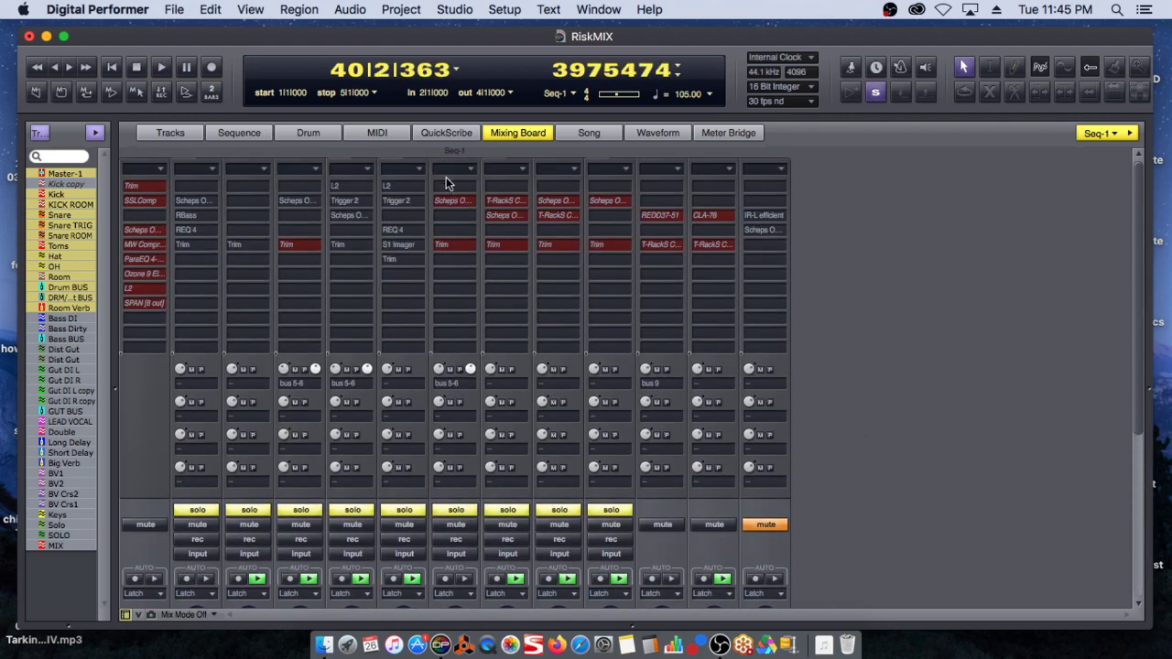
drag(447, 174, 702, 174)
click(307, 245)
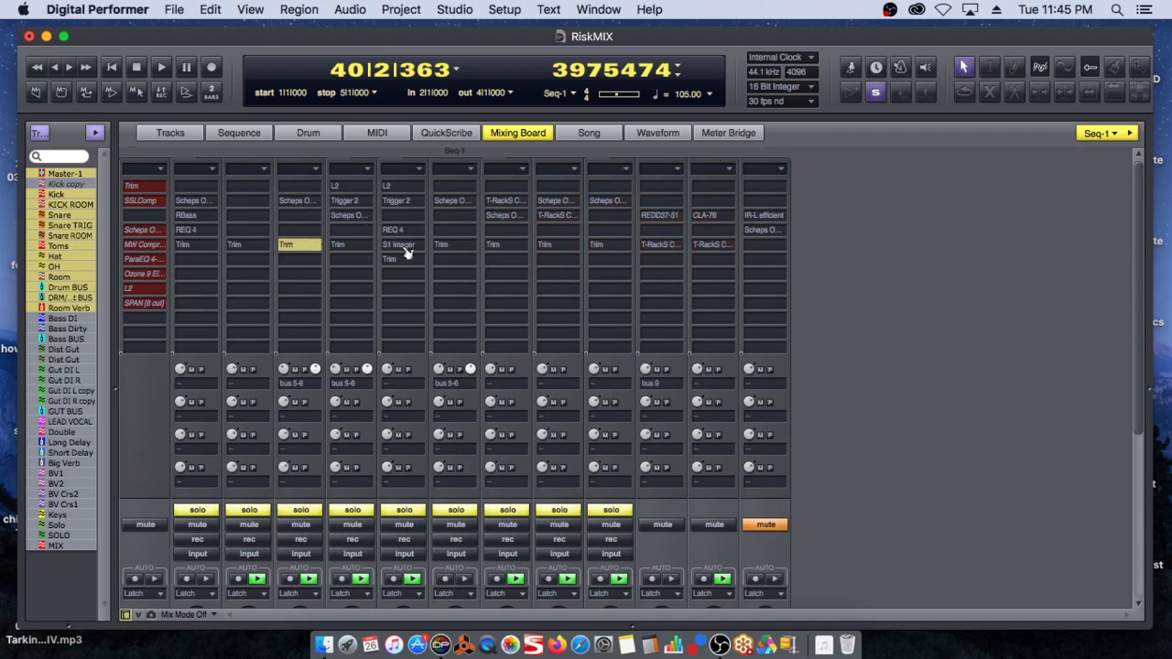
Step: Open the REDD37-51 on the Drum BUS, examine its gain, tone and output settings, and close its window
scroll(898, 355, down, 6)
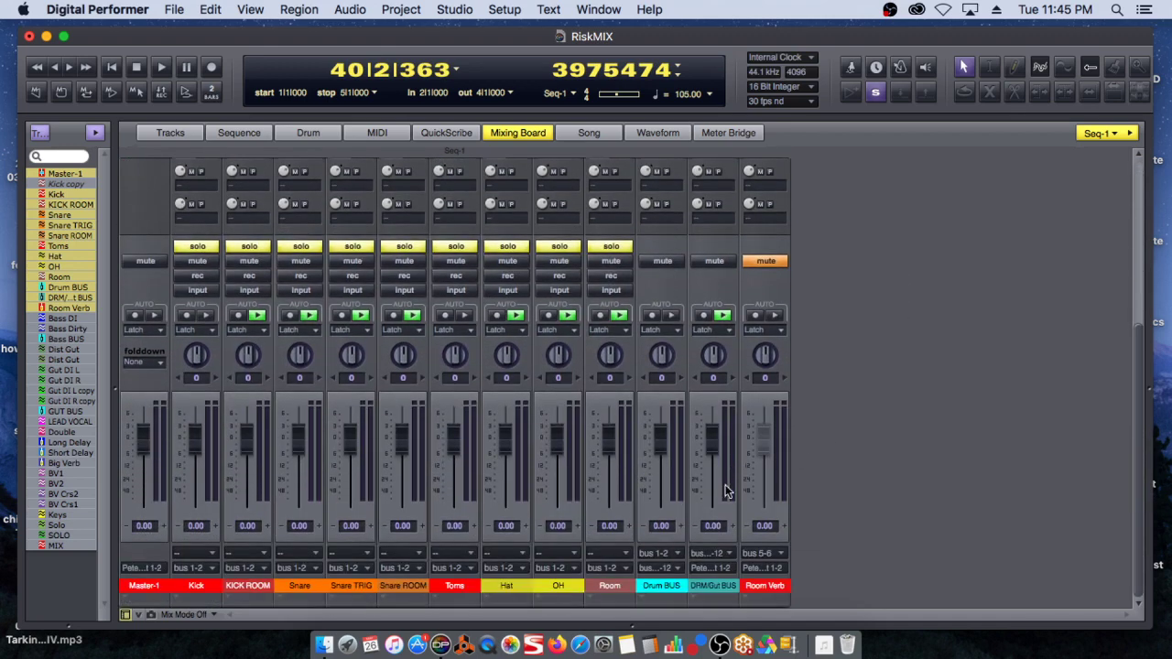
scroll(872, 351, up, 5)
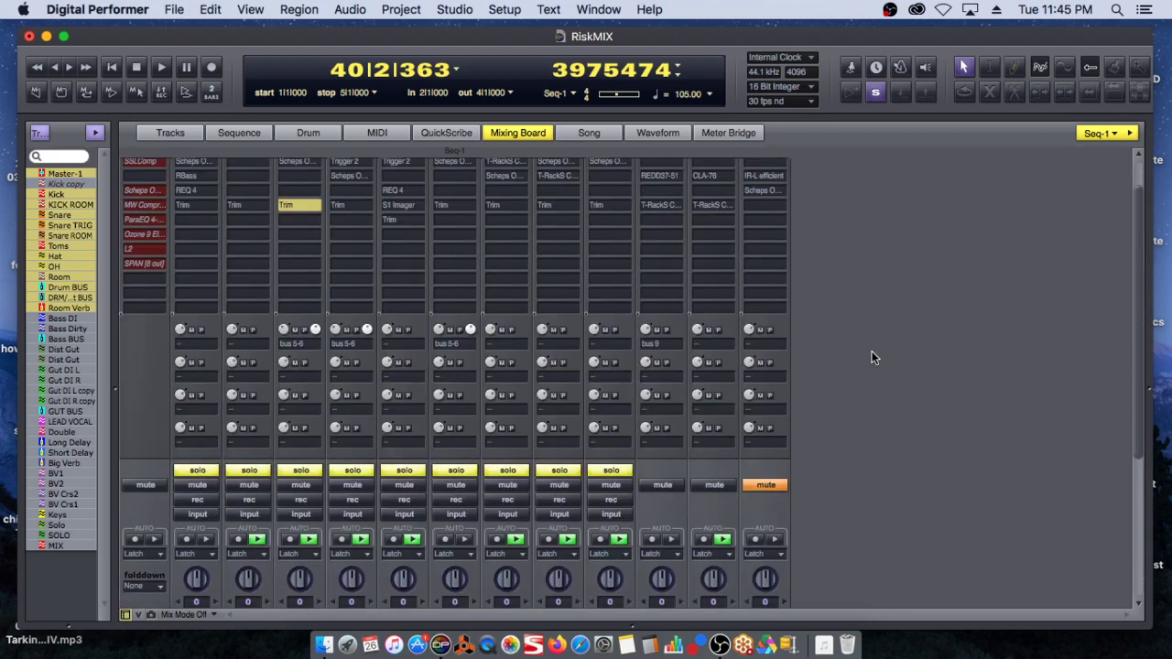
scroll(865, 365, down, 5)
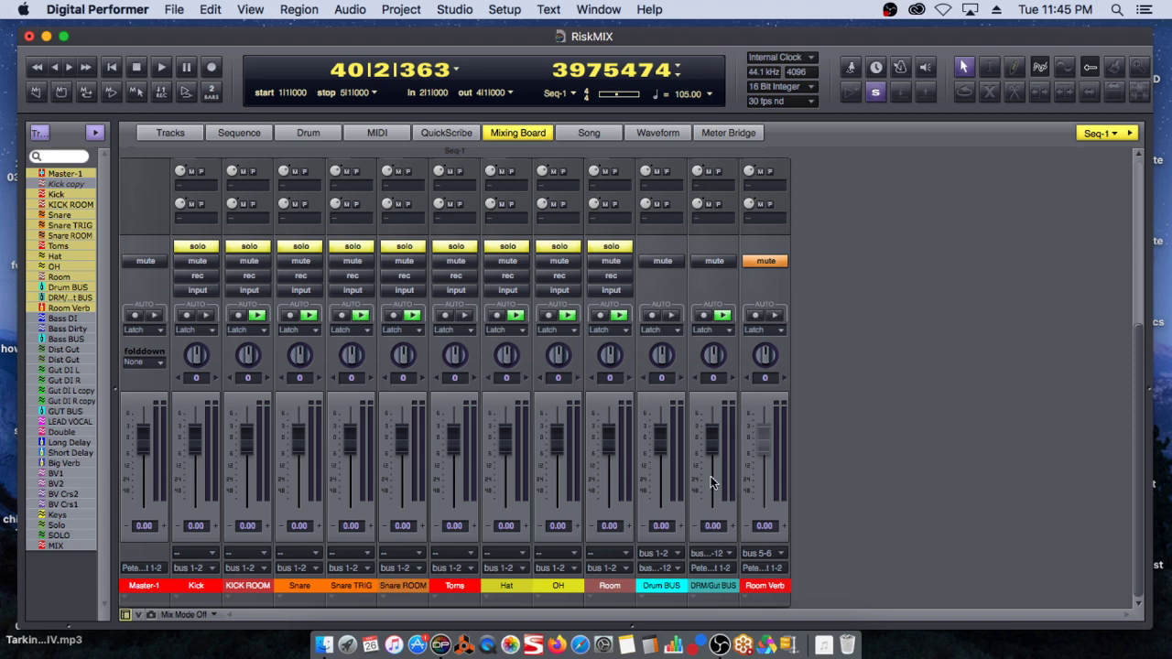
scroll(880, 378, up, 5)
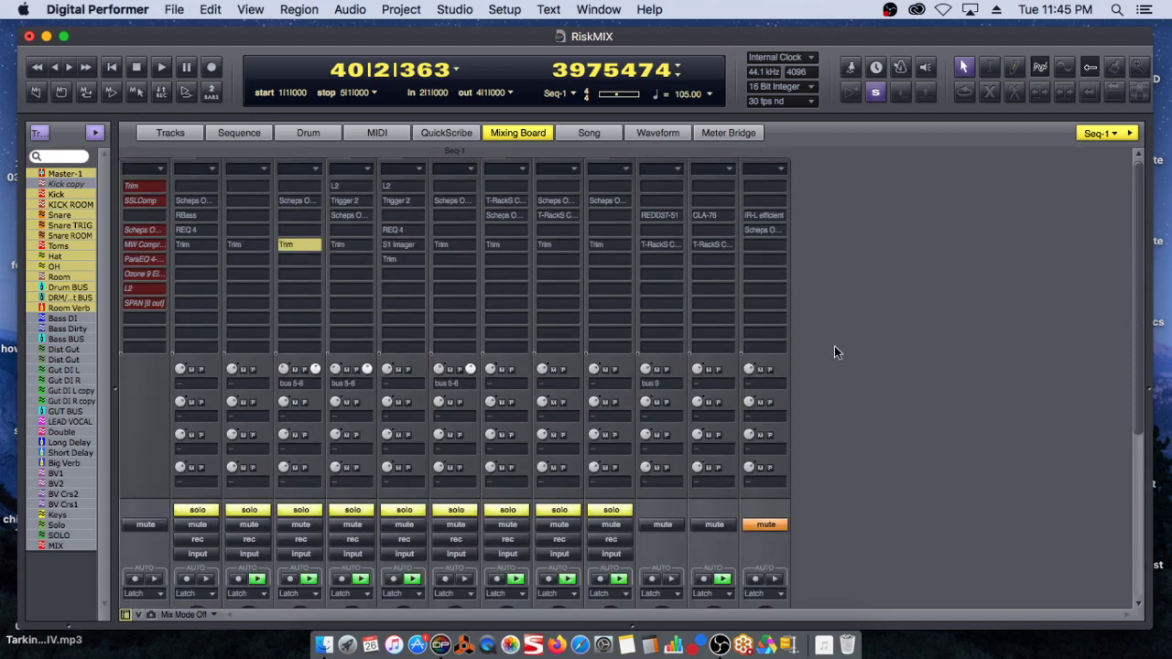
click(659, 215)
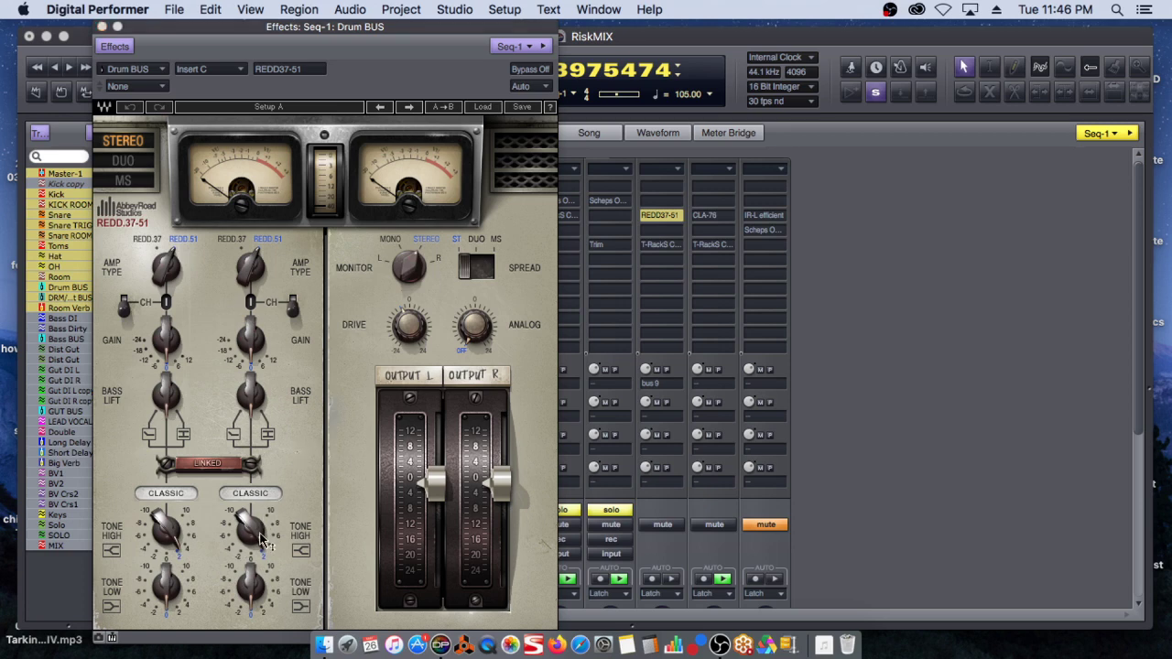
mouse_move(261, 541)
click(104, 29)
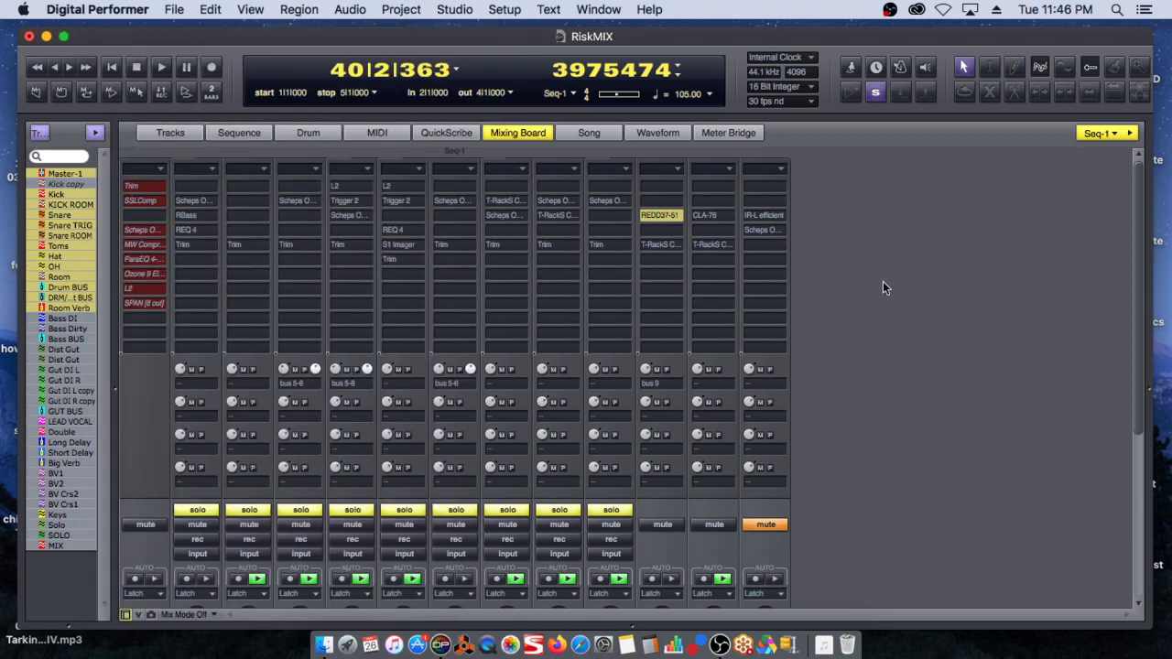
Step: Open the T-RackS CS Black 76 on Drum BUS Insert E, examine its input, output, attack and release settings, and close it
scroll(917, 293, down, 1)
scroll(917, 299, down, 3)
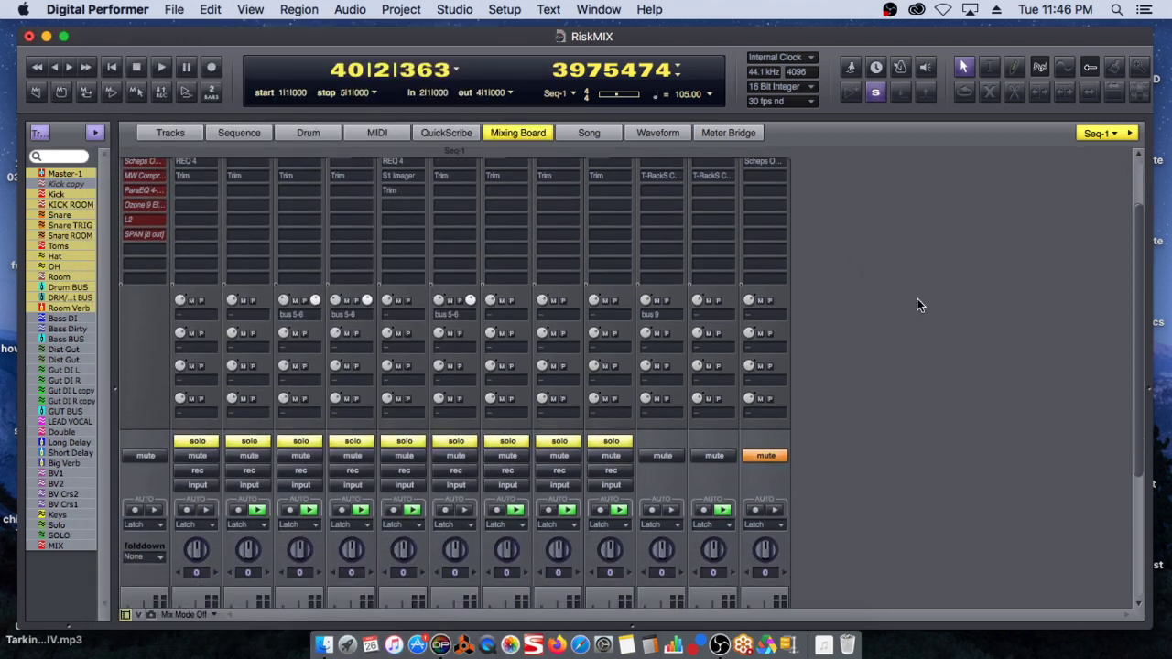
scroll(918, 305, down, 10)
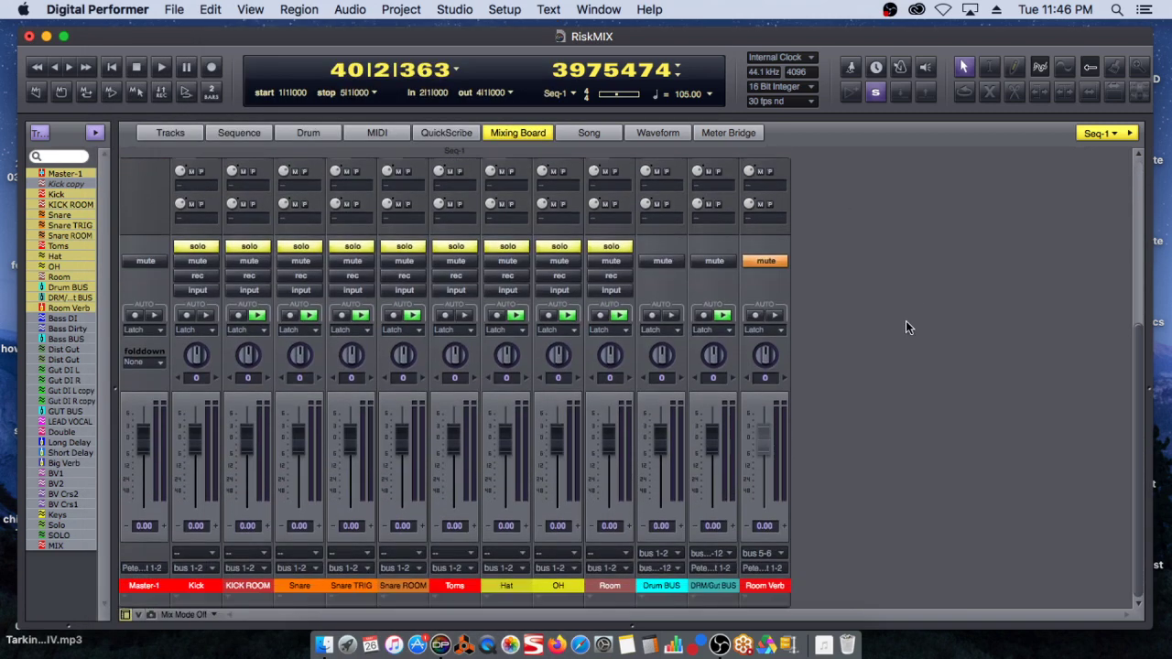
scroll(905, 331, up, 2)
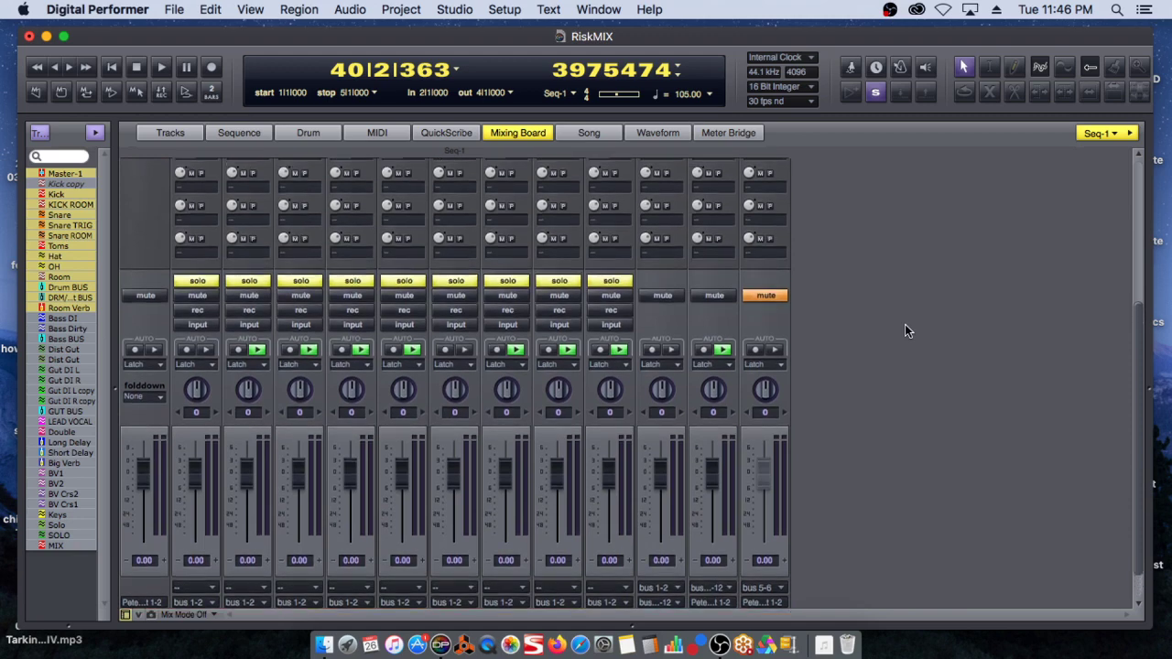
scroll(905, 331, down, 2)
scroll(905, 325, up, 14)
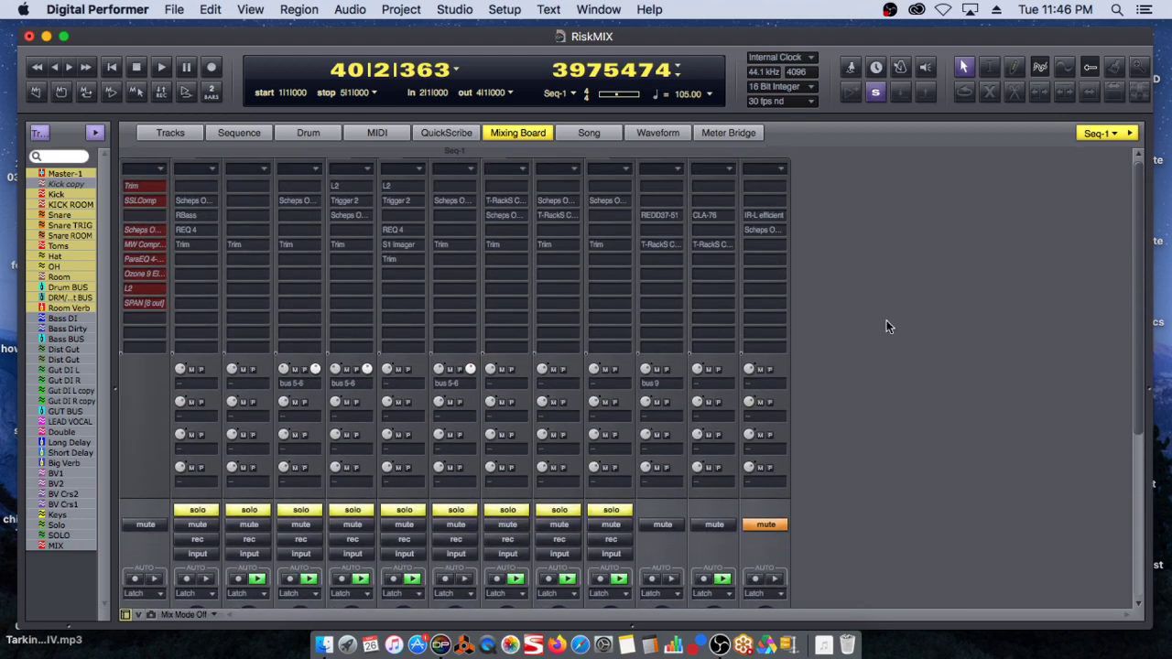
click(659, 245)
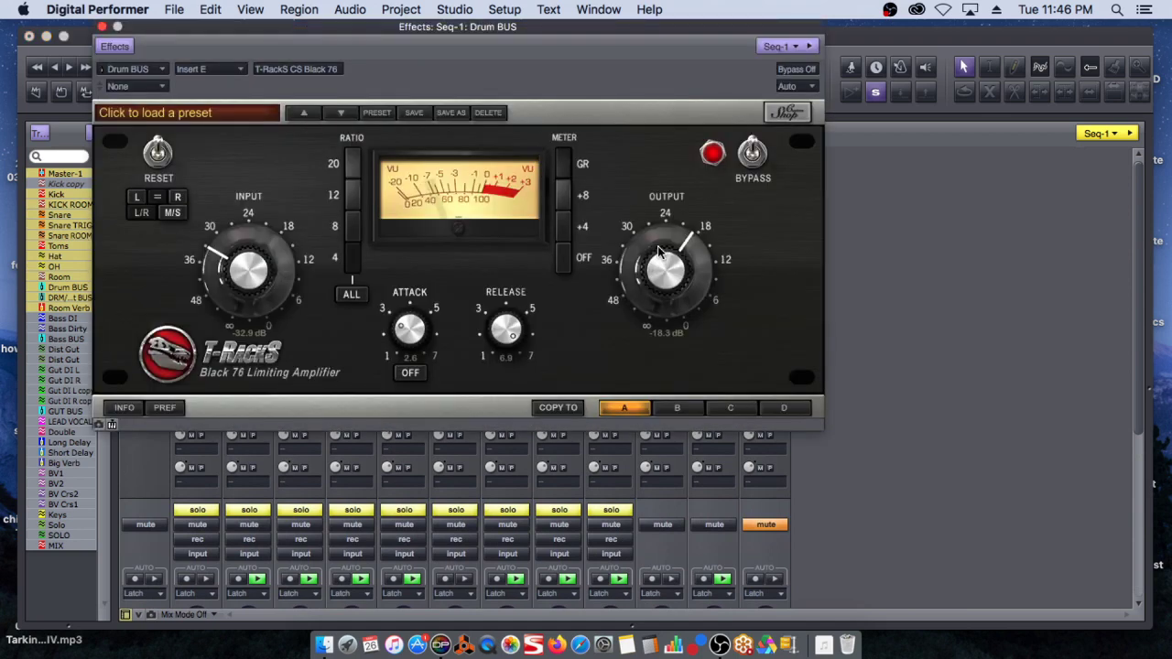
drag(527, 29, 517, 152)
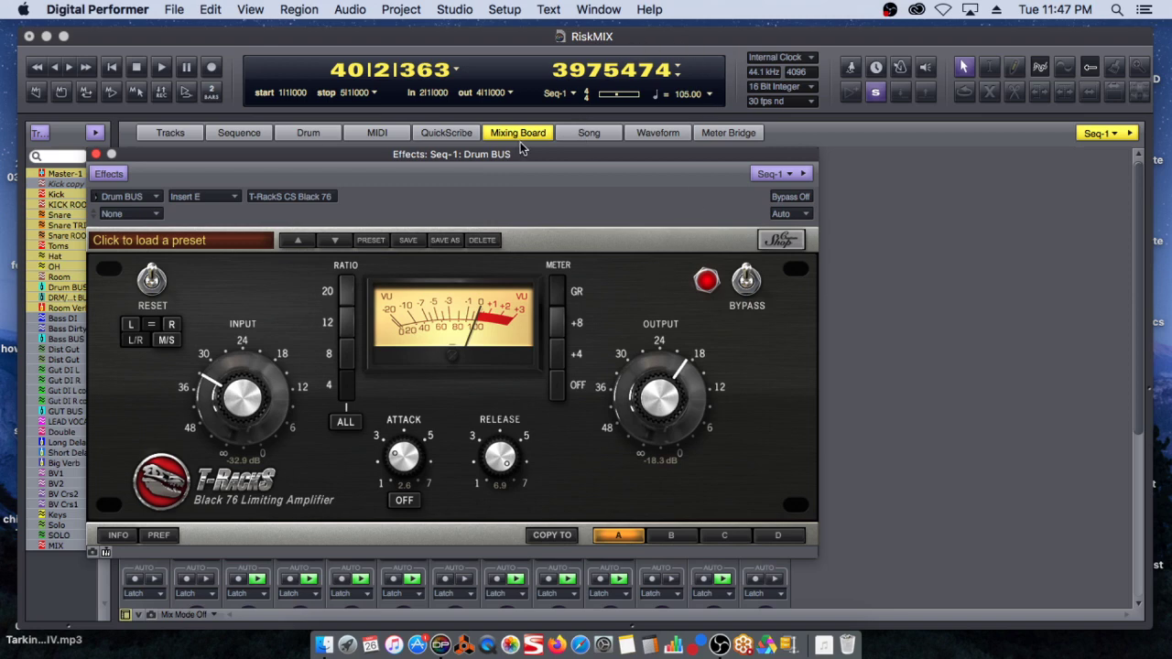
drag(509, 154, 657, 121)
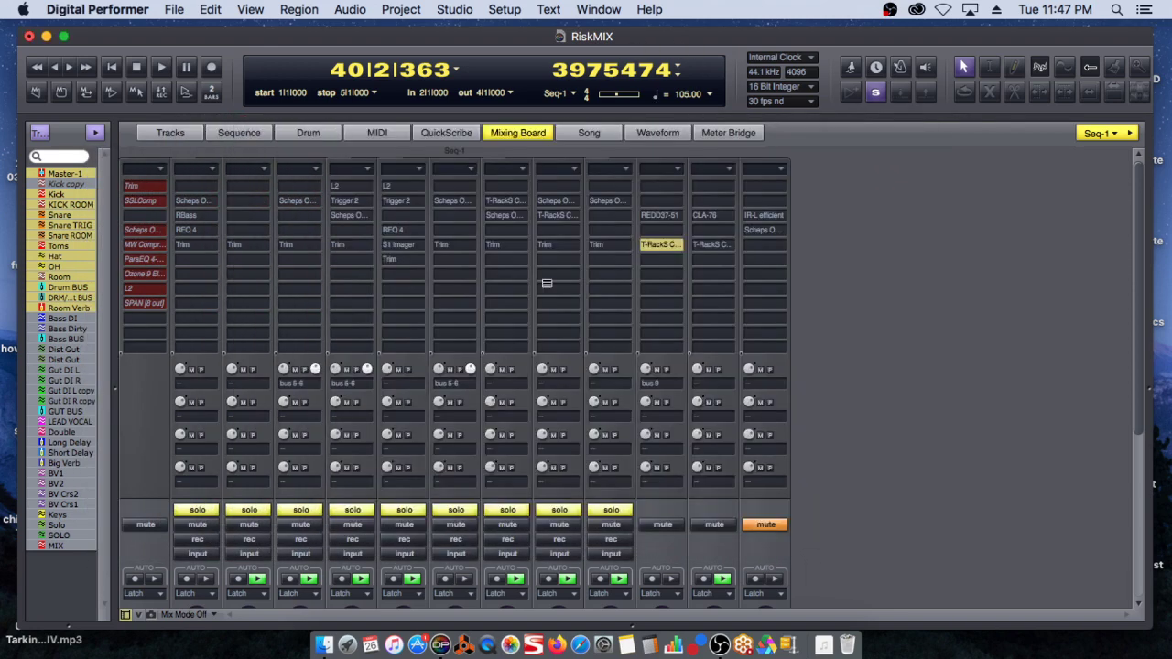
click(244, 121)
Step: Reopen the Drum BUS Black 76, move the playback position back to 13|4|363, and play the soloed drums through it
scroll(887, 470, down, 5)
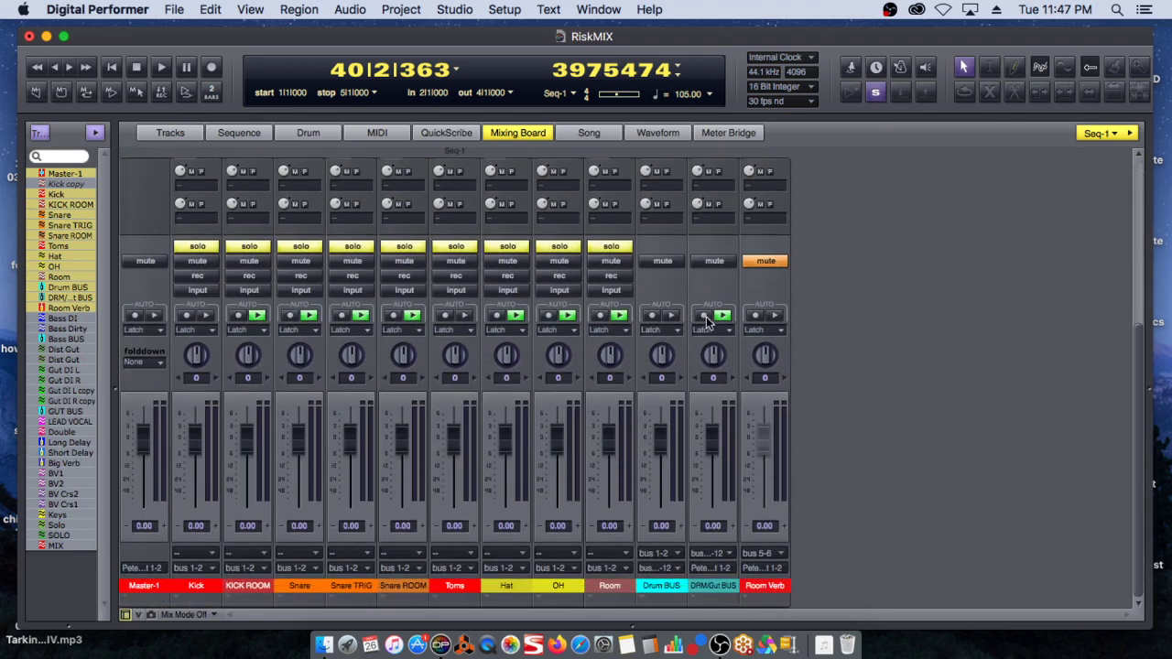
scroll(876, 394, up, 5)
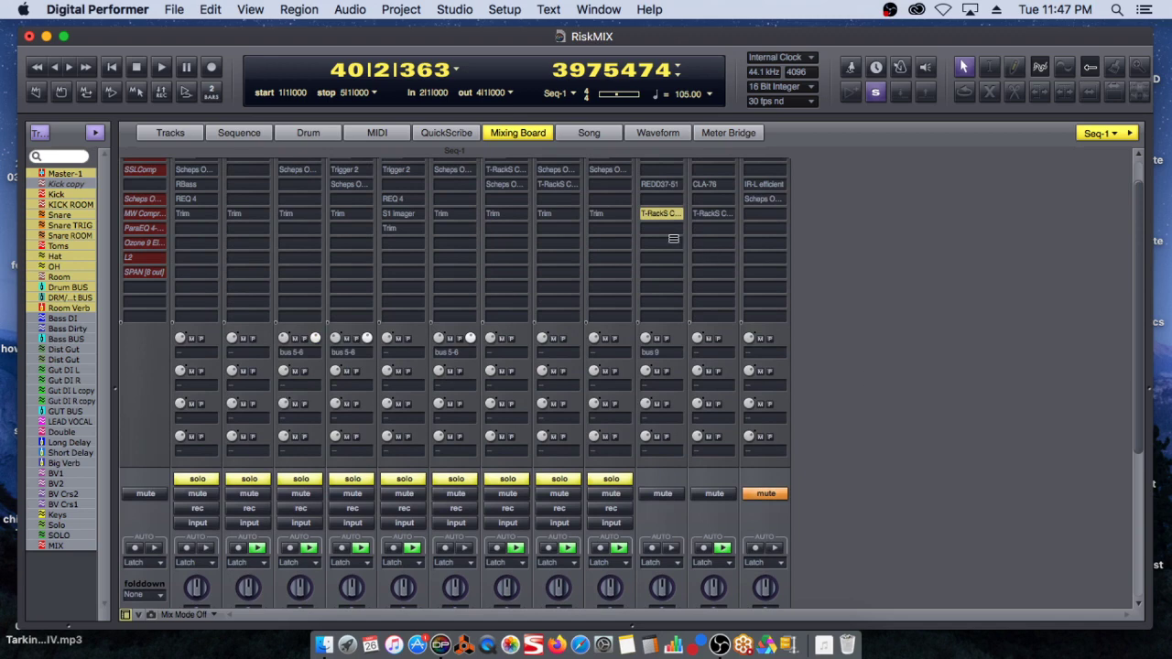
double_click(649, 212)
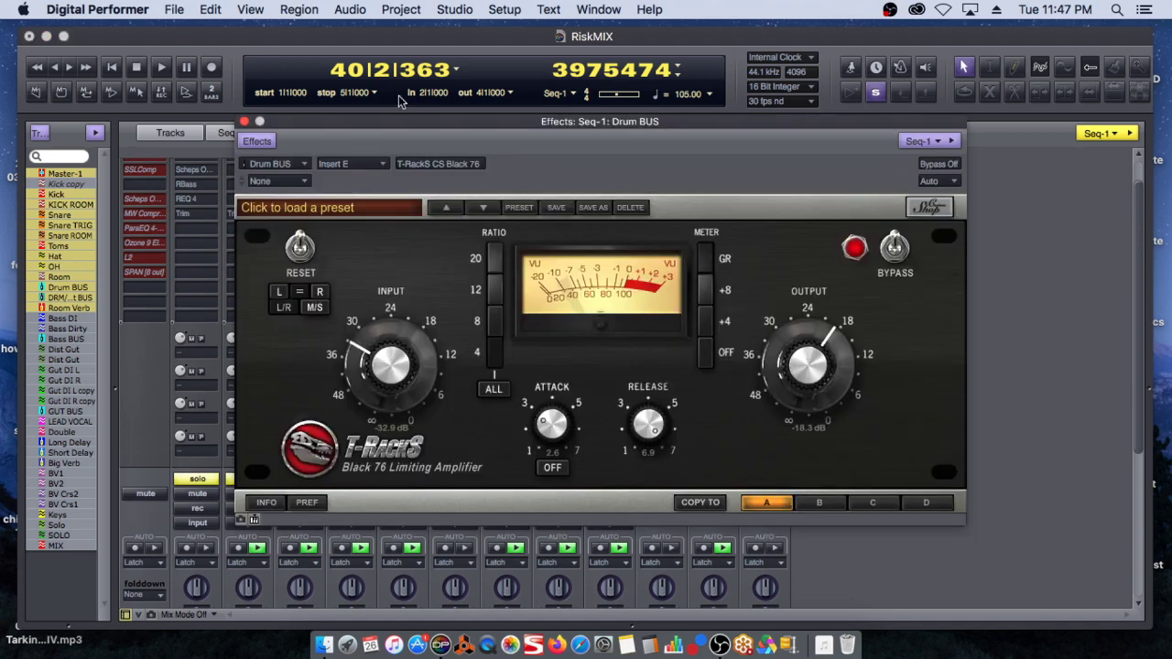
drag(383, 72, 383, 169)
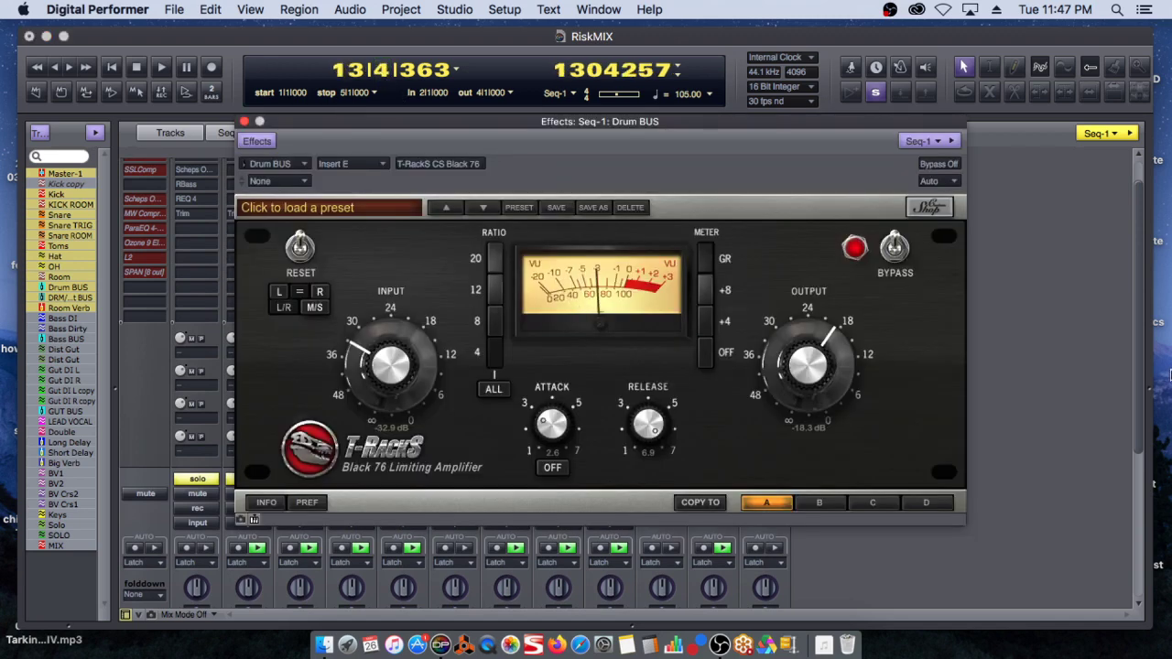
key(space)
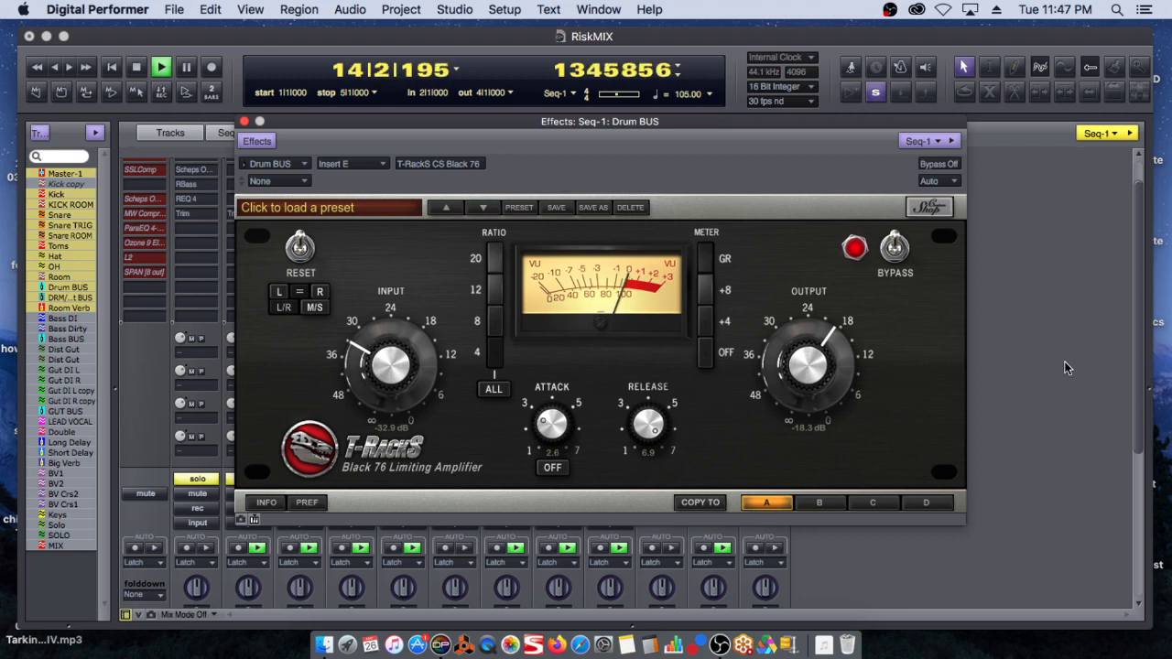
mouse_move(395, 121)
mouse_down()
mouse_move(808, 224)
mouse_move(875, 229)
mouse_move(376, 130)
mouse_up()
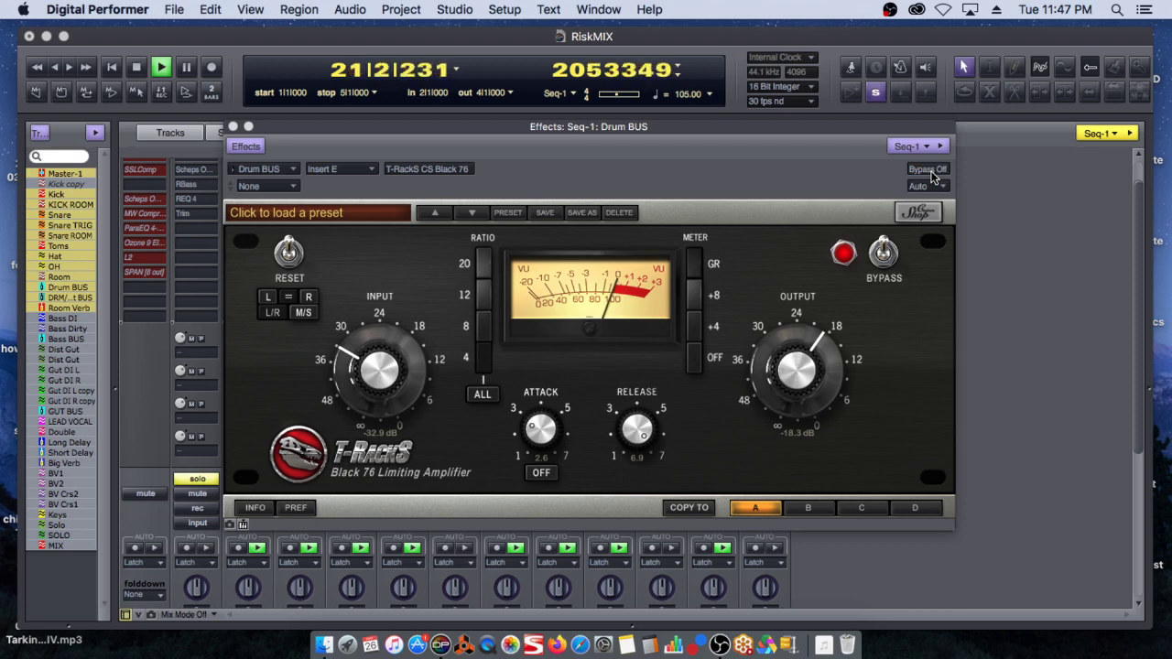
Step: Close the Black 76 window and watch the channel meters while the soloed drums keep playing
click(234, 126)
scroll(920, 428, down, 2)
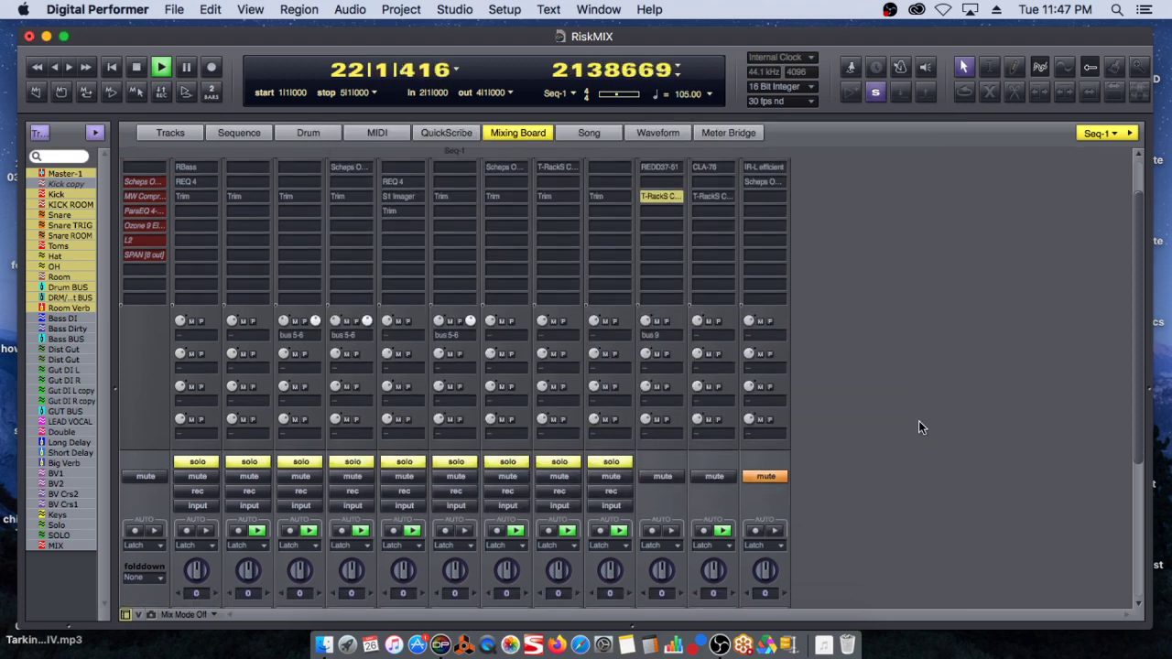
scroll(920, 421, down, 5)
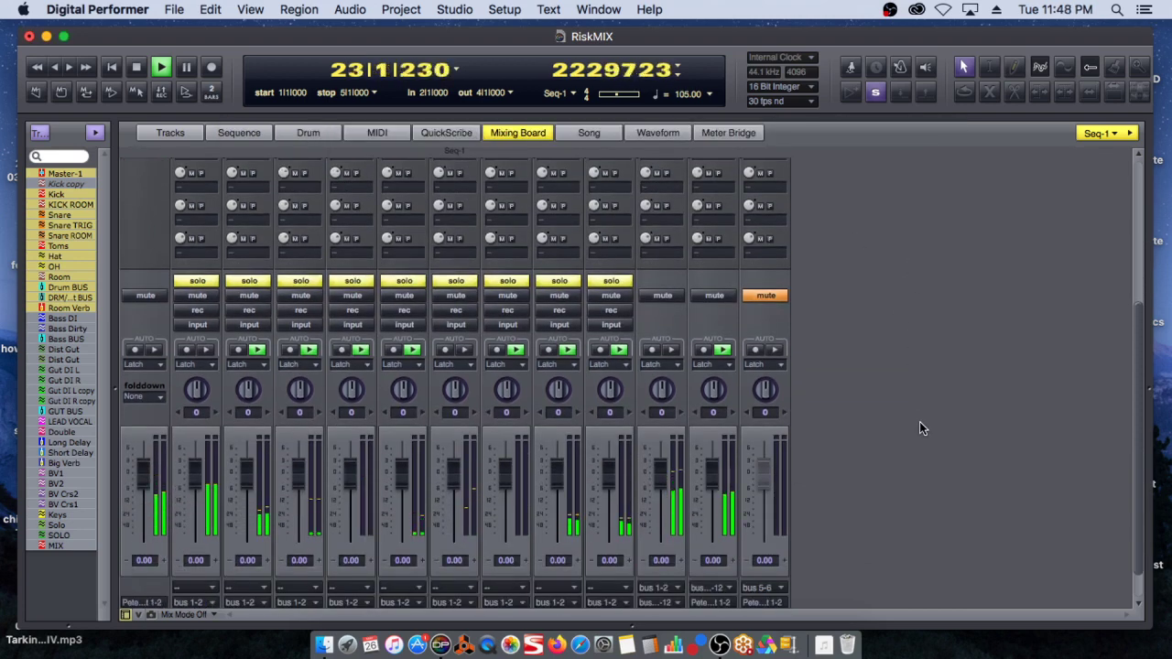
Step: Stop playback, open the CLA-76 on the DRM/Gut BUS and examine its input, output, attack, release and ratio settings
scroll(920, 421, down, 1)
scroll(920, 423, up, 7)
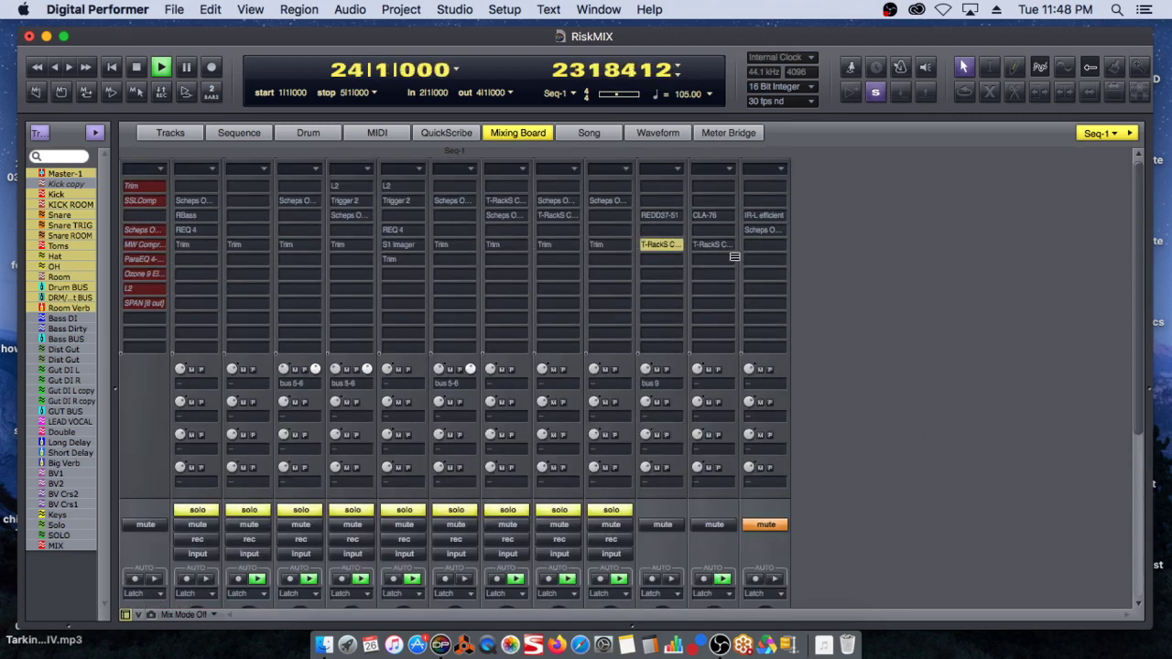
key(space)
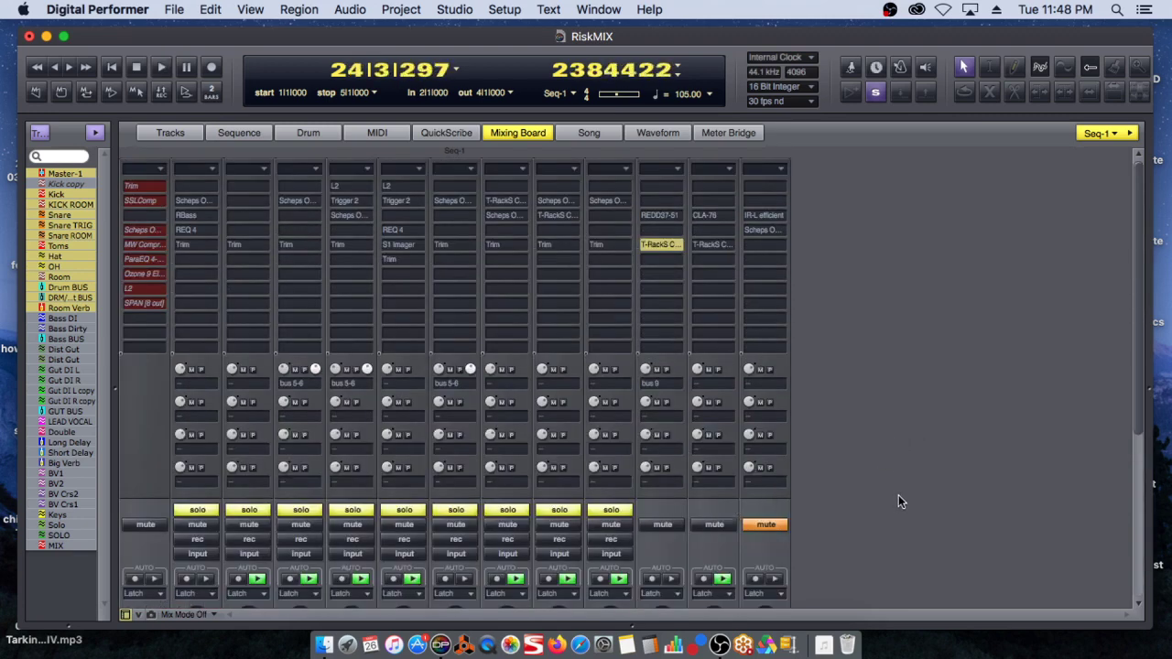
scroll(898, 499, down, 7)
scroll(899, 496, up, 7)
click(705, 214)
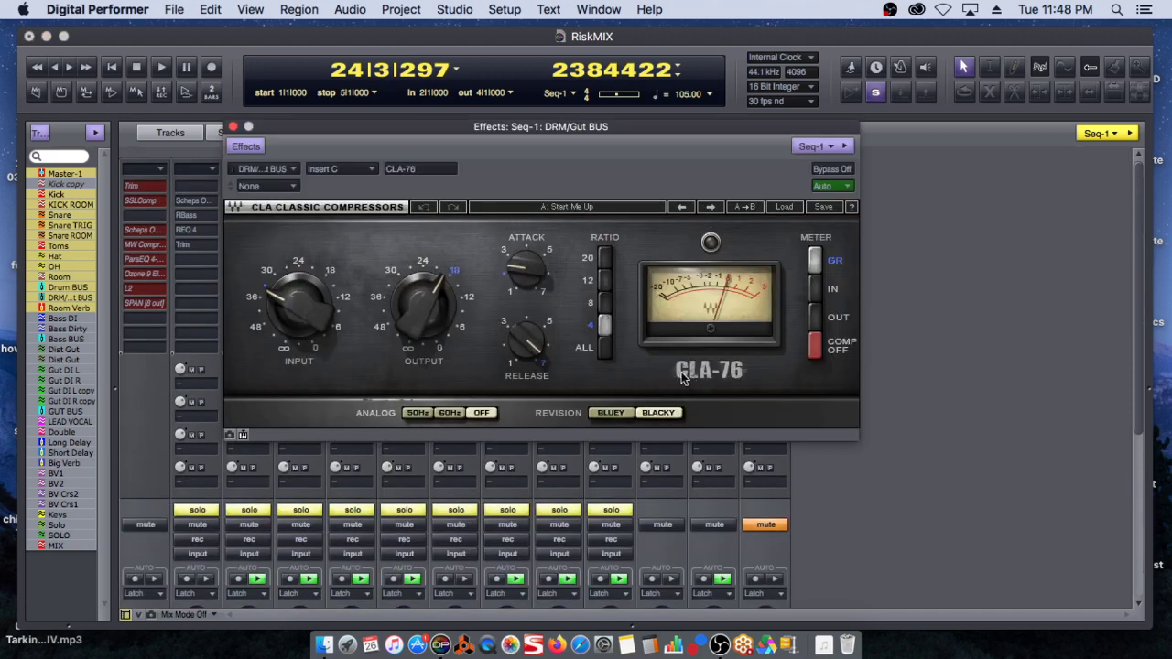
mouse_move(304, 294)
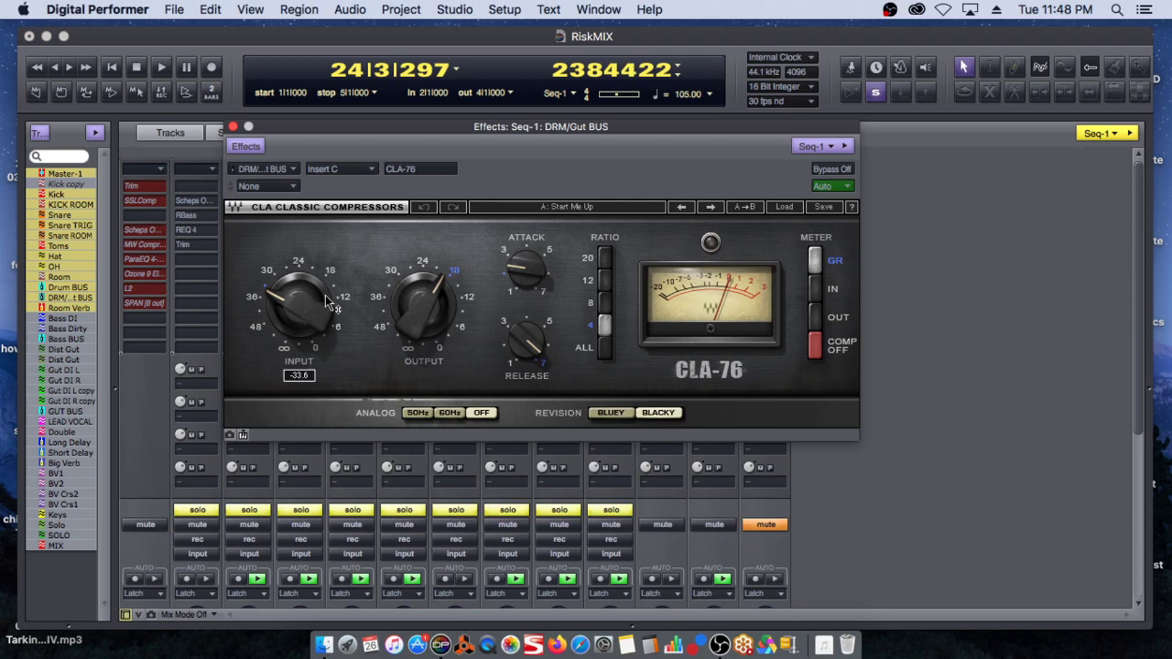
Step: Play the soloed drums through the CLA-76 while watching its gain reduction meter, and close its window
key(space)
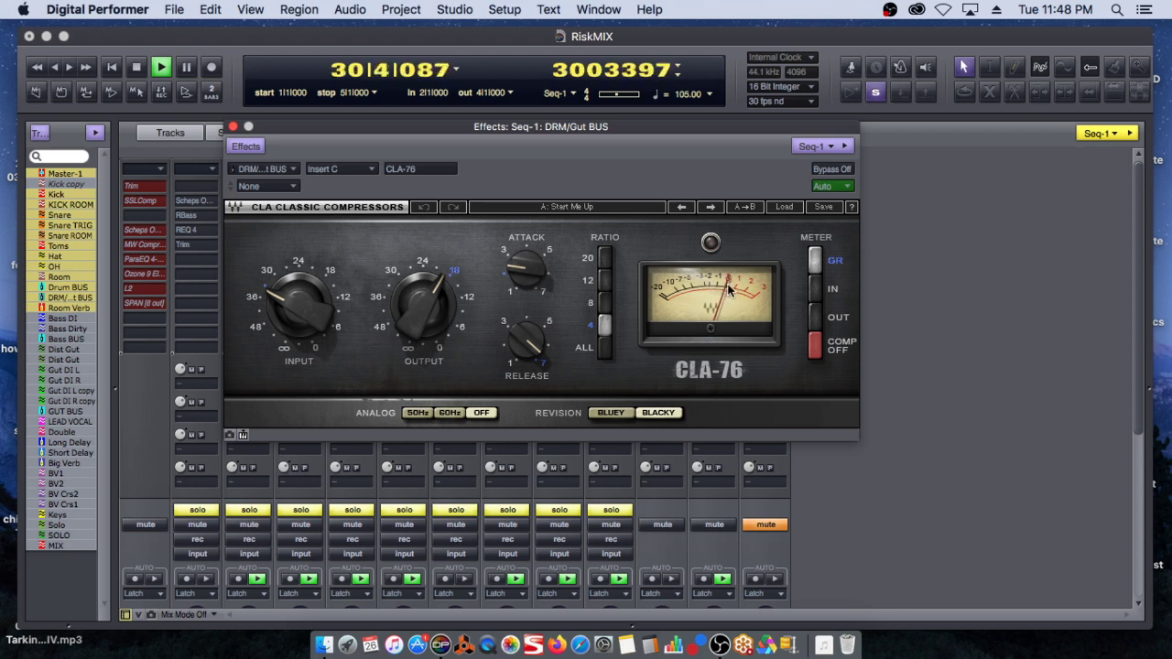
key(space)
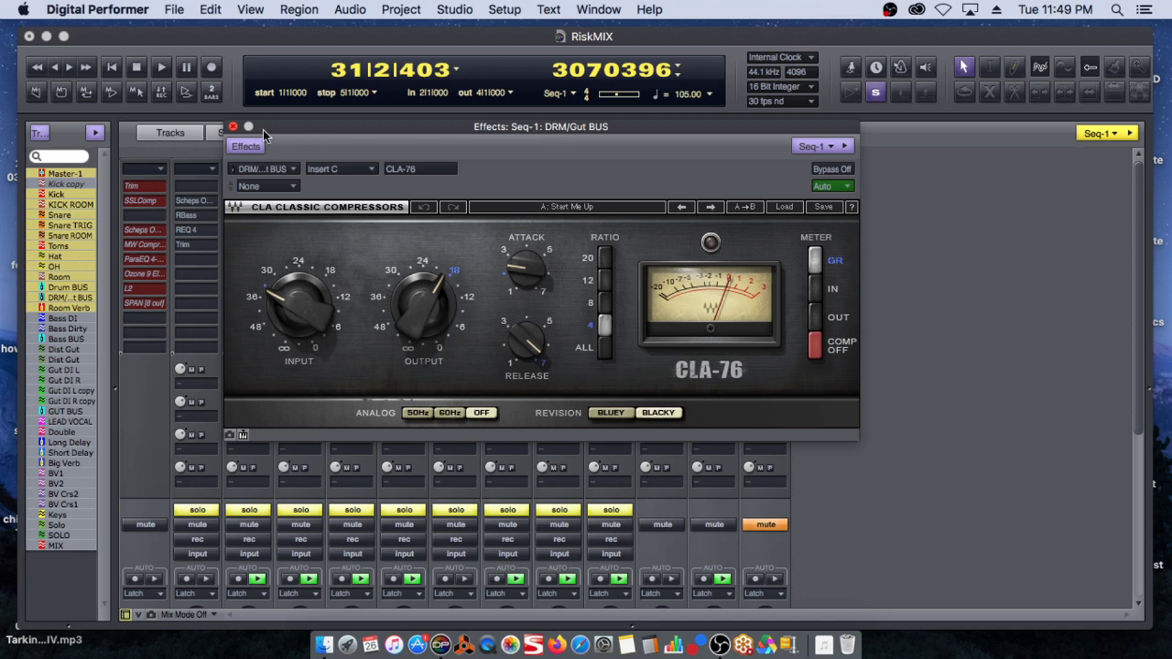
click(233, 128)
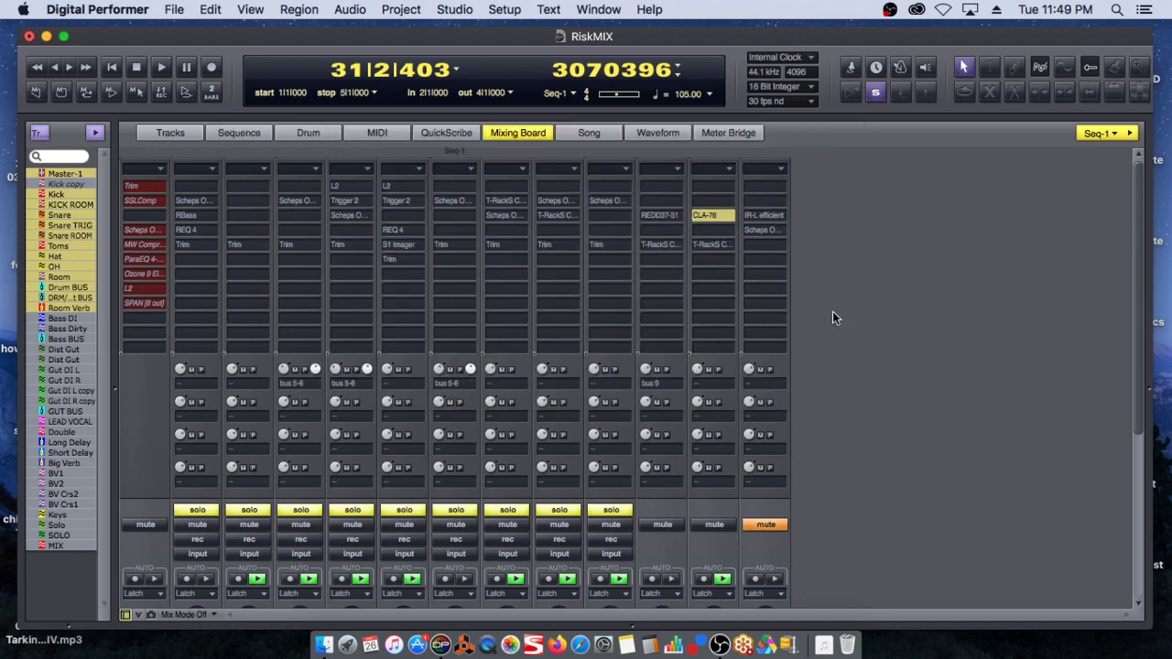
Step: Unmute the Room Verb channel and clear the solo on all drum tracks from Kick to Room
scroll(872, 410, down, 4)
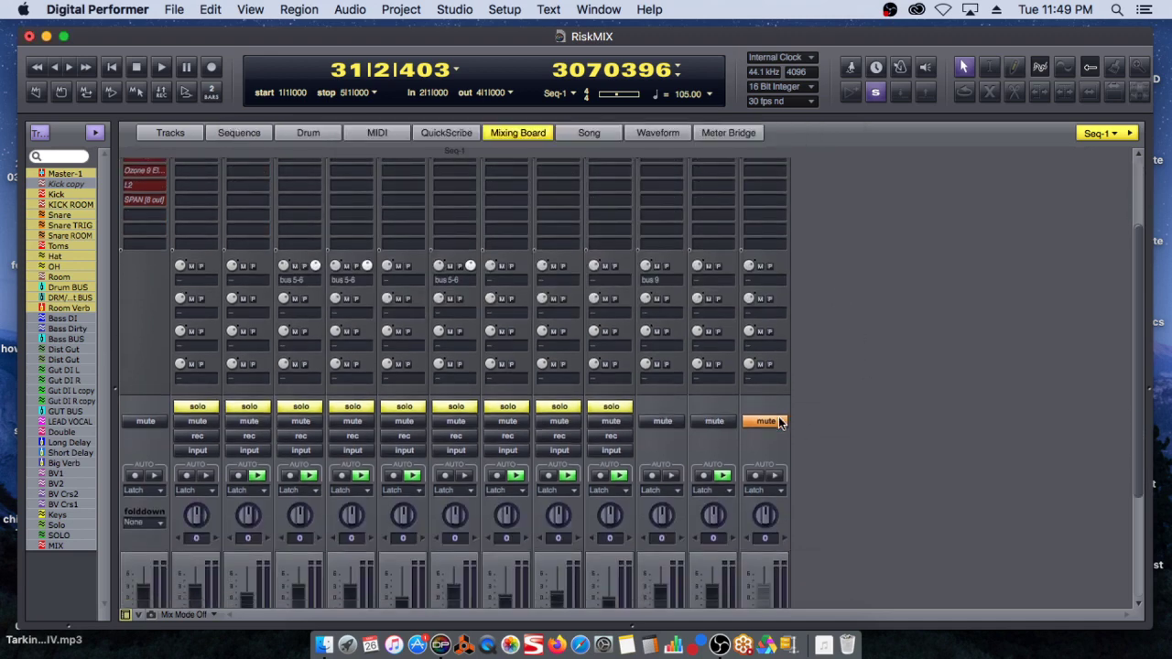
scroll(853, 405, up, 4)
scroll(874, 425, down, 4)
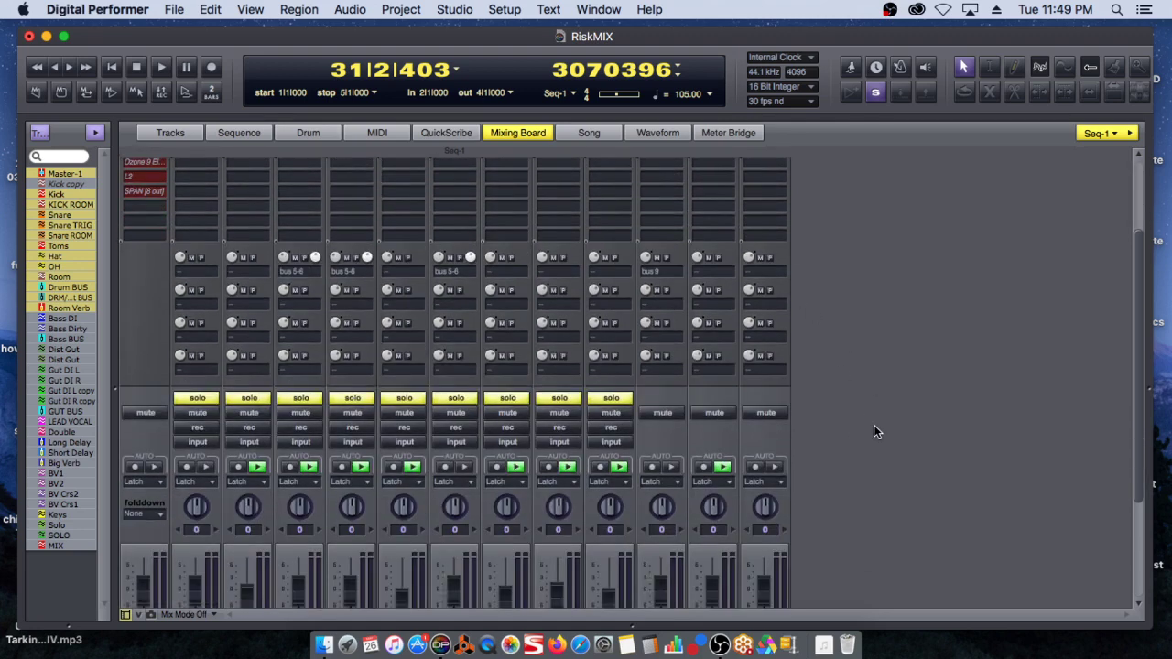
drag(608, 287, 197, 286)
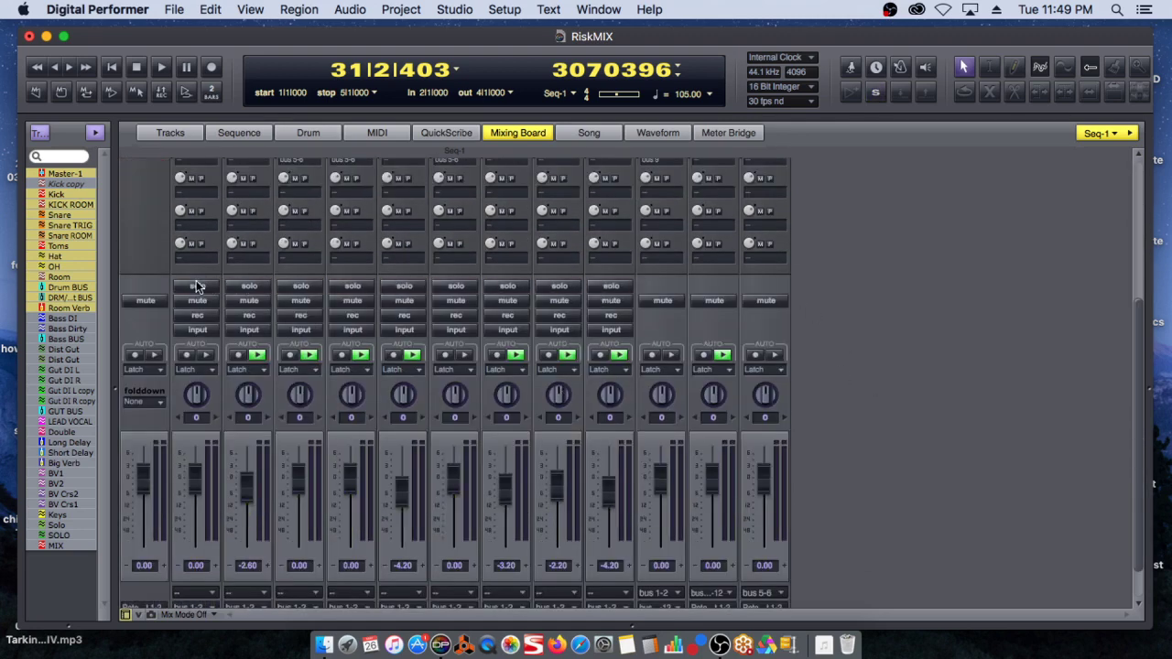
Step: Solo the Room track and play it from 19|4|403 with the Drum BUS and DRM/Gut BUS plug-ins bypassed
scroll(995, 357, down, 2)
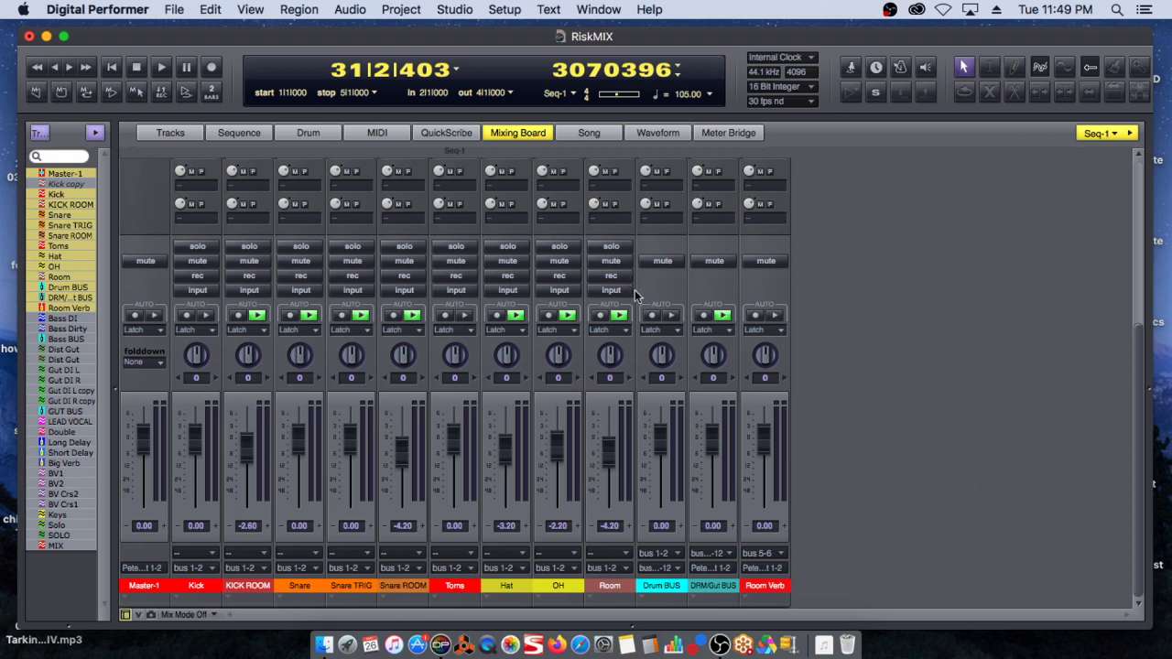
click(610, 247)
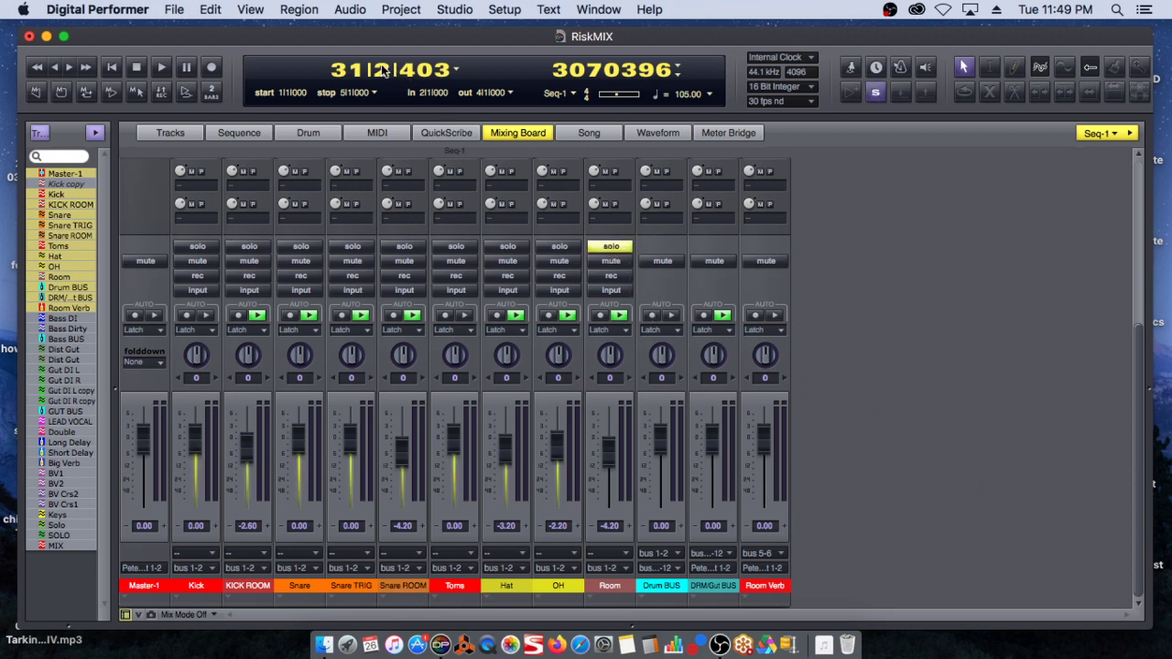
scroll(932, 303, up, 10)
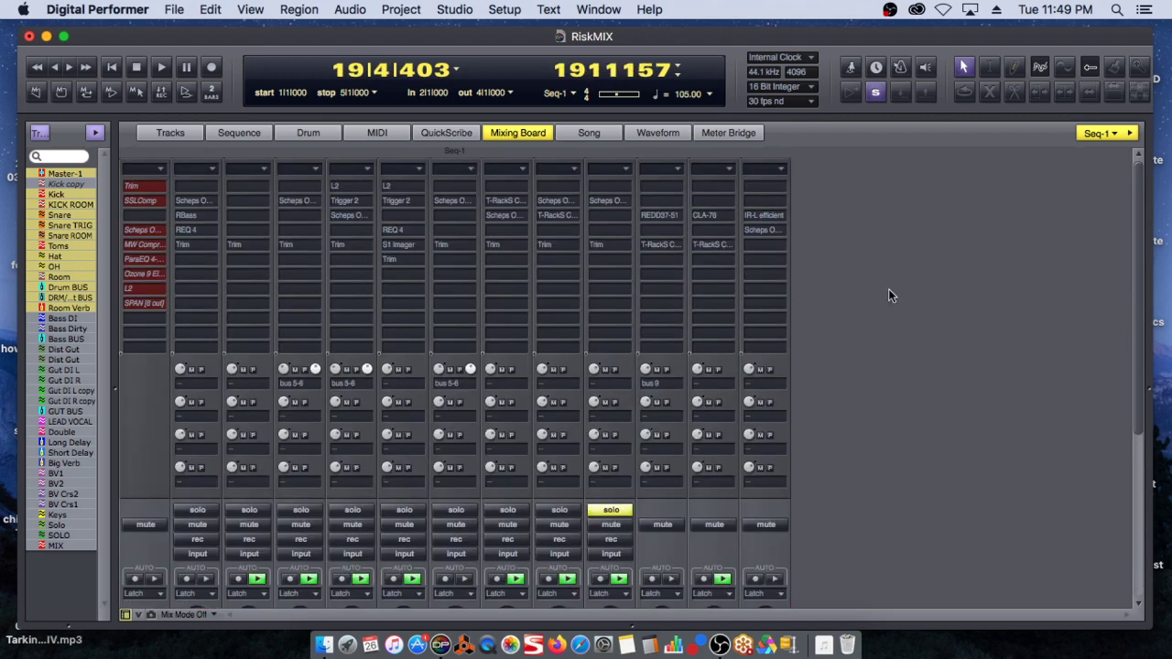
click(611, 201)
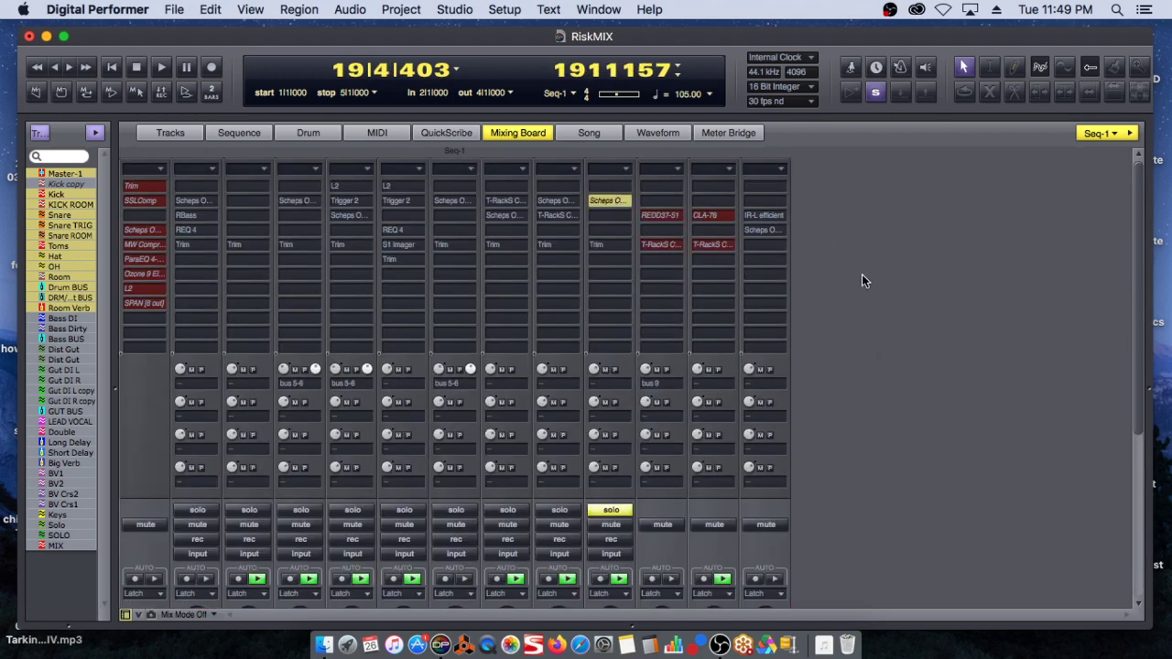
key(space)
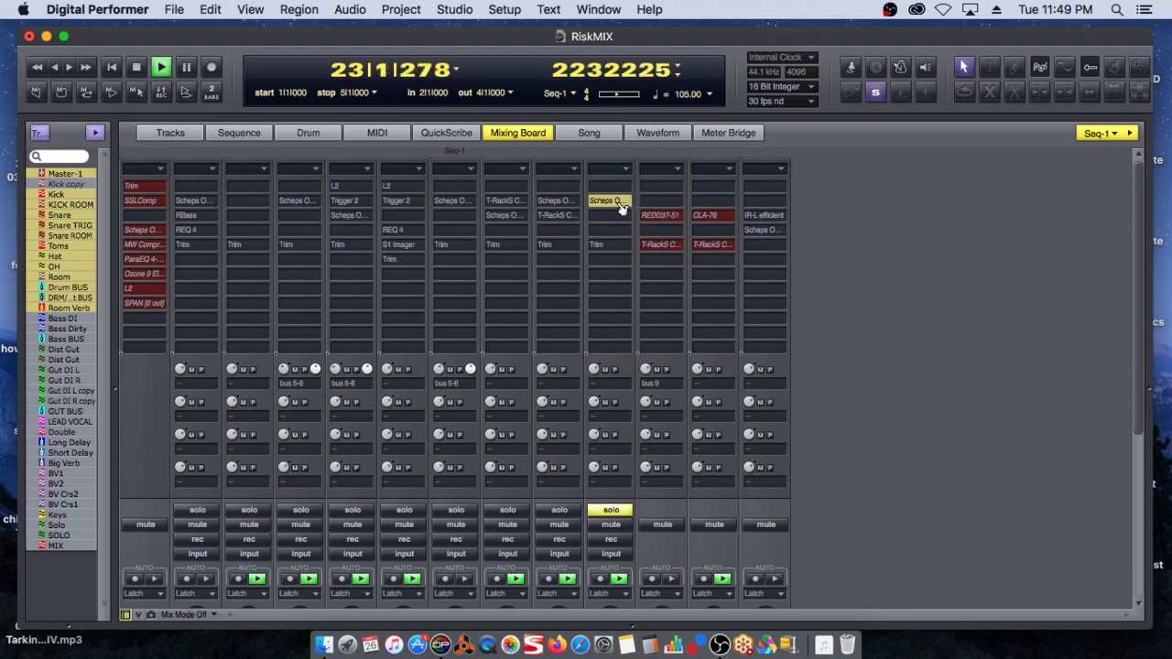
scroll(879, 387, down, 8)
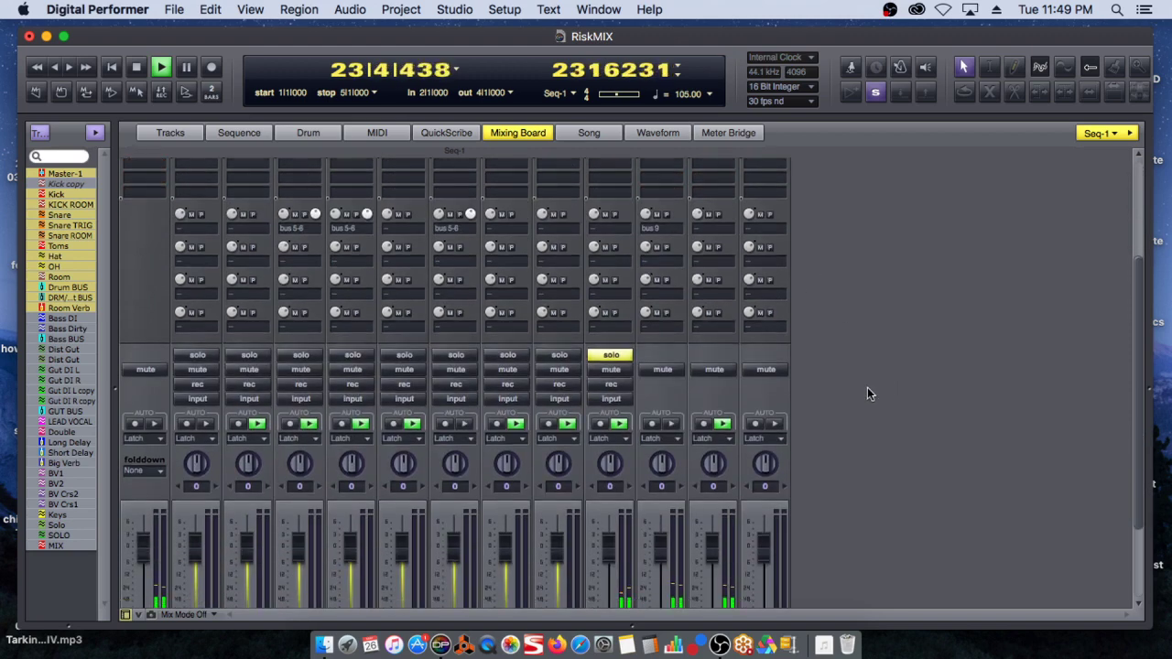
Step: Raise the Room fader to +6.00, solo the other drum tracks and compare the kit with and without Room
drag(612, 490, 612, 376)
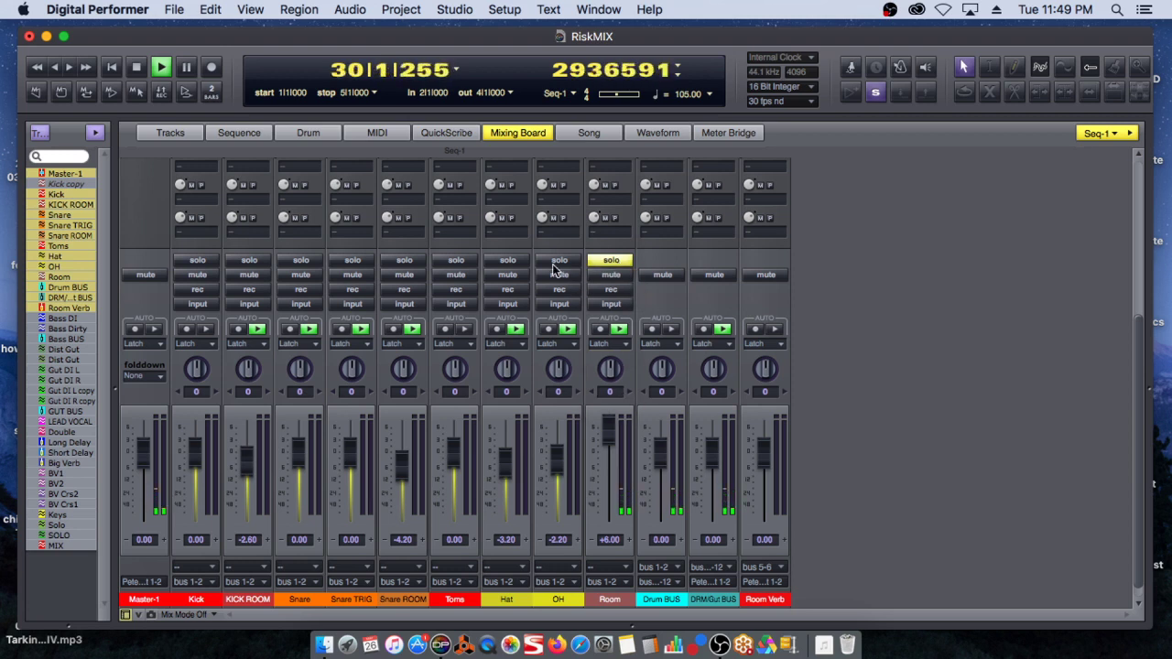
drag(560, 261, 196, 262)
click(612, 261)
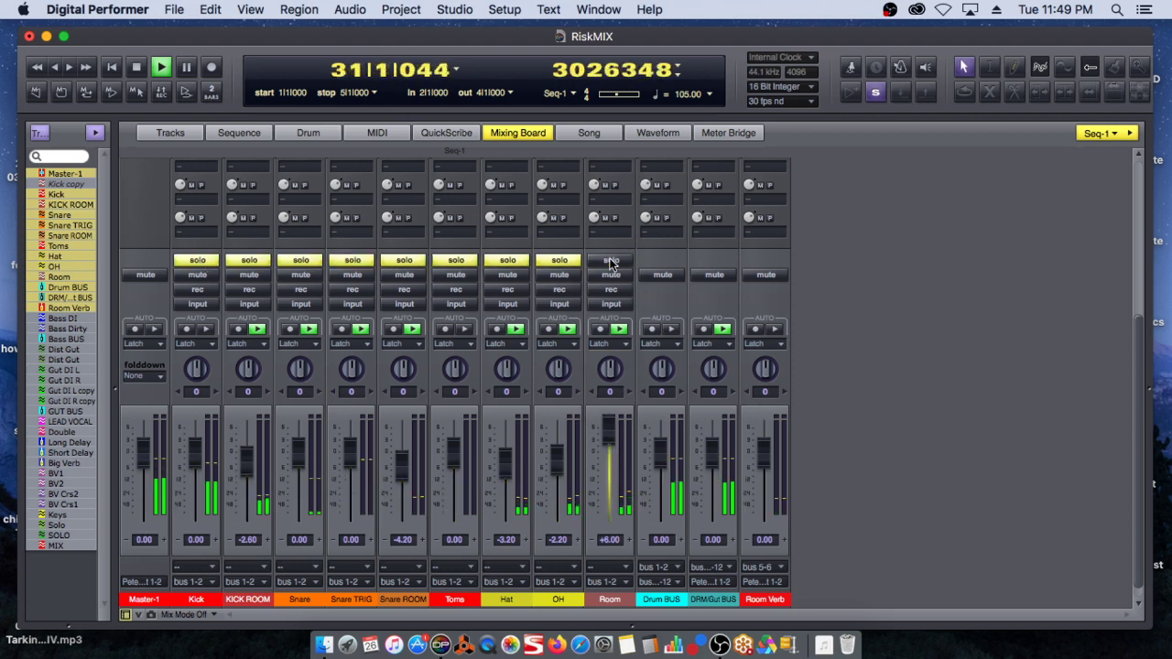
click(612, 261)
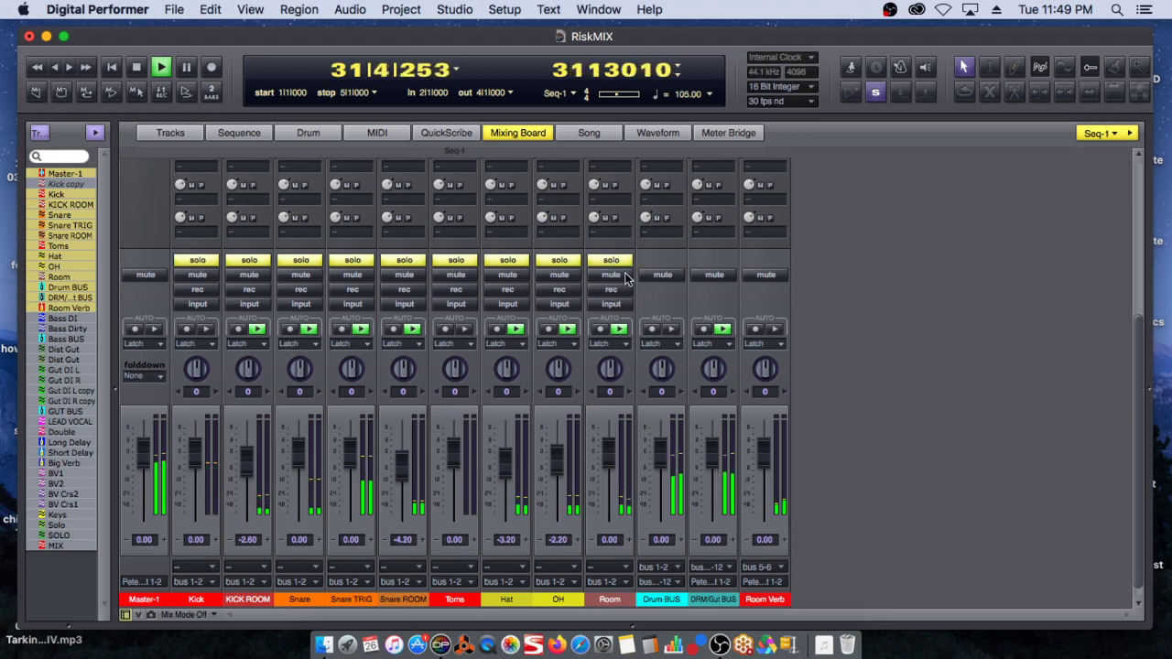
Step: Re-enable the Drum BUS and DRM/Gut BUS plug-ins, stop playback and enable all plug-ins on Master-1
scroll(885, 467, up, 5)
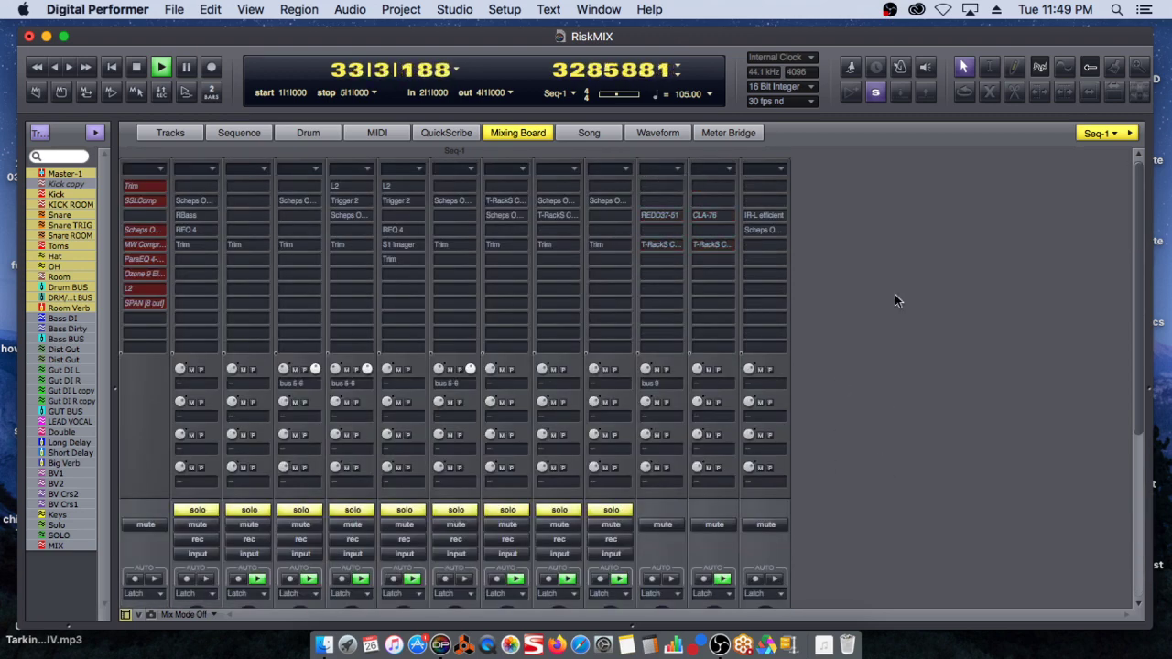
scroll(904, 446, down, 3)
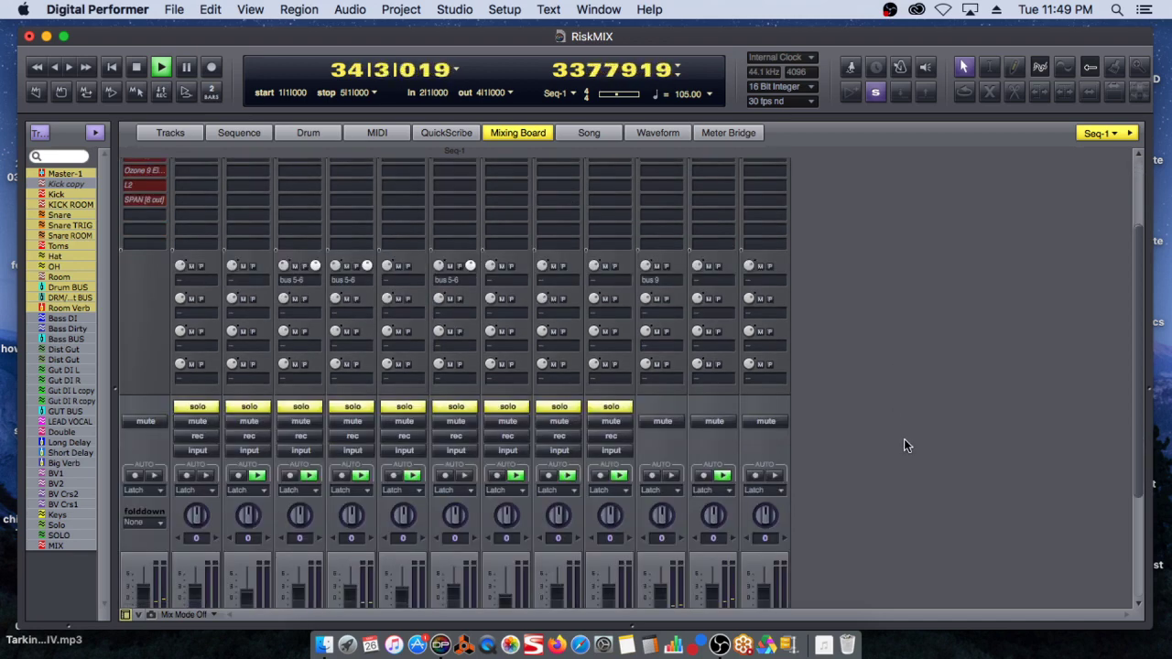
key(space)
scroll(904, 446, up, 3)
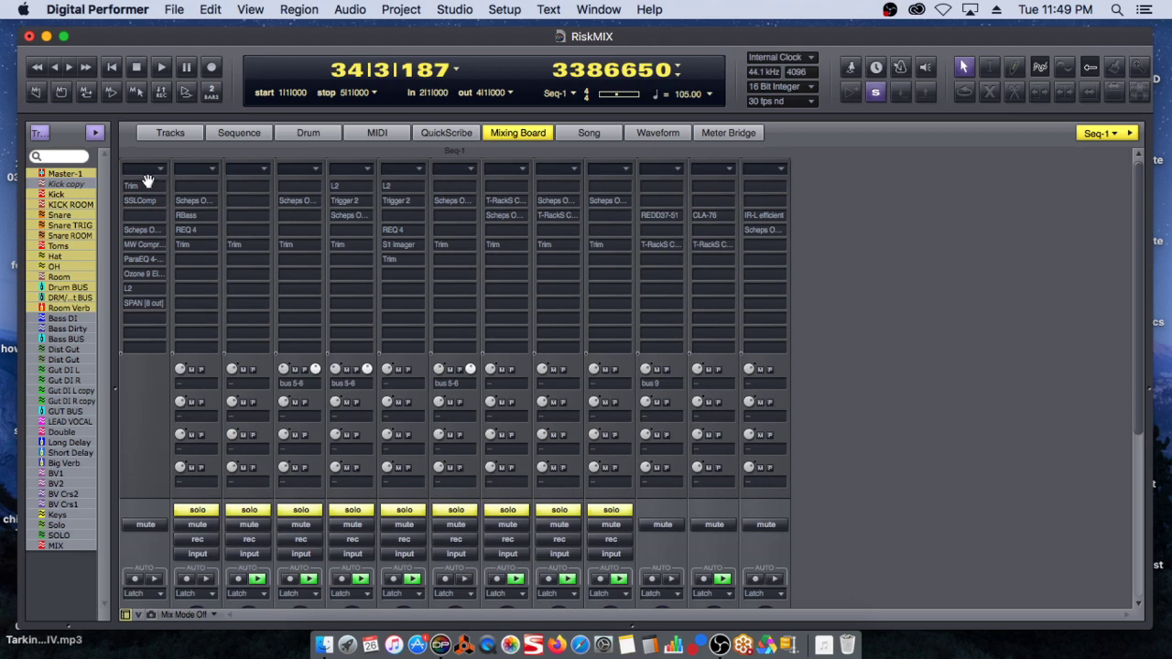
Step: Play the soloed drums from 36|3|187 through the Master-1 plug-ins, lowering its fader to -0.80 and returning it to 0.00
drag(383, 71, 383, 58)
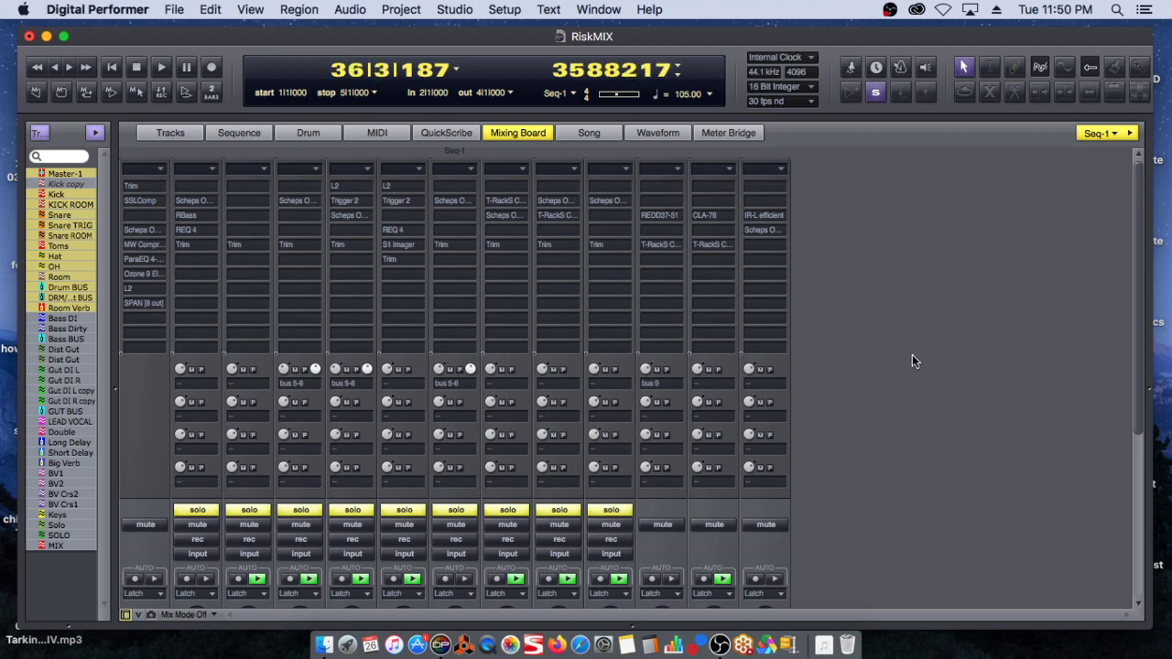
scroll(870, 382, down, 5)
key(space)
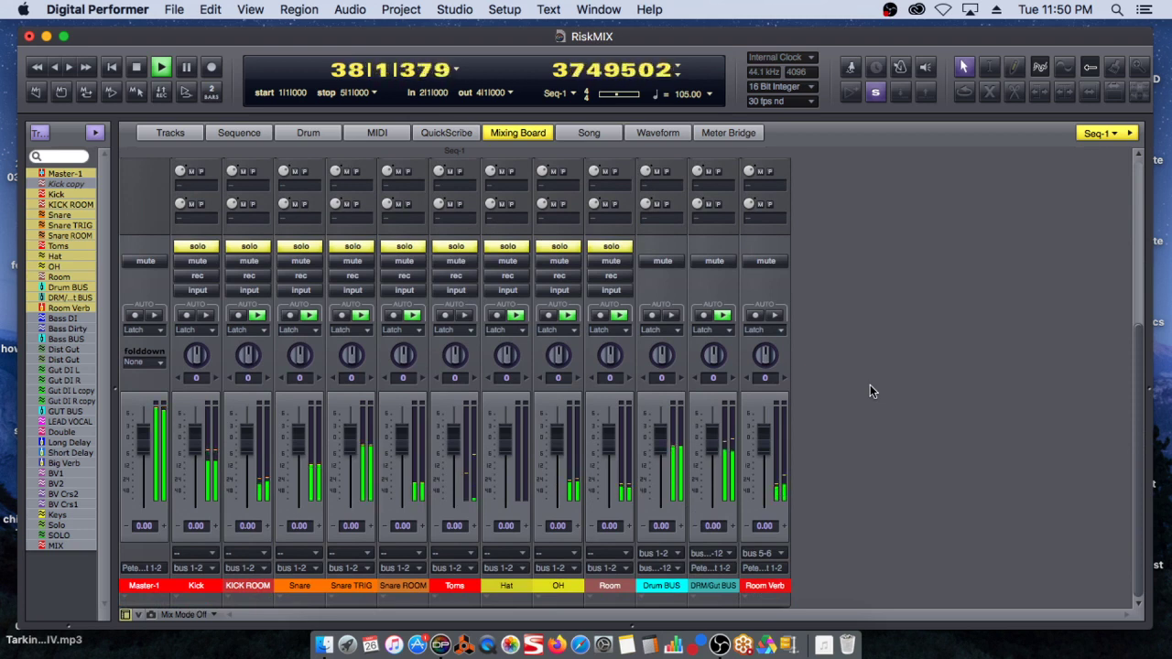
drag(147, 439, 147, 441)
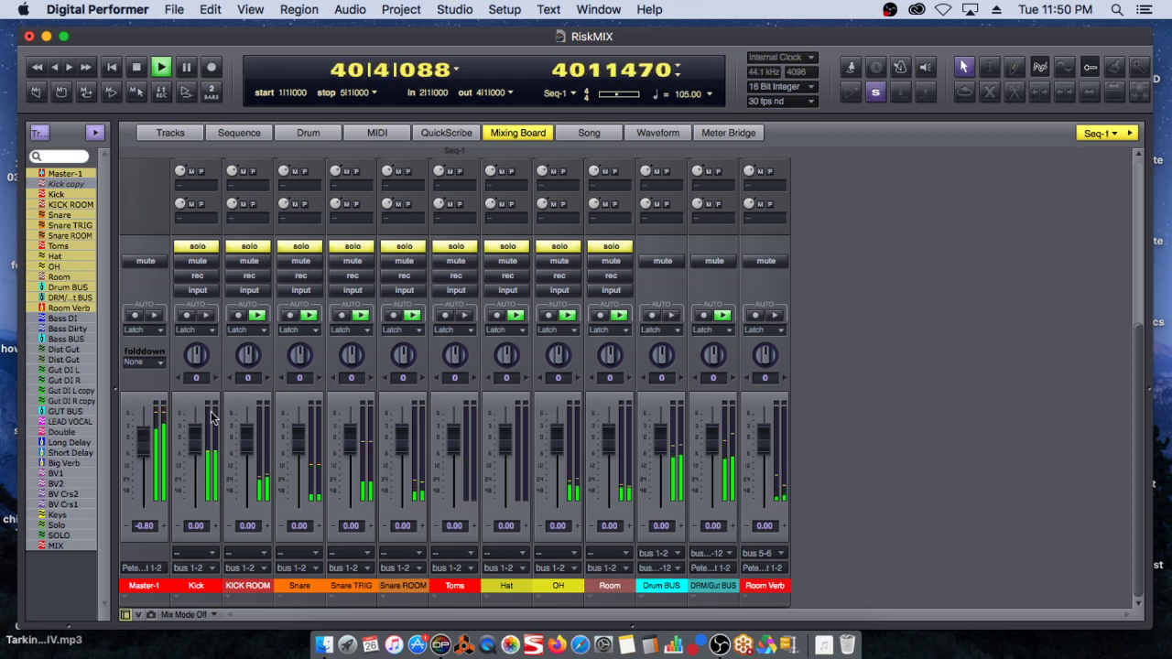
drag(142, 447, 143, 444)
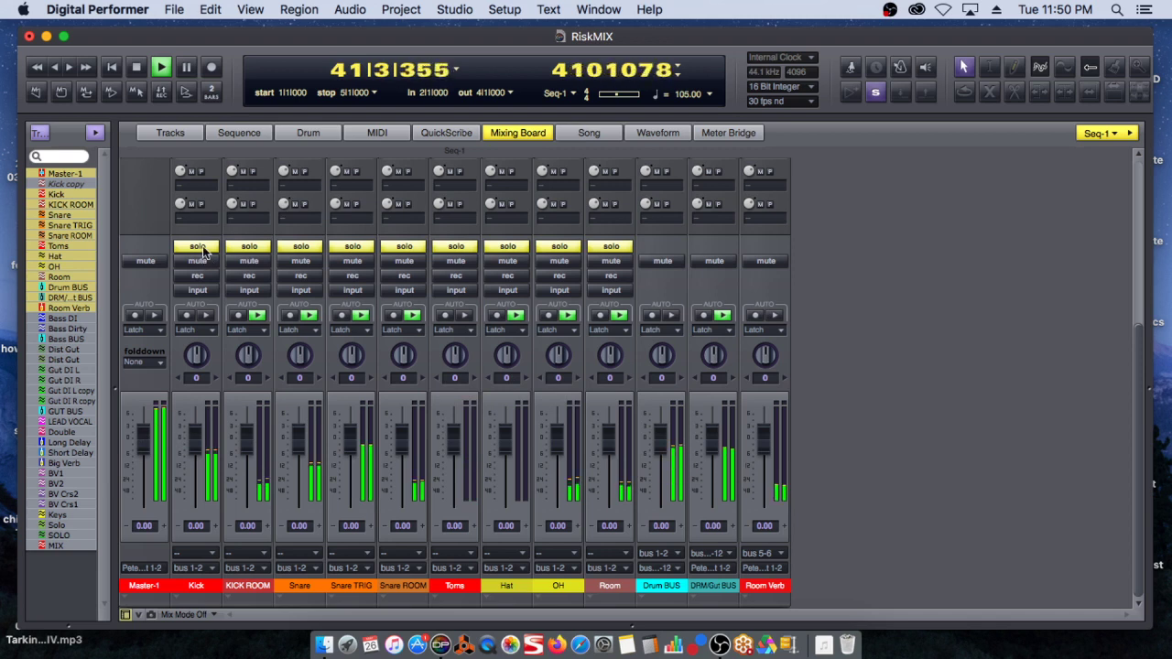
Step: Clear the solo on all drum tracks, play the full mix from an earlier bar and switch to OBS
drag(201, 247, 775, 256)
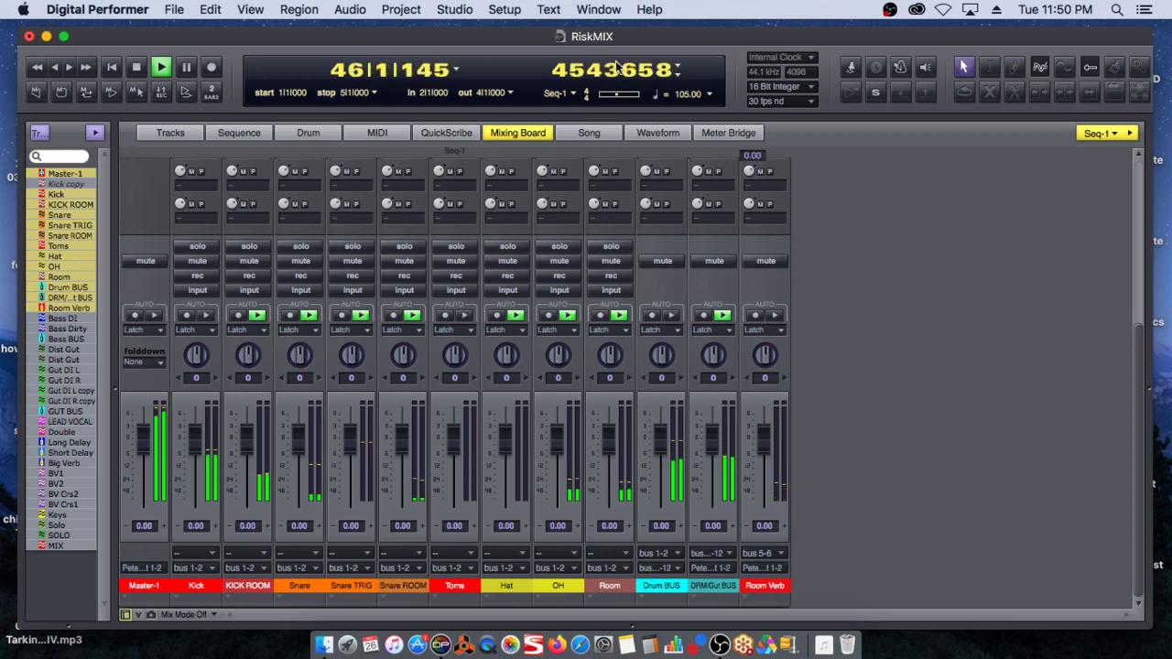
drag(383, 73, 383, 176)
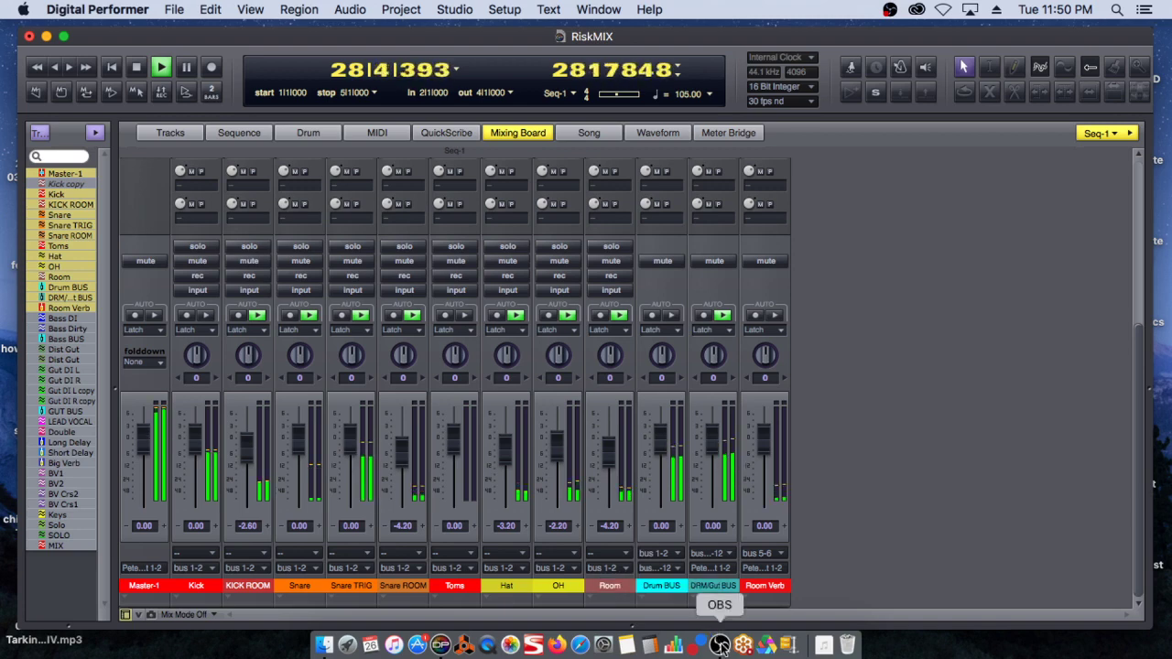
click(720, 644)
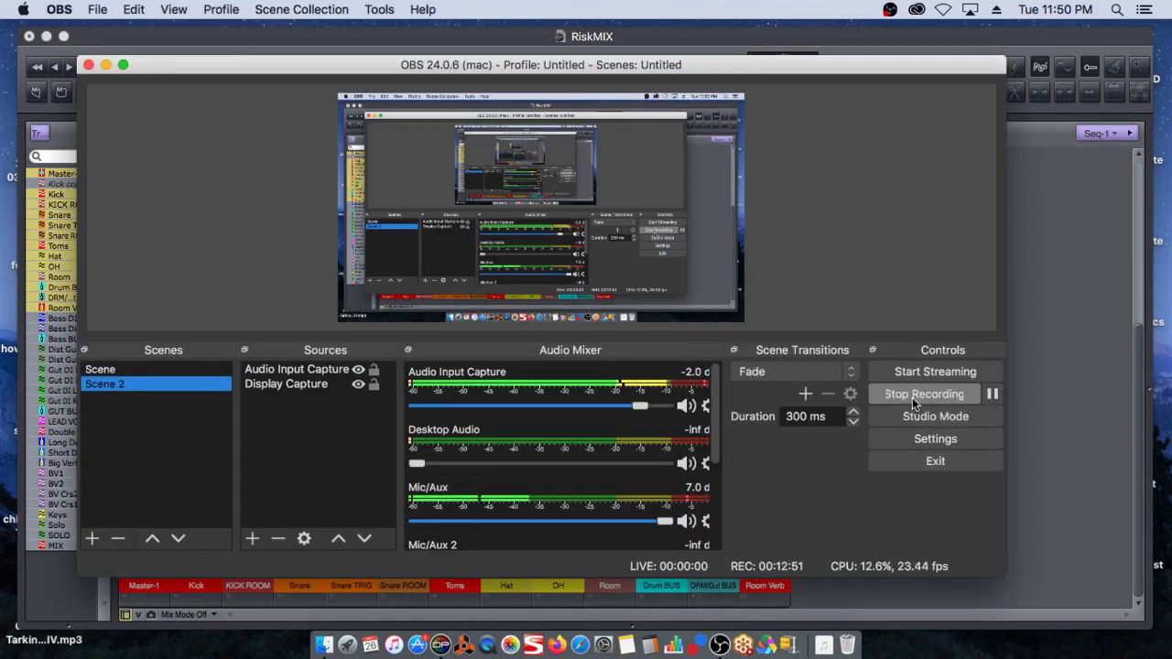